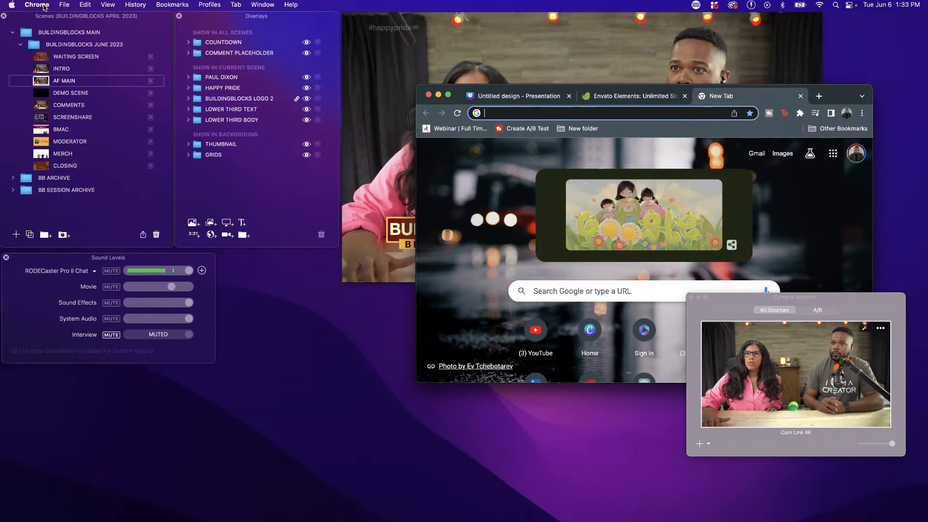
Open Chrome's Downloads settings to check the save location and the option to ask where to save each file
click(43, 6)
click(49, 38)
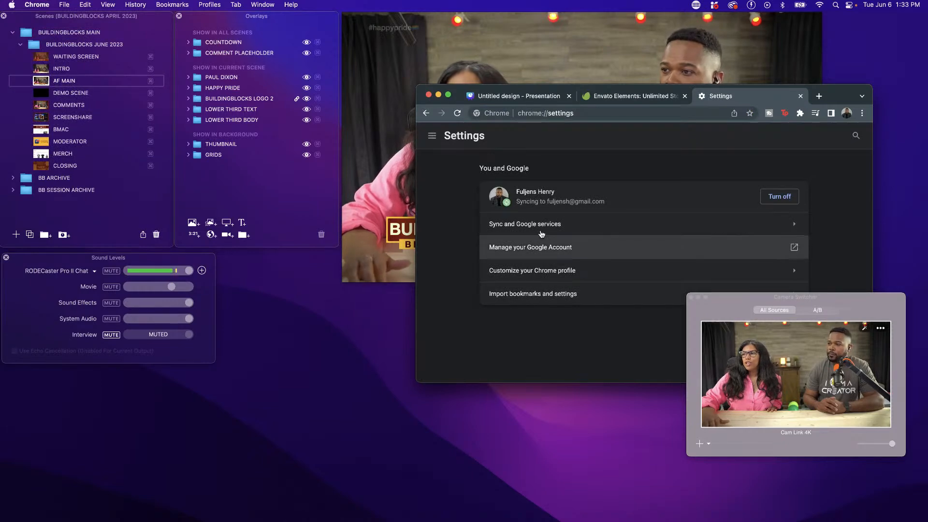
click(432, 137)
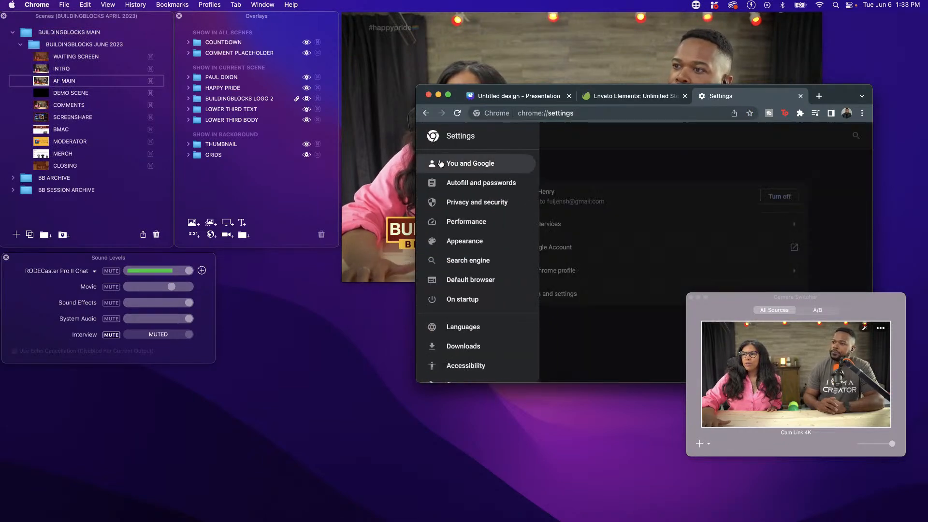
click(472, 347)
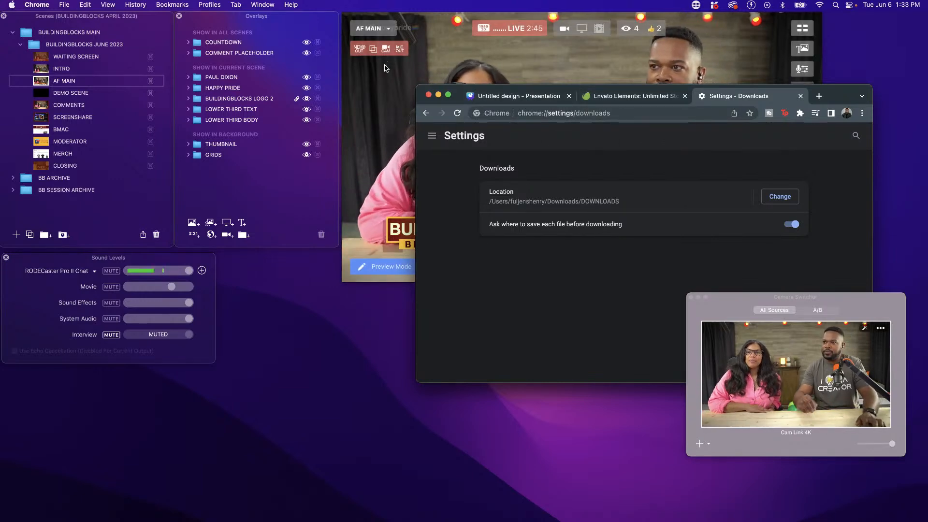
click(386, 66)
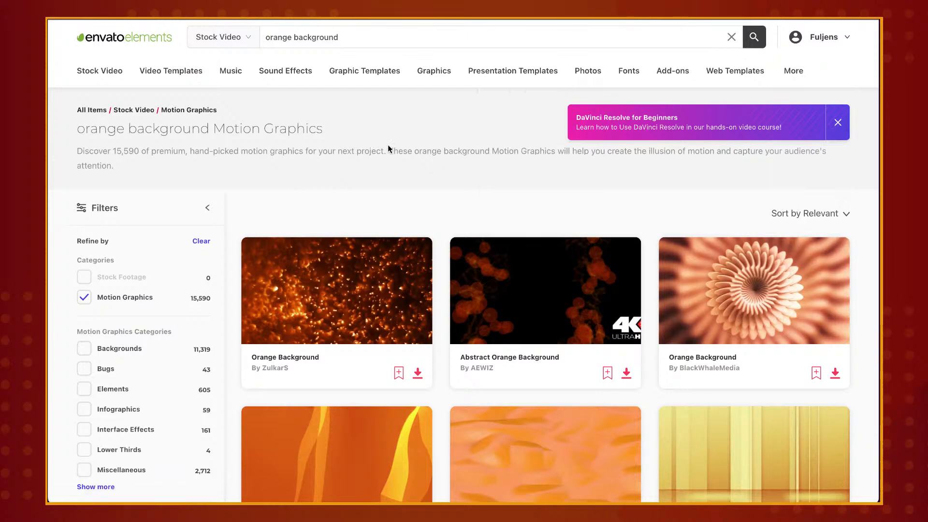
Find the Abstract orange background motion graphic with yellow ribbons, add it to the ENN project and start its download
click(347, 42)
drag(347, 41, 263, 39)
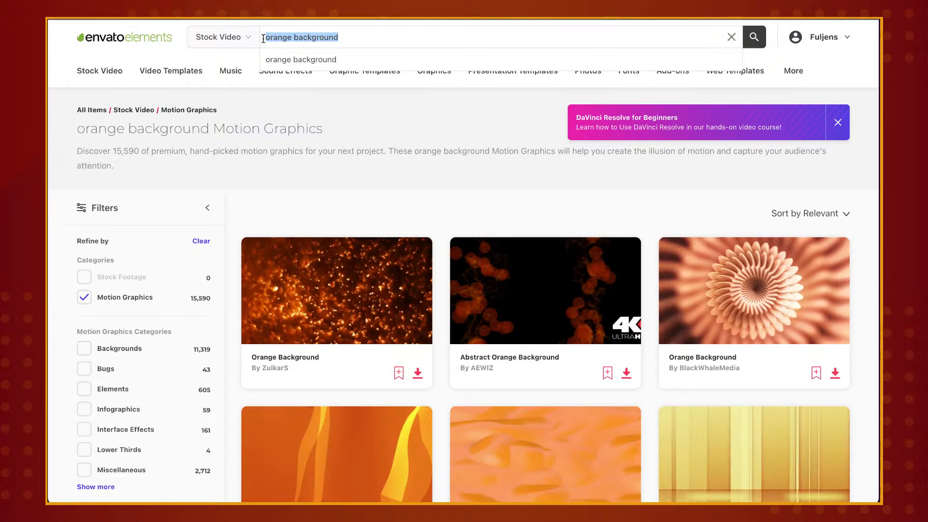
scroll(294, 211, down, 1)
scroll(294, 211, down, 2)
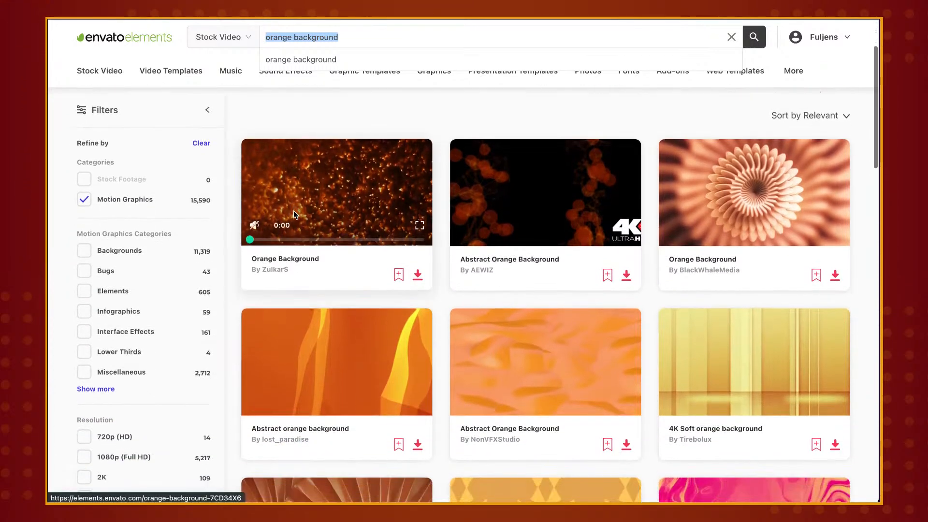
scroll(312, 346, down, 1)
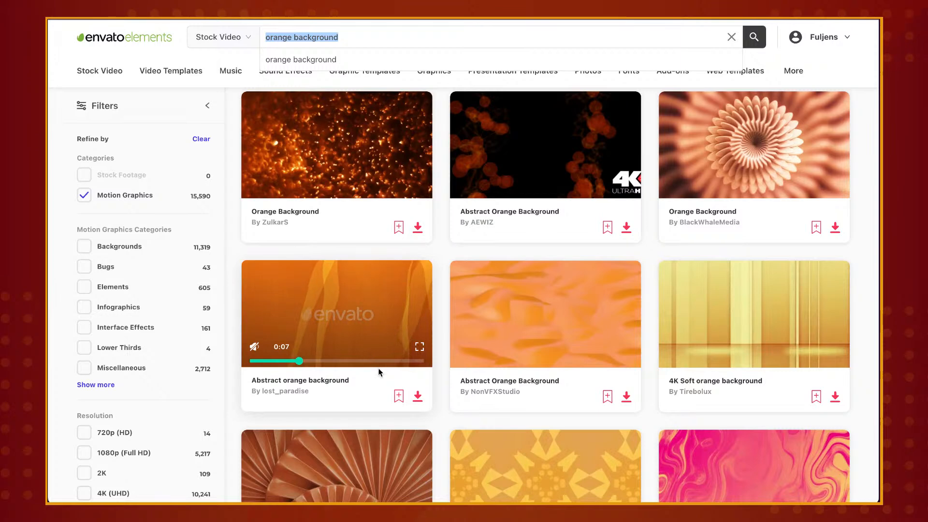
click(417, 397)
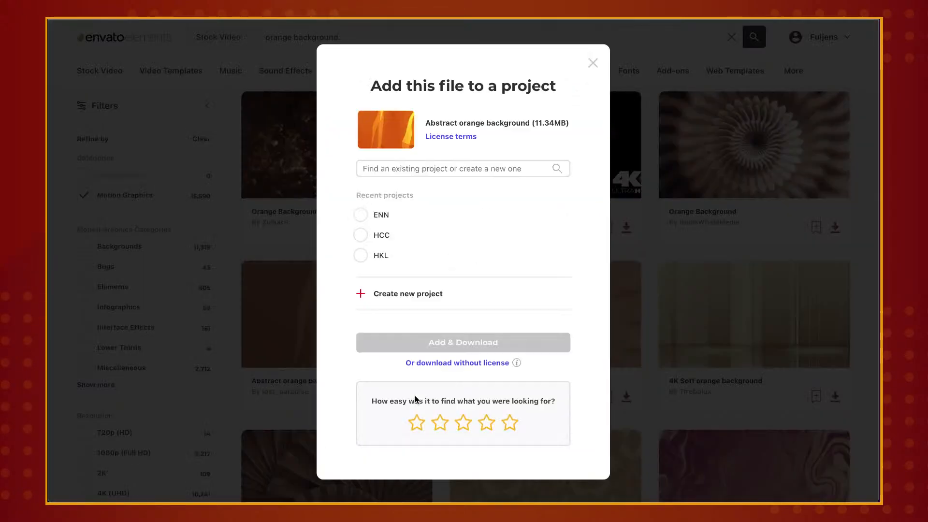
click(363, 216)
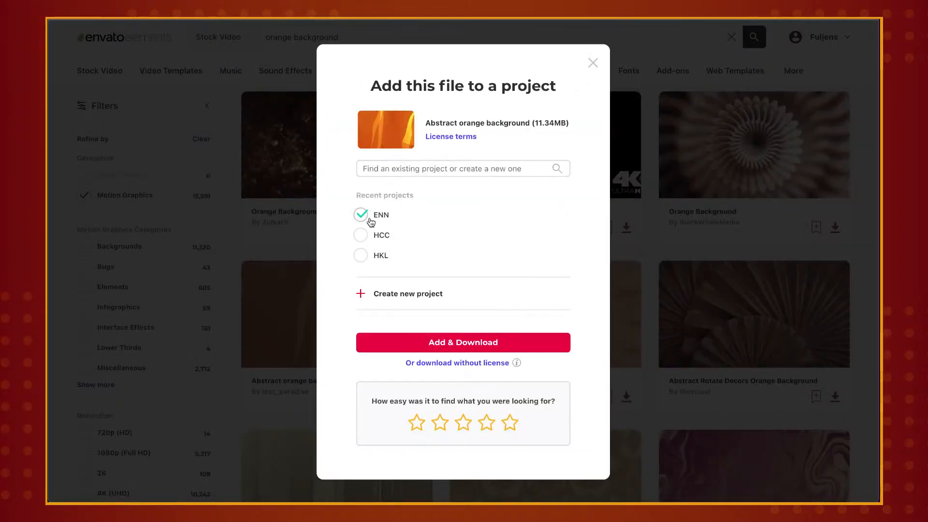
click(441, 343)
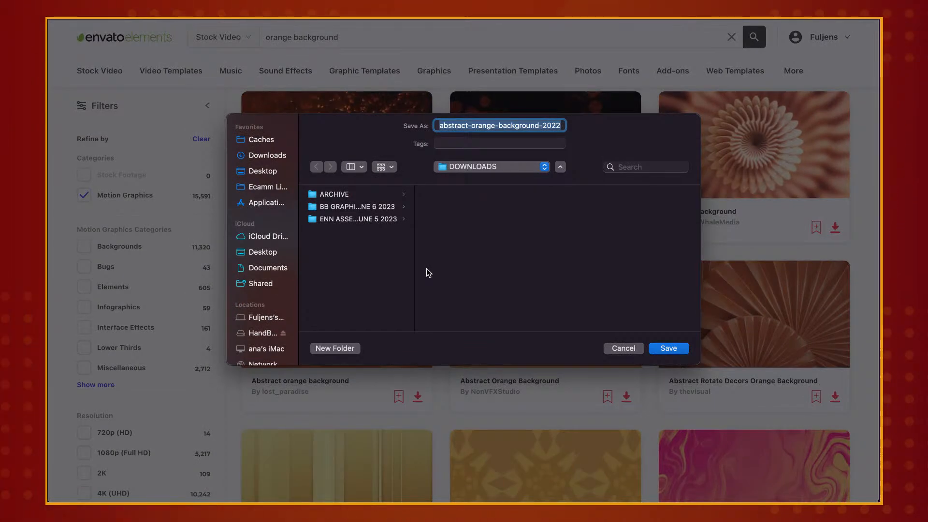
Save the download as ORANGE BG B in the BB GRAPHICS JUNE 6 2023 folder and dismiss the download bar
click(333, 206)
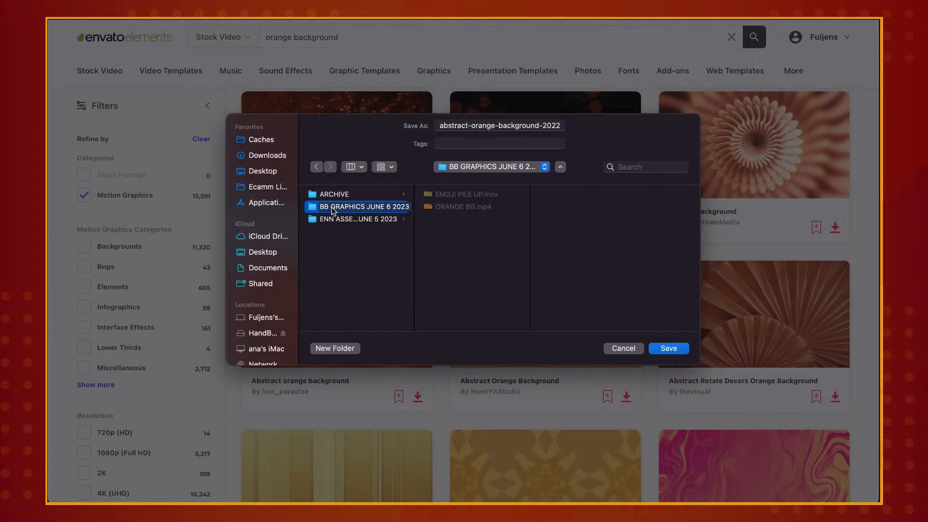
click(497, 128)
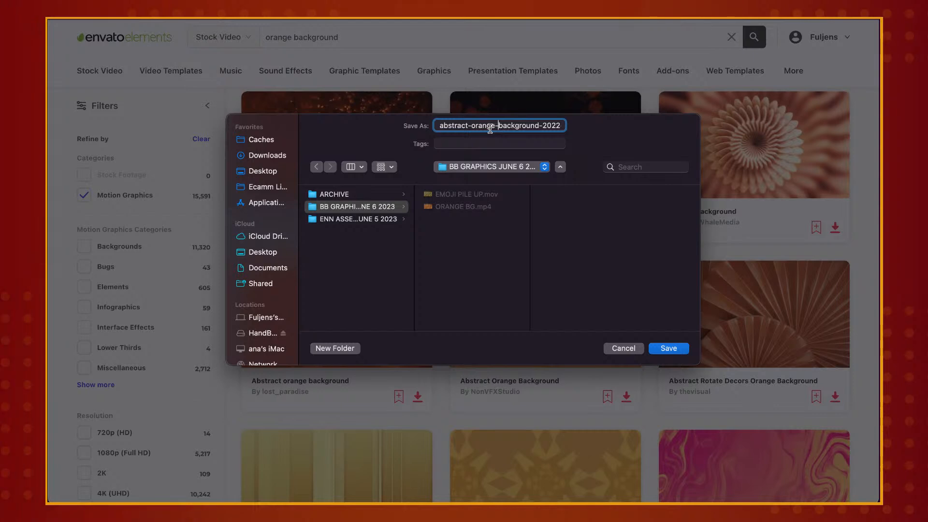
key(super+a)
text(ORGAN)
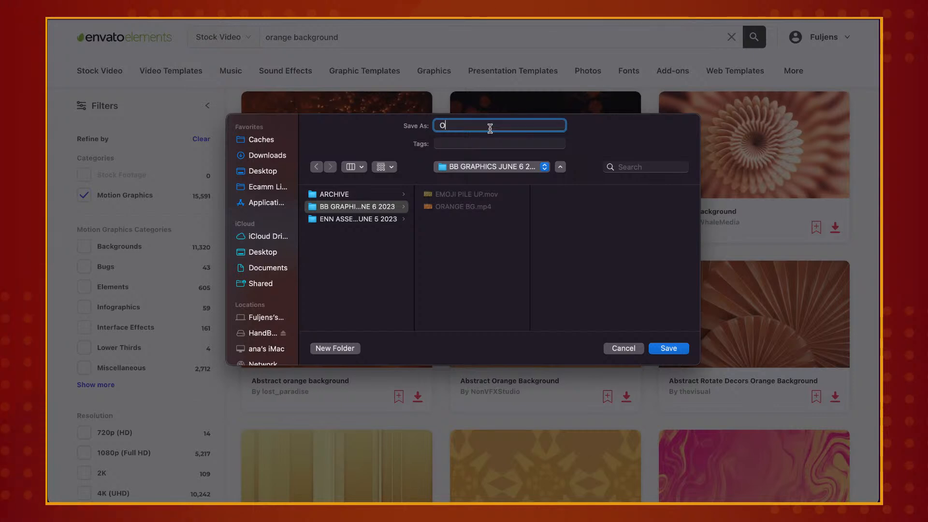
key(BackSpace)
key(BackSpace)
text(ANGE BG B)
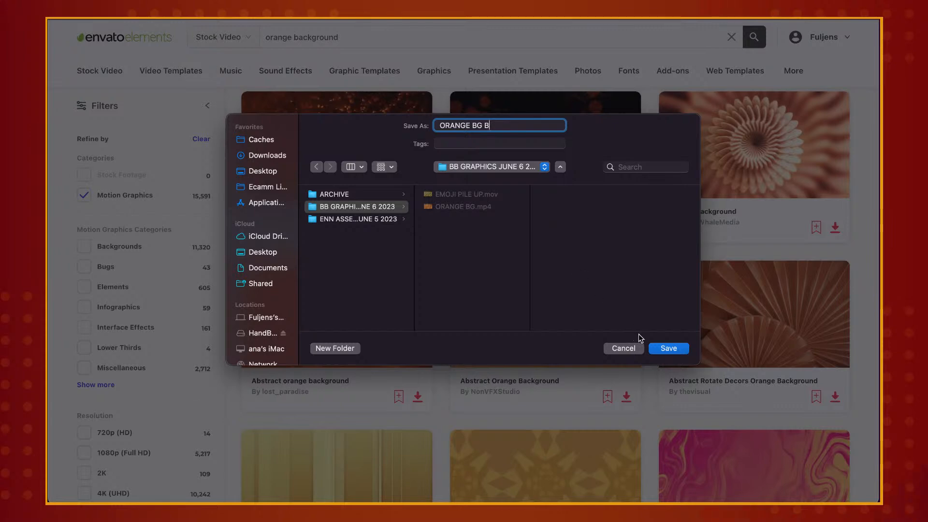
click(668, 349)
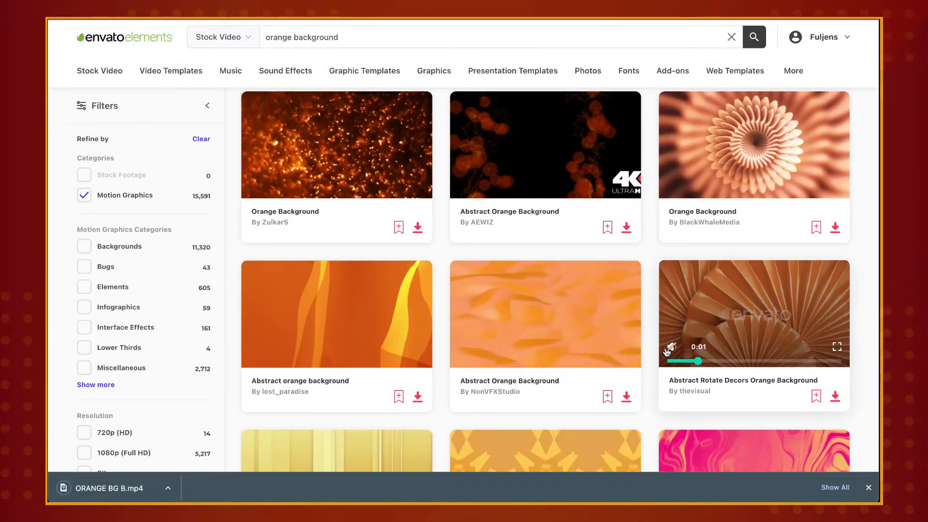
click(868, 487)
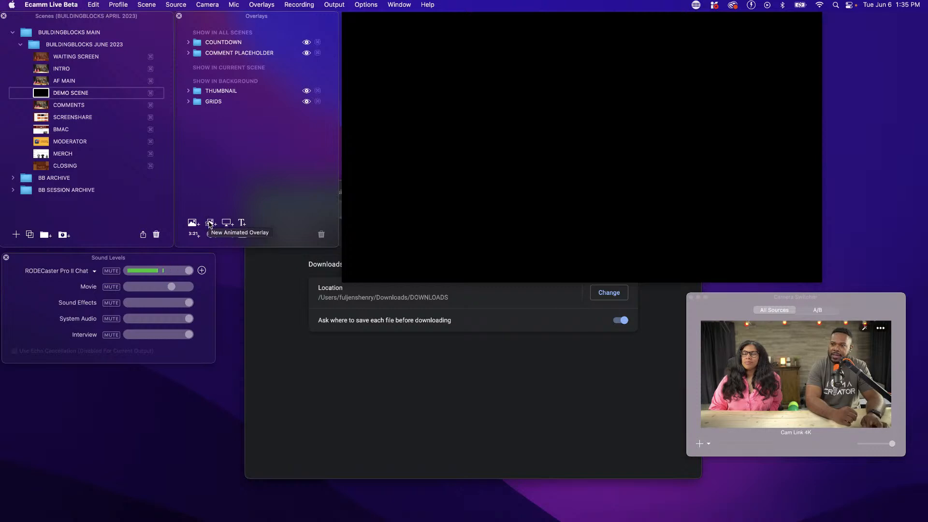
Move the Chrome window out of view and switch back to Ecamm Live
click(296, 313)
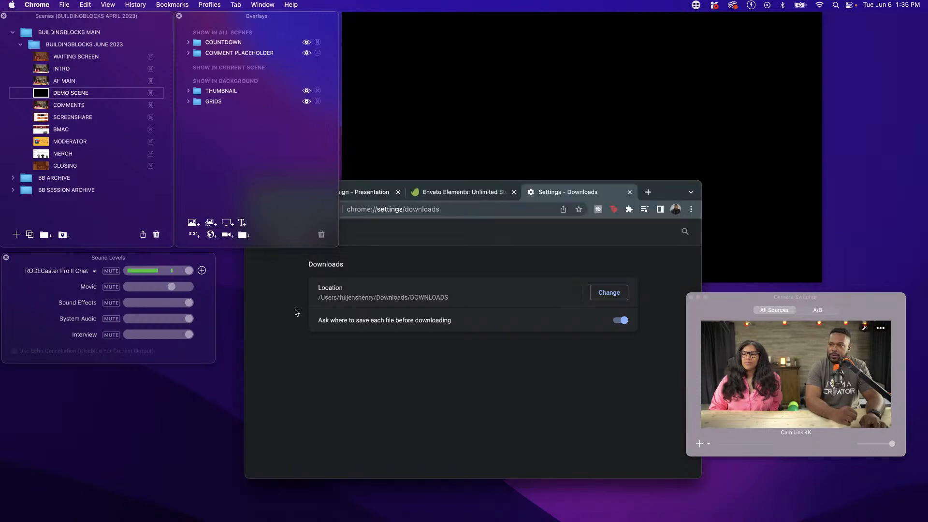
drag(661, 196, 0, 220)
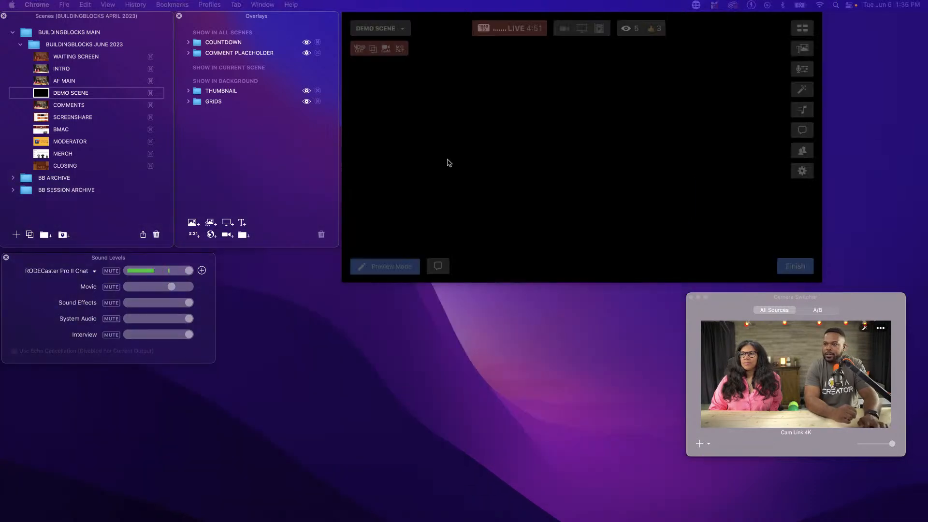
click(555, 169)
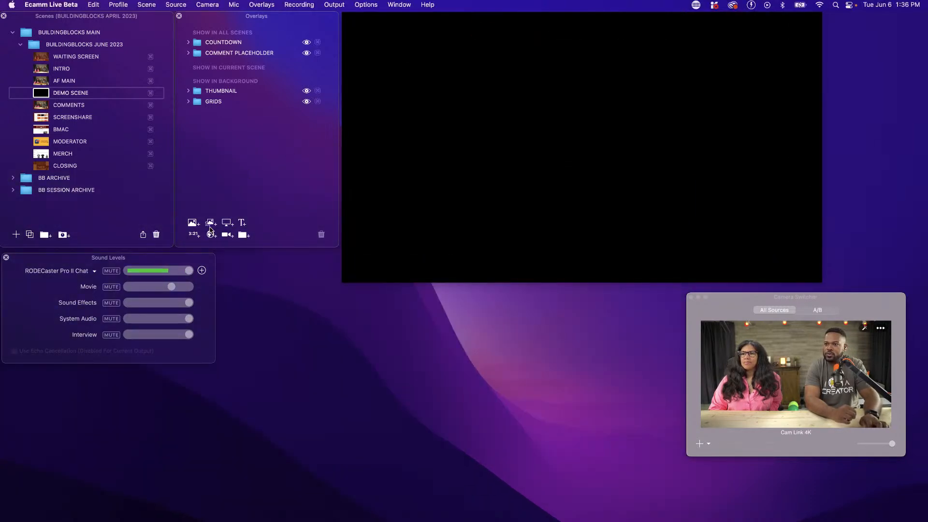
Start a new animated overlay in the demo scene and move the Overlays and Scenes windows clear of the file chooser
click(212, 224)
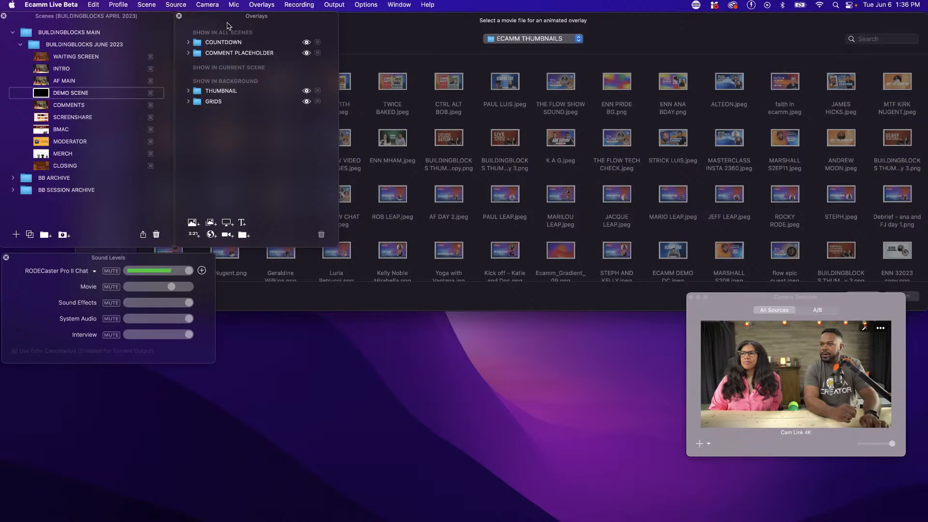
drag(213, 20, 233, 215)
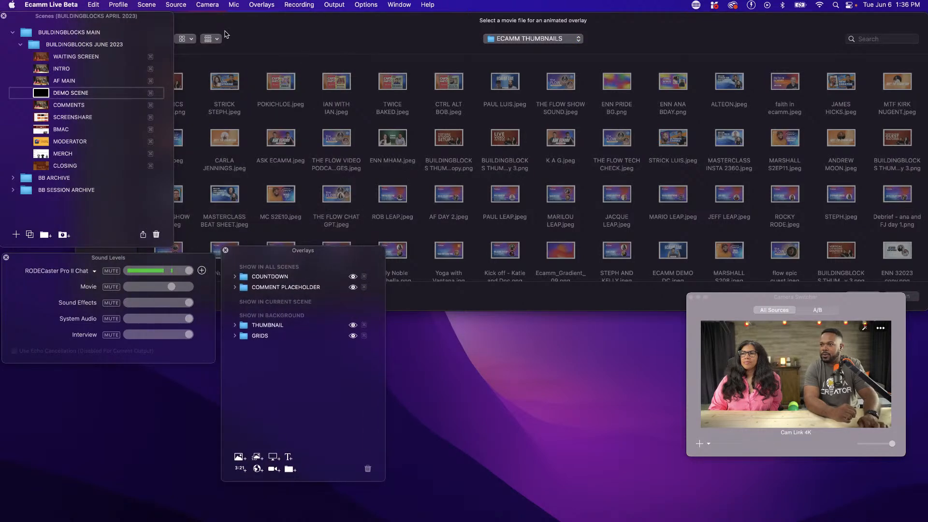
drag(146, 19, 148, 206)
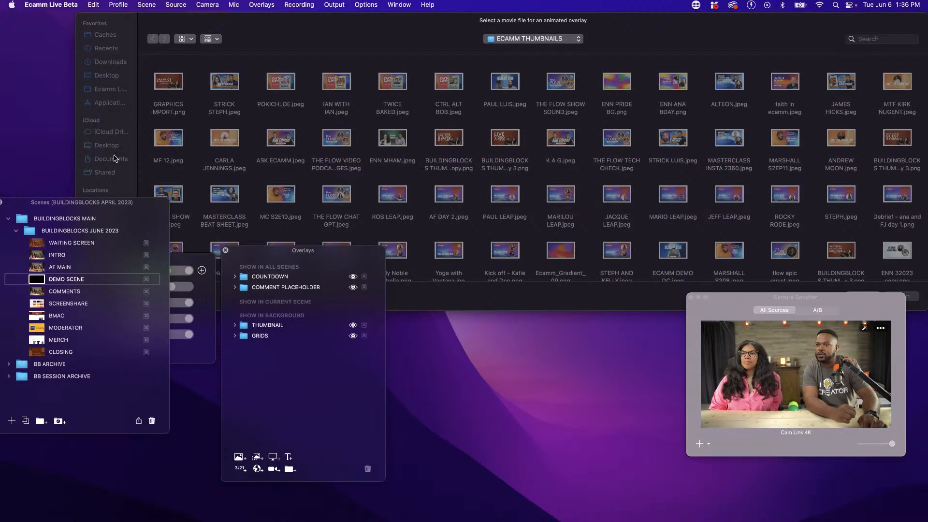
Choose ORANGE BG B.mp4 from Downloads > DOWNLOADS > BB GRAPHICS JUNE 6 2023 and add it as an animated overlay
click(111, 114)
click(111, 62)
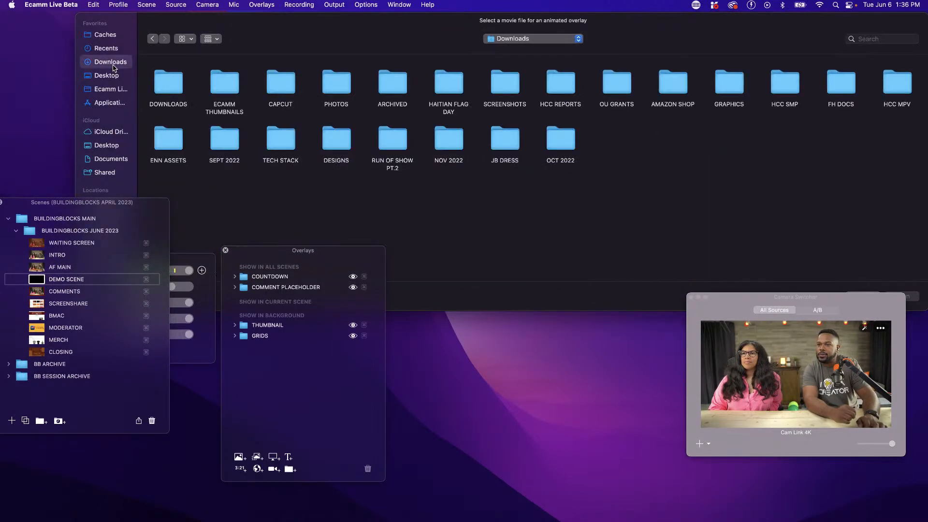
double_click(157, 84)
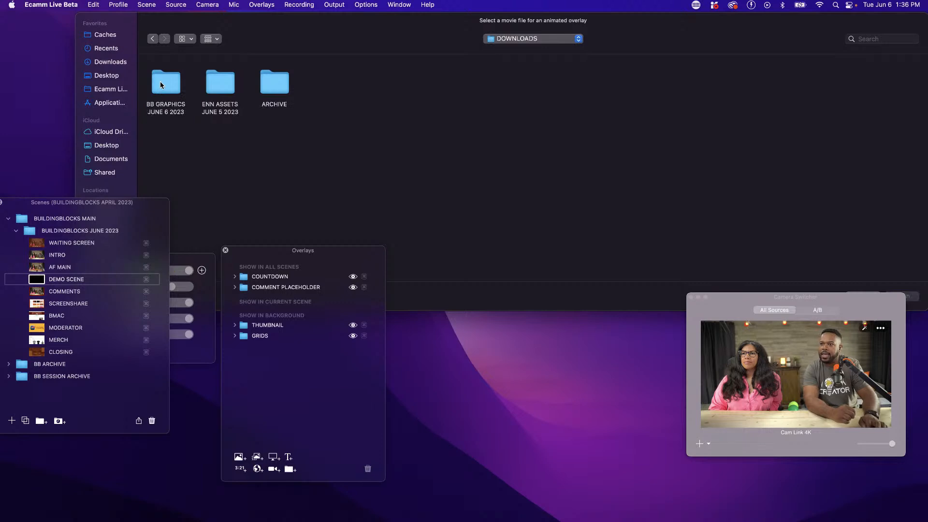
double_click(163, 83)
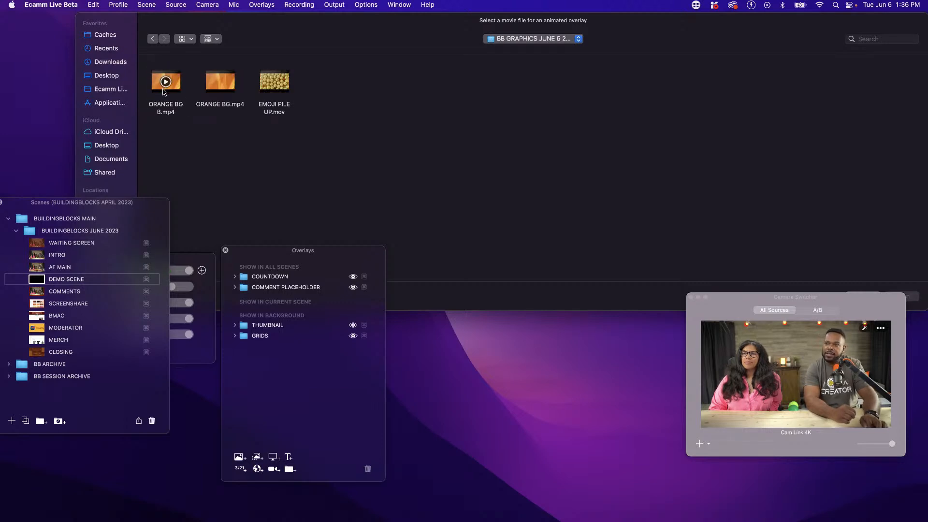
click(164, 87)
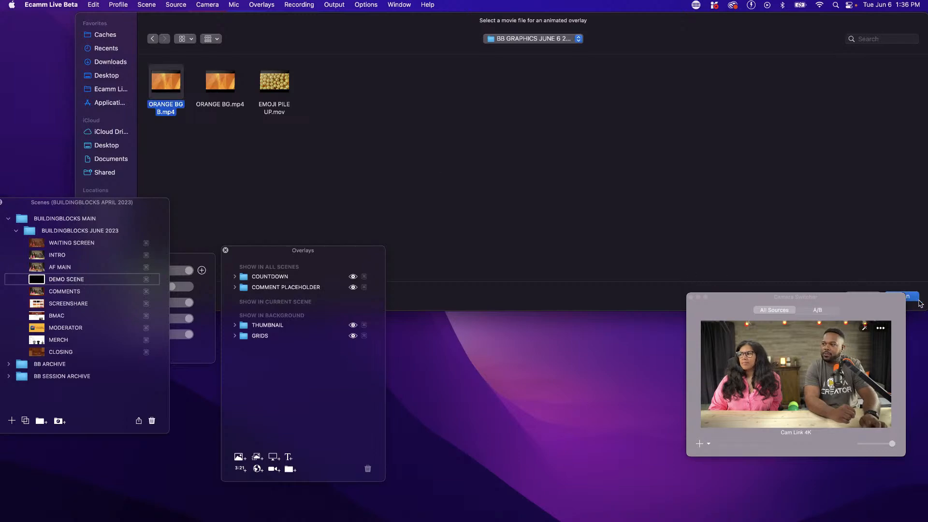
click(911, 297)
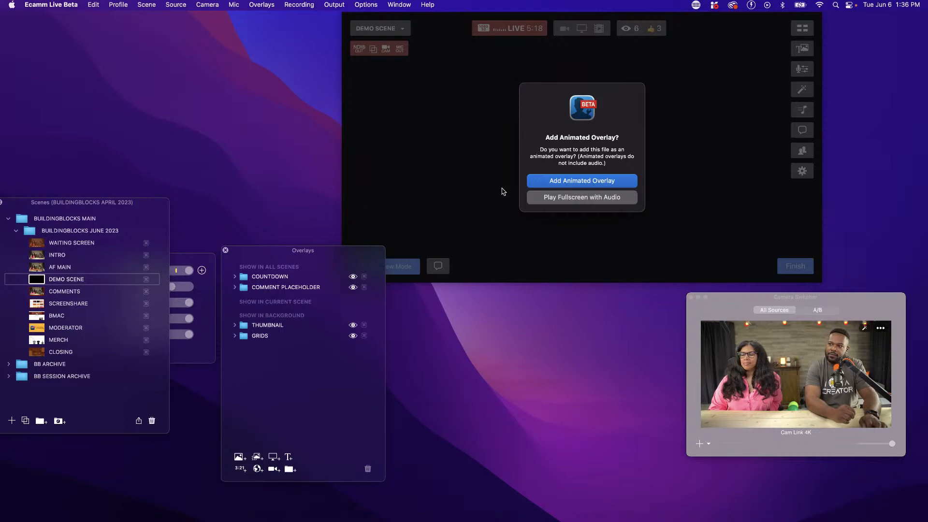
click(555, 183)
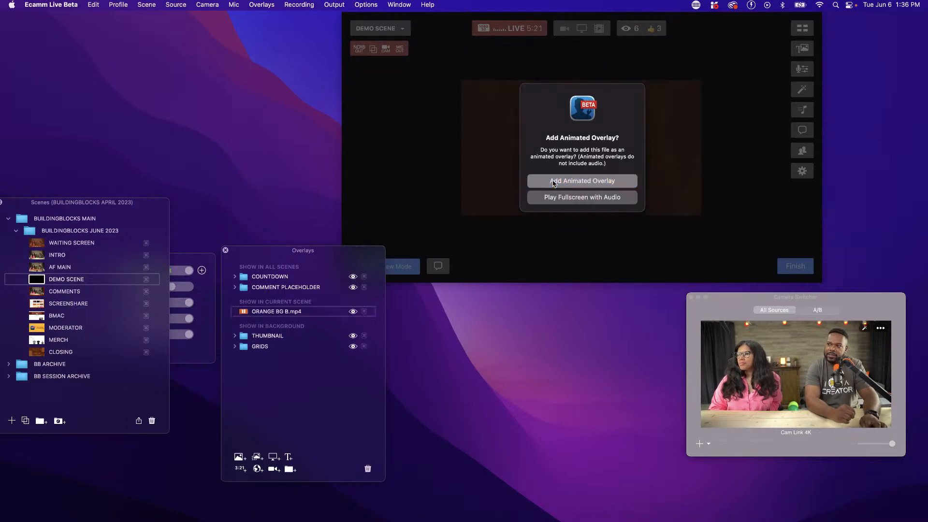
Return the Scenes and Overlays windows to their places beside the preview
drag(143, 203, 153, 18)
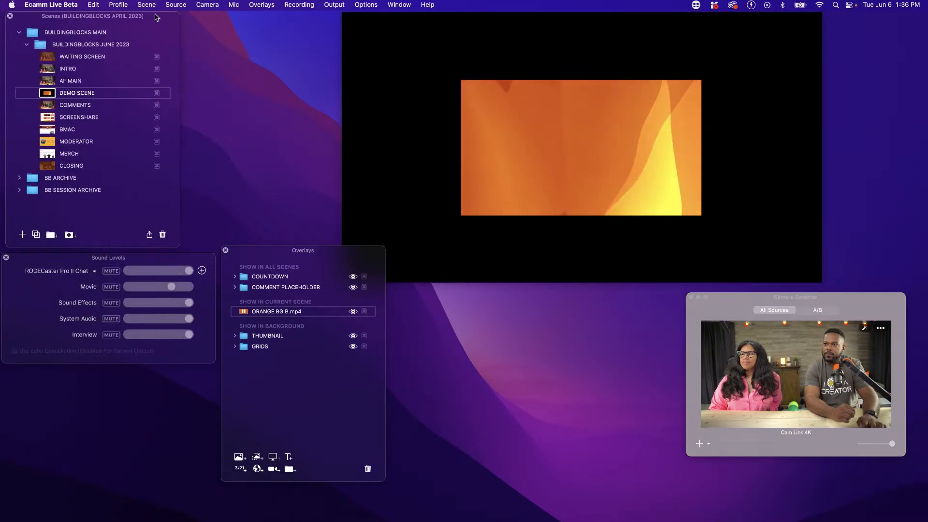
drag(334, 252, 306, 26)
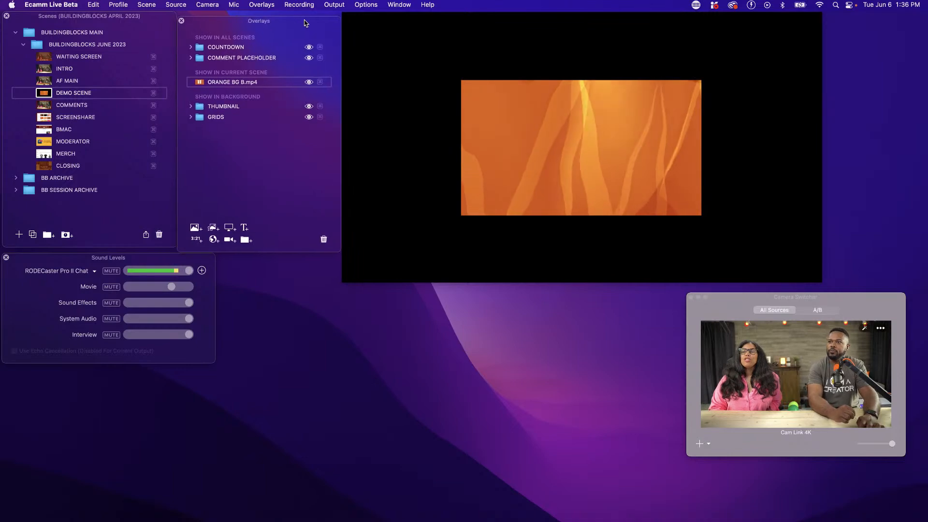
Set the demo scene's source to Camera and move the orange background overlay lower in the frame
mouse_move(539, 157)
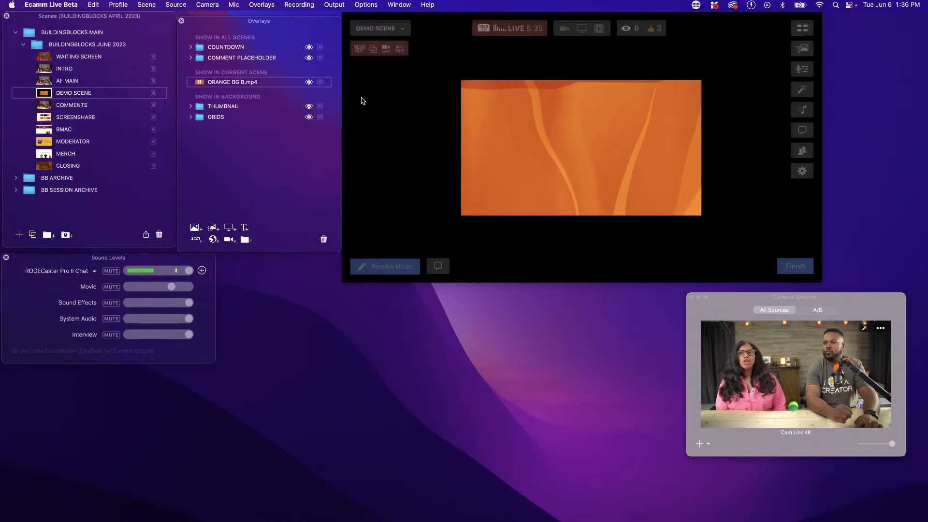
click(176, 5)
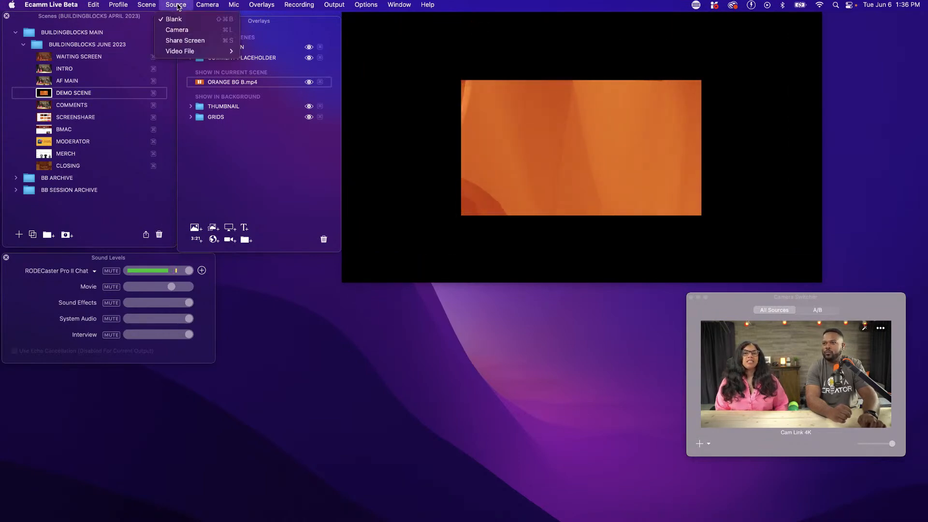
click(177, 29)
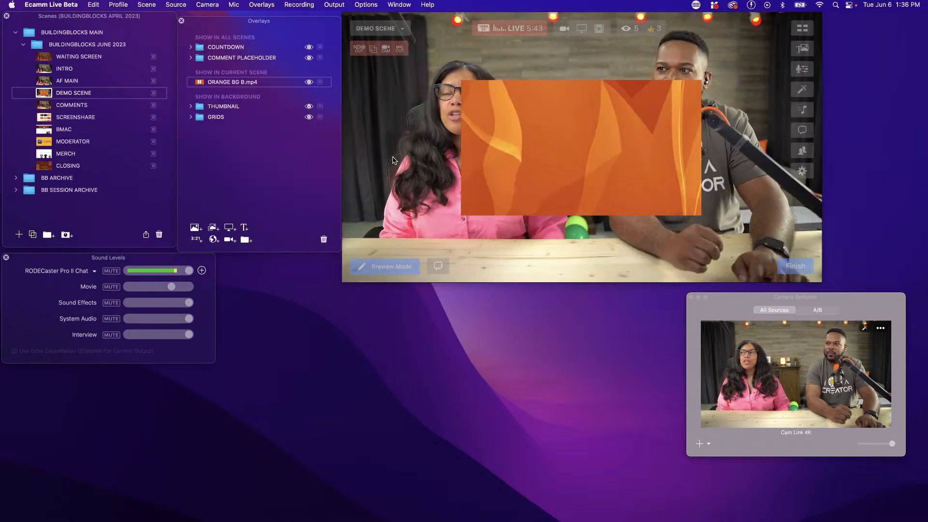
drag(528, 166, 530, 213)
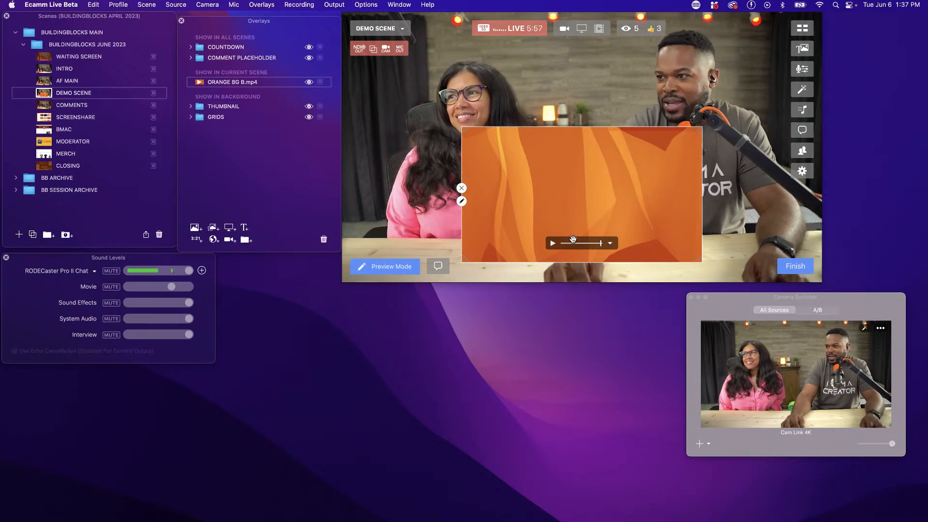
Set the orange background overlay to Loop when finished and start its playback
click(610, 244)
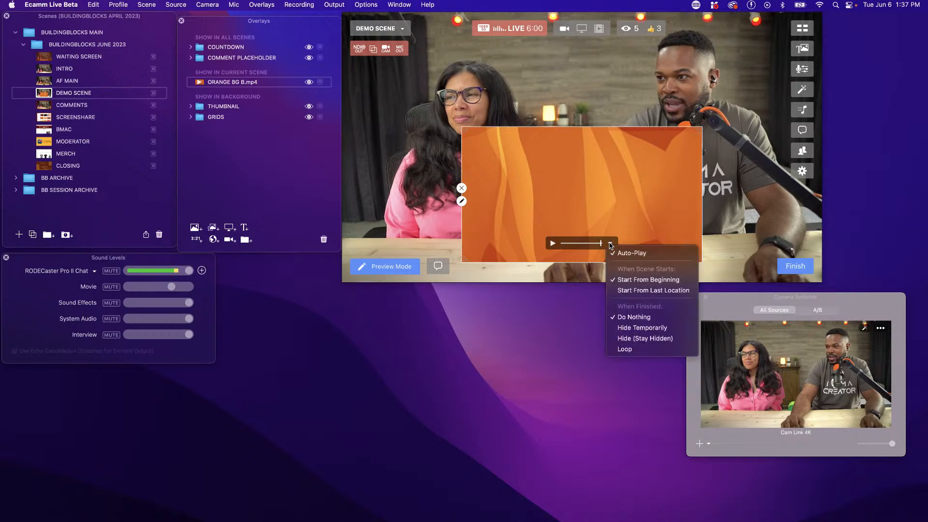
click(628, 348)
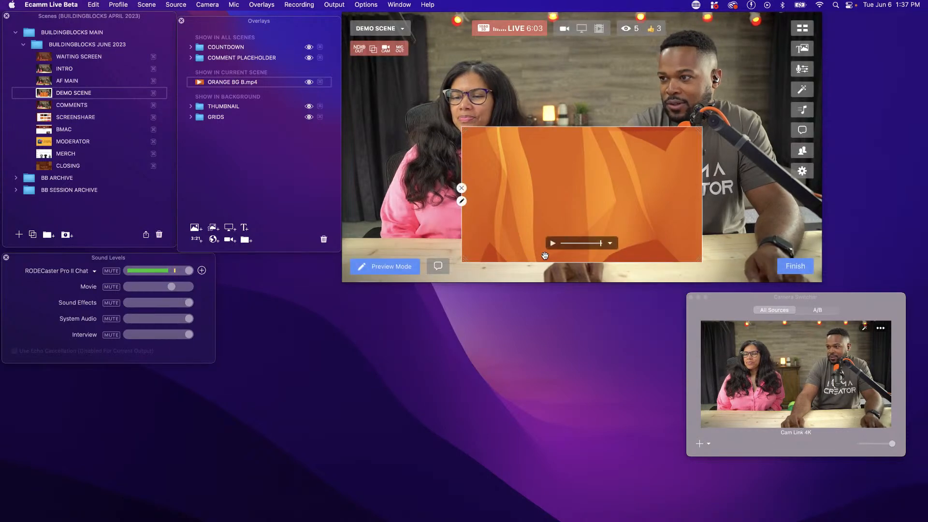
click(553, 244)
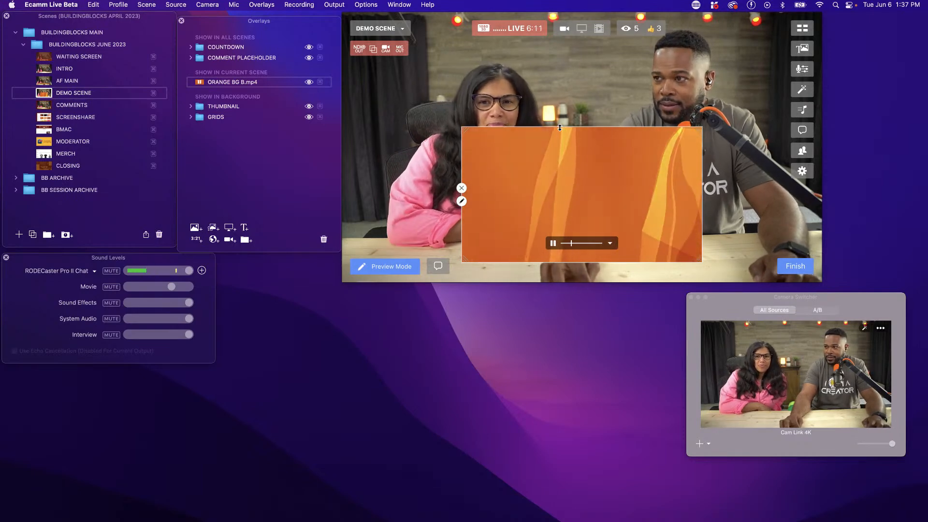
Crop the orange overlay into a thin horizontal banner and place it along the lower part of the frame
drag(560, 127, 549, 205)
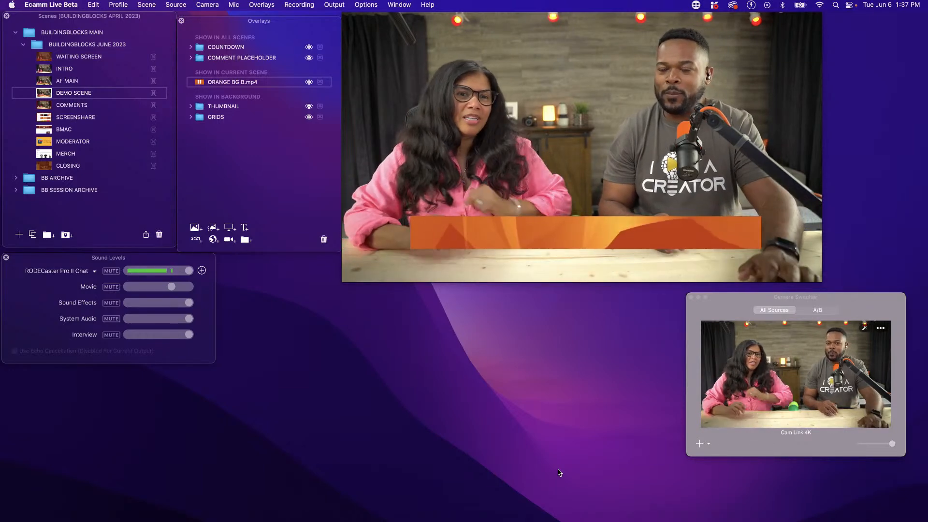
mouse_move(450, 217)
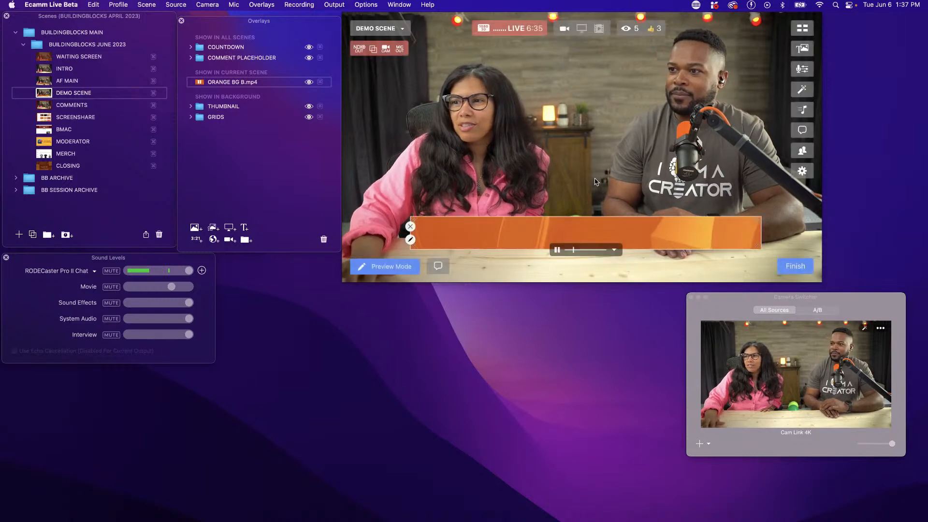
drag(492, 231, 789, 244)
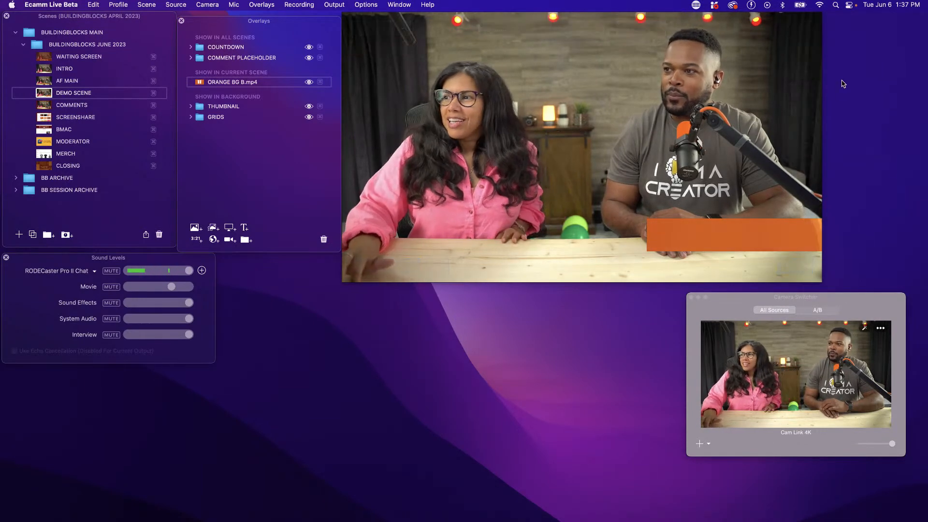
drag(736, 236, 500, 285)
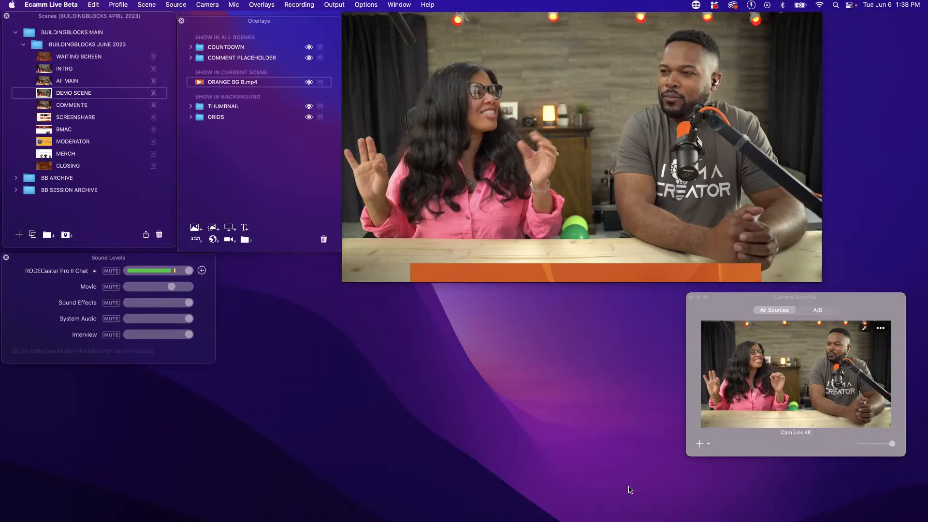
mouse_move(463, 247)
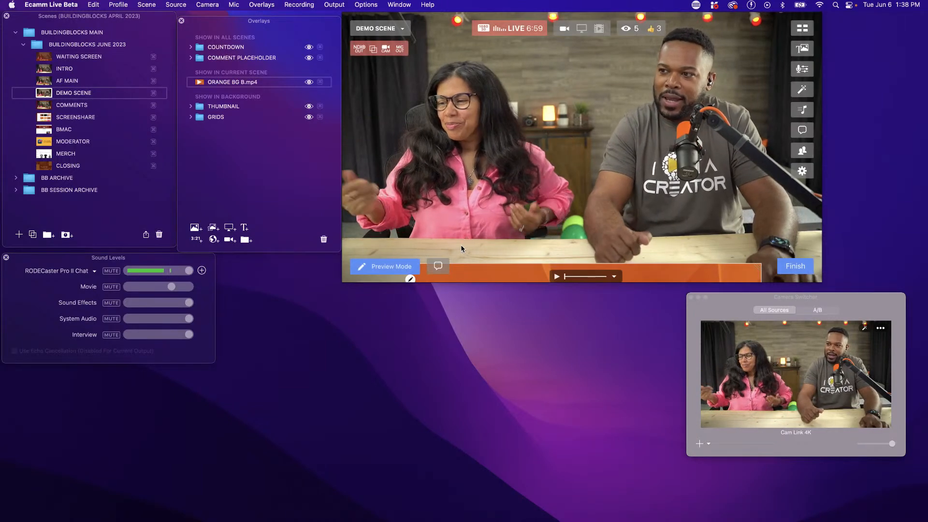
drag(486, 278, 486, 249)
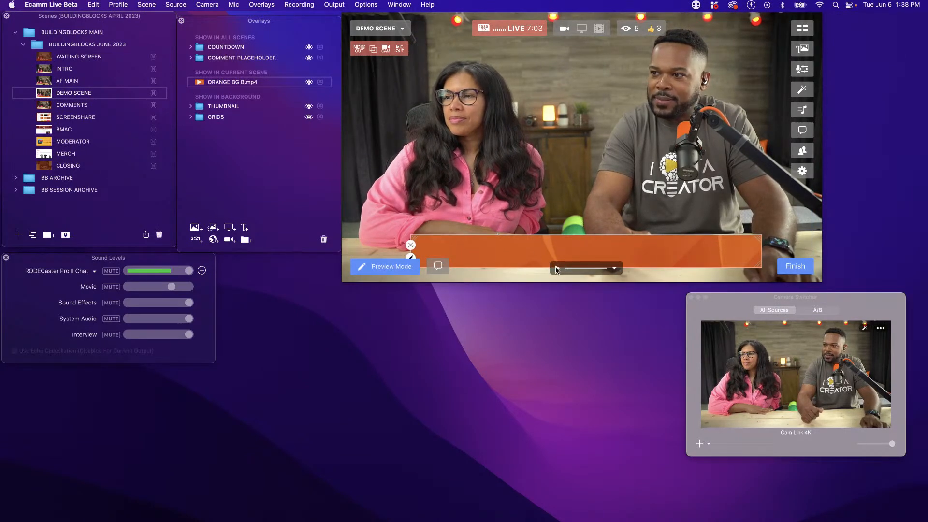
click(614, 270)
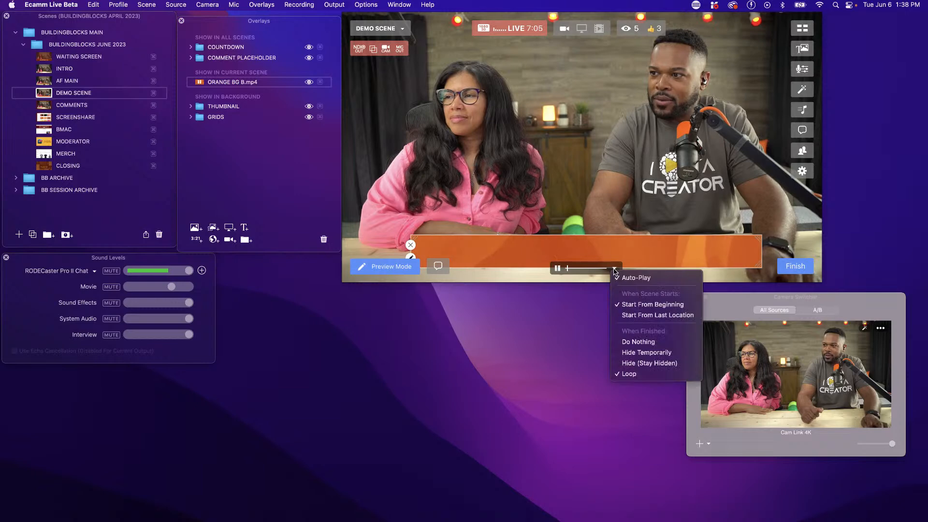
click(614, 270)
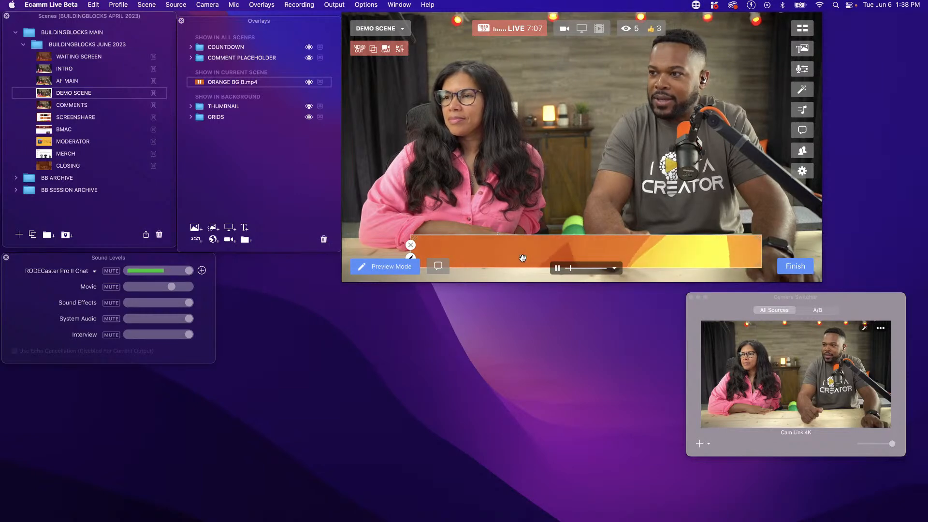
Add a fixed-position text overlay reading BUILDINGBLOCKS WITH plus the two hosts' first names, coloured with the BUILDINGBLOCKS 5 swatch
key(super+t)
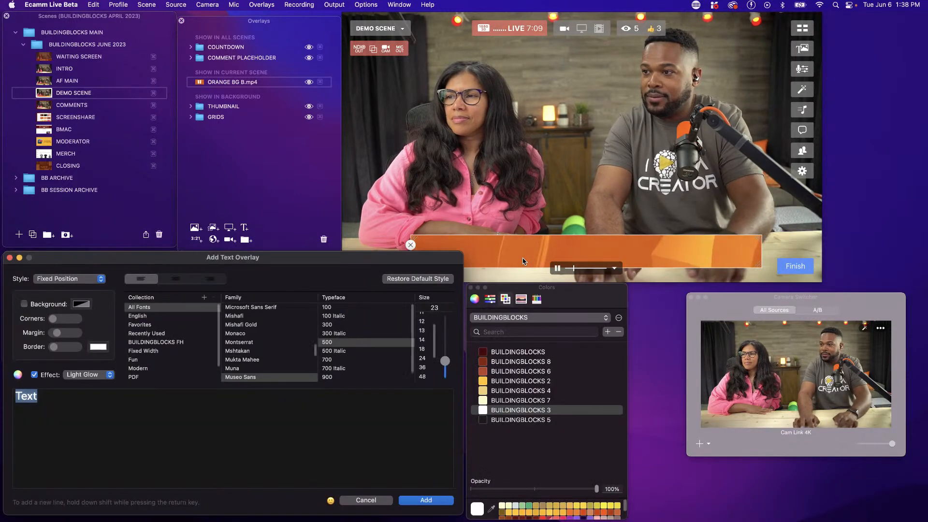
text(BUILLDING)
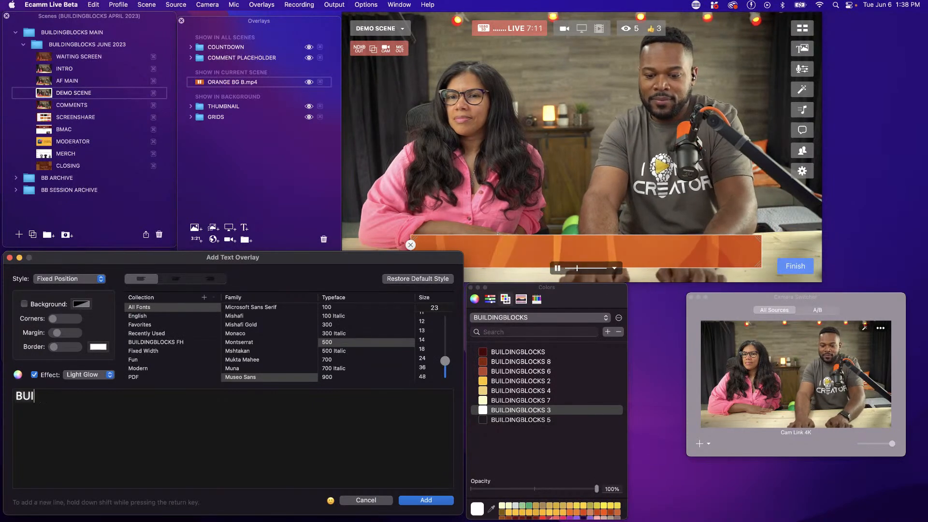
key(BackSpace)
key(BackSpace)
key(BackSpace)
key(BackSpace)
key(BackSpace)
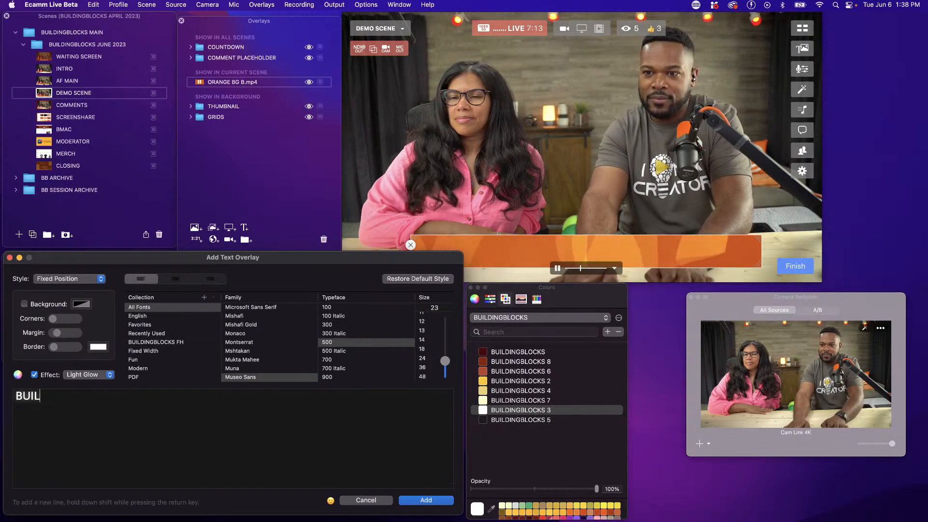
text(DINGBLOCKS WITH ANA AND )
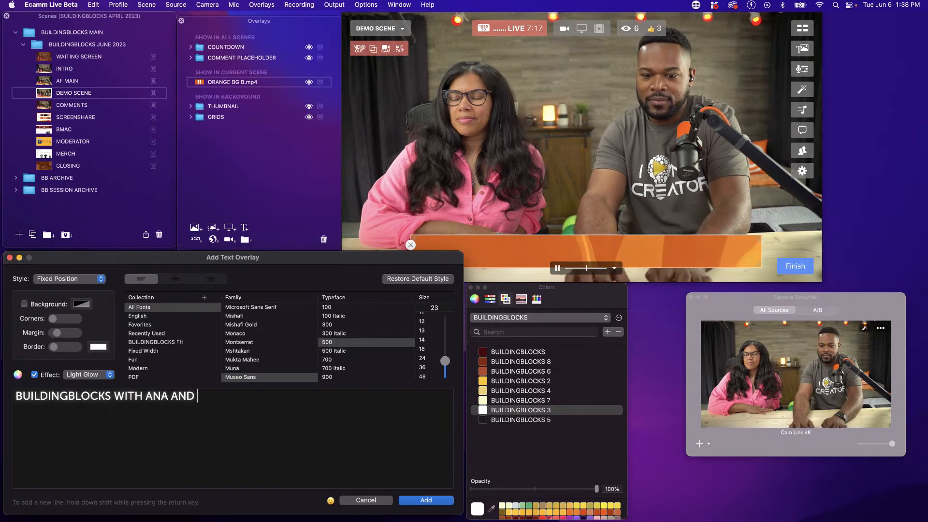
text(FULJENS)
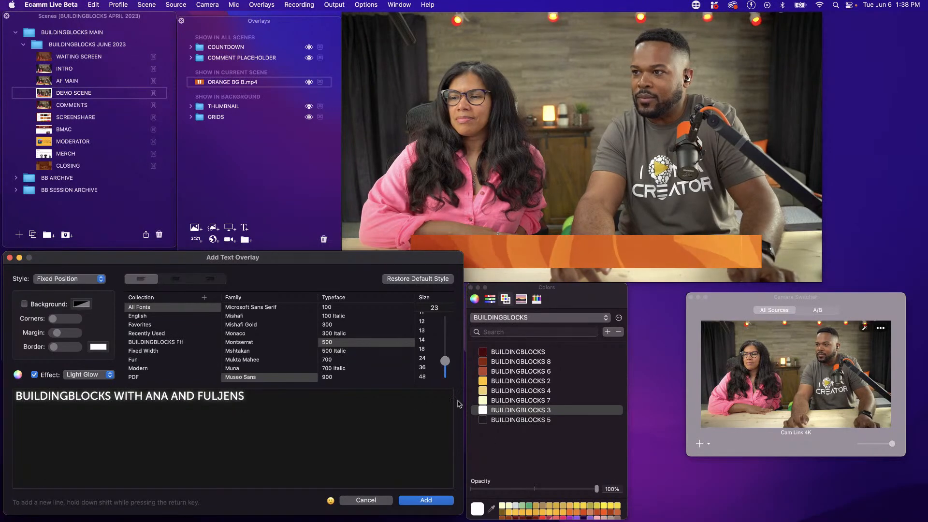
click(483, 419)
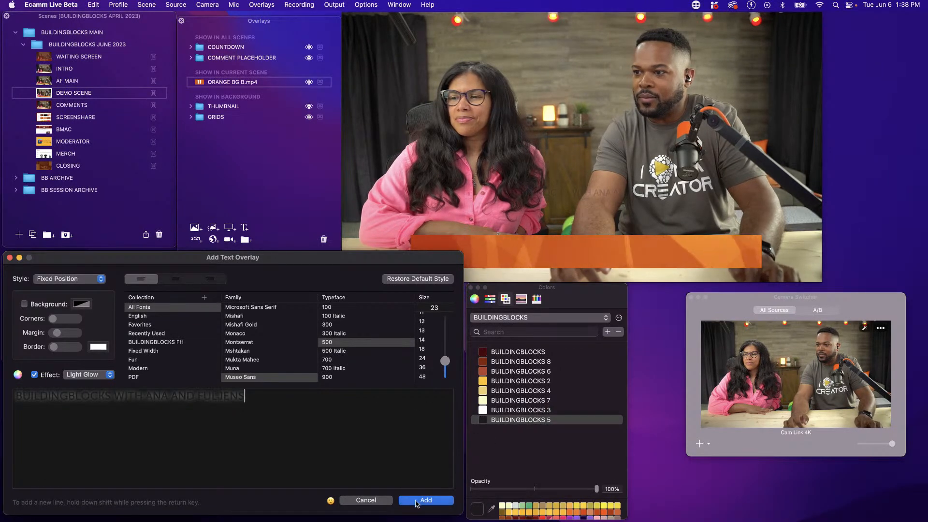
click(417, 501)
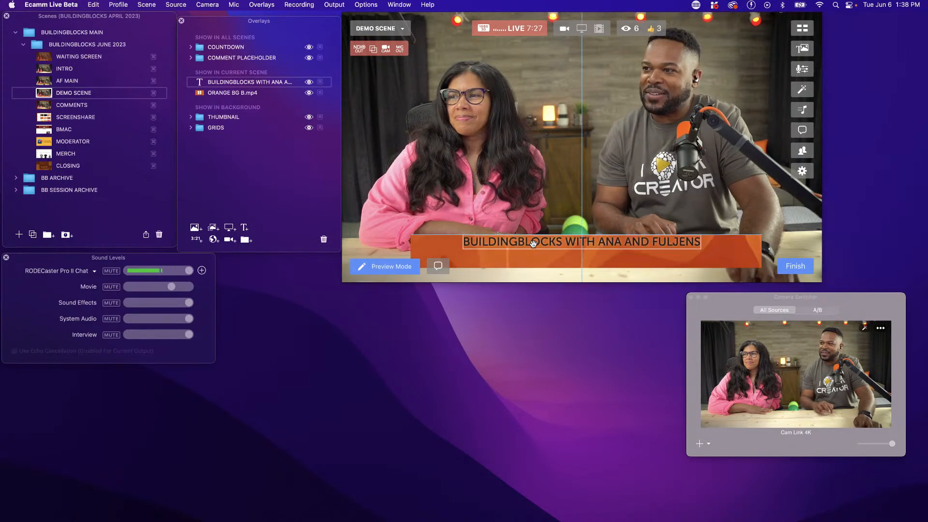
Turn off the title text's Light Glow effect, then enlarge the text and centre it on the orange banner
double_click(539, 252)
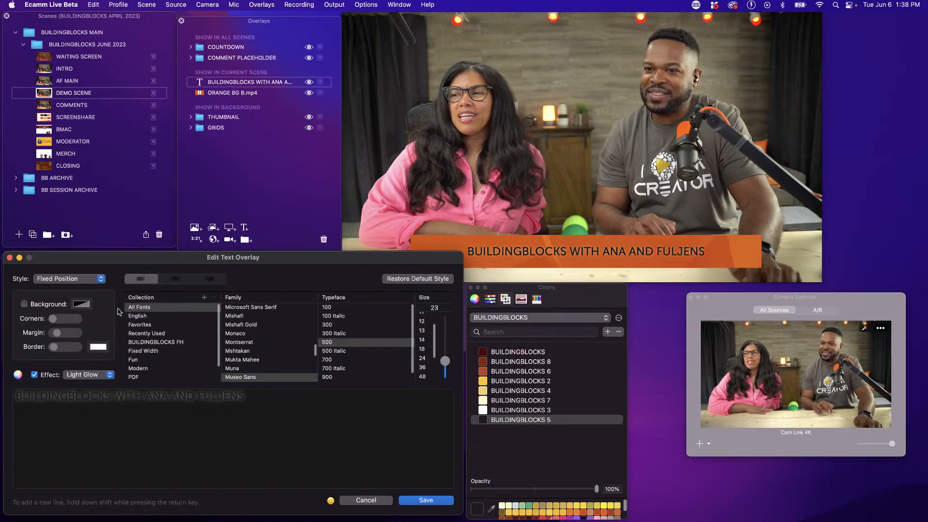
click(34, 375)
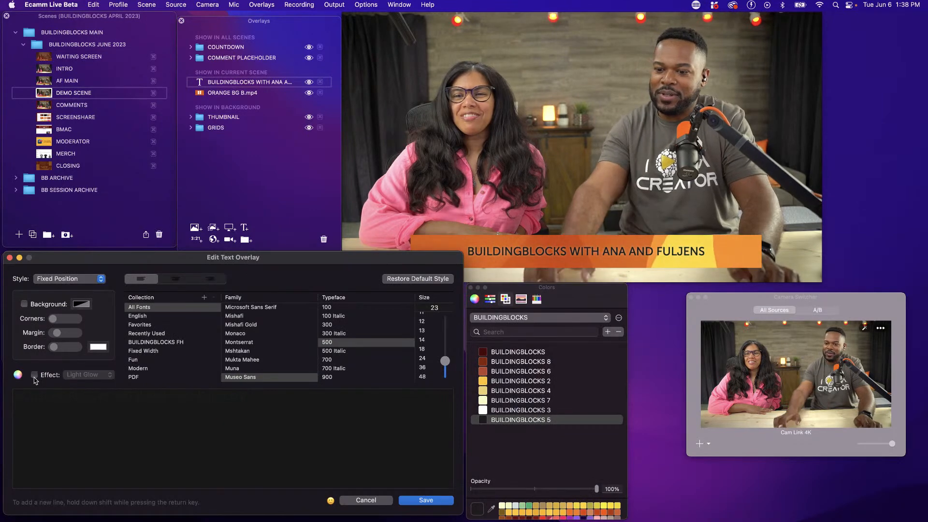
key(Return)
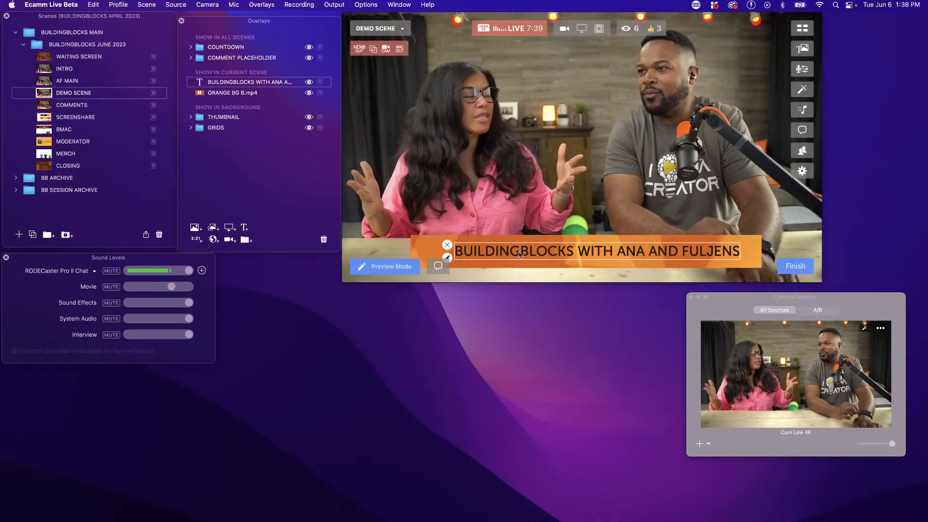
drag(520, 255, 513, 254)
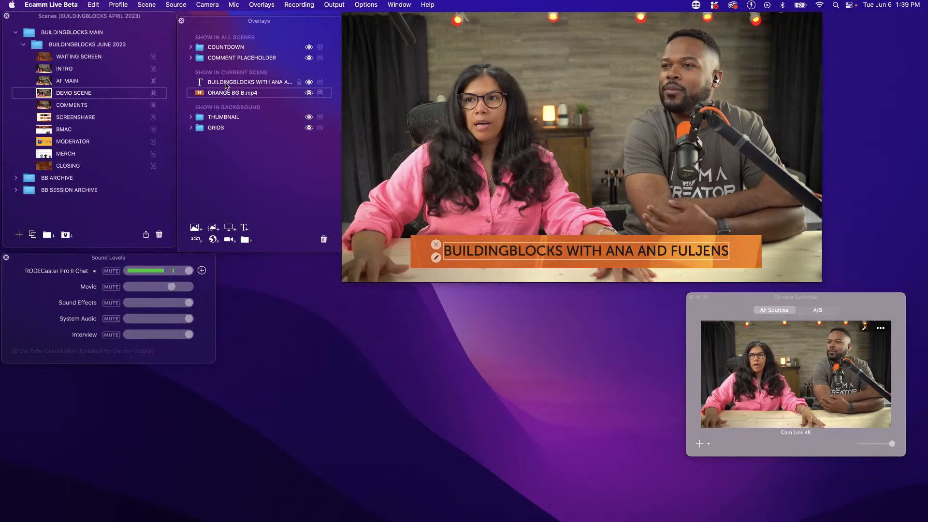
Duplicate the ORANGE BG B.mp4 overlay and rename the copy BACKGROUND
drag(229, 97, 228, 103)
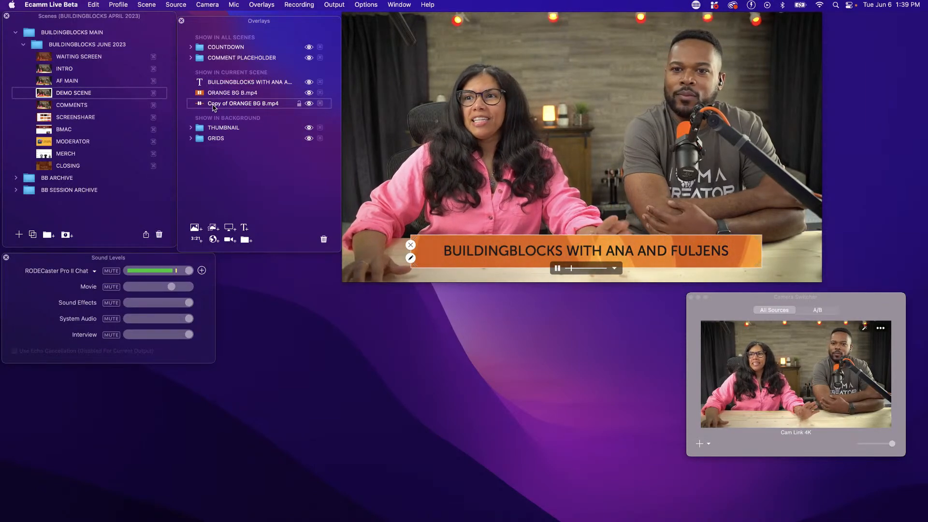
double_click(214, 104)
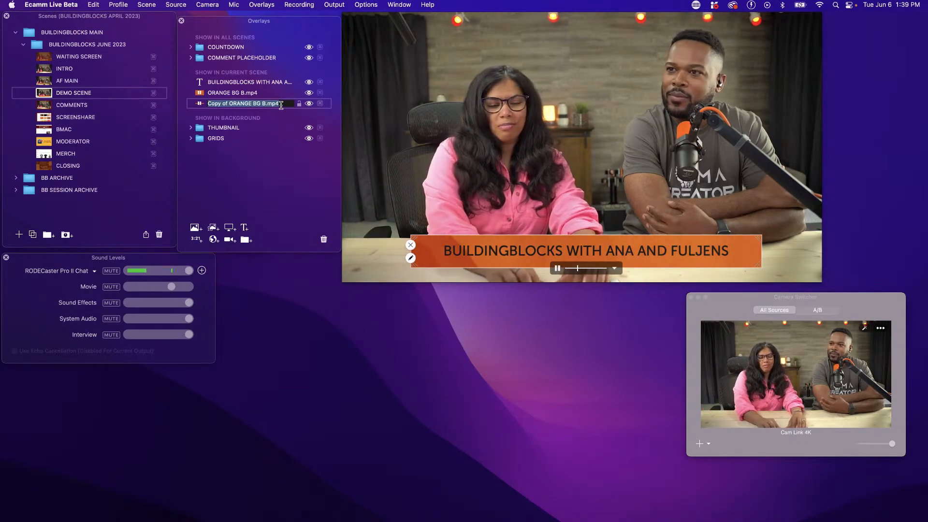
text(BACKGROUN)
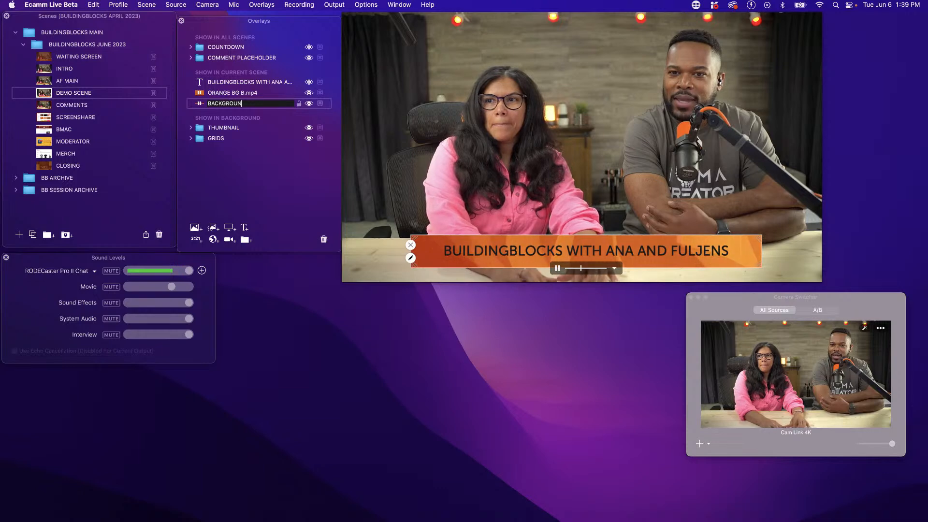
text(D)
key(Return)
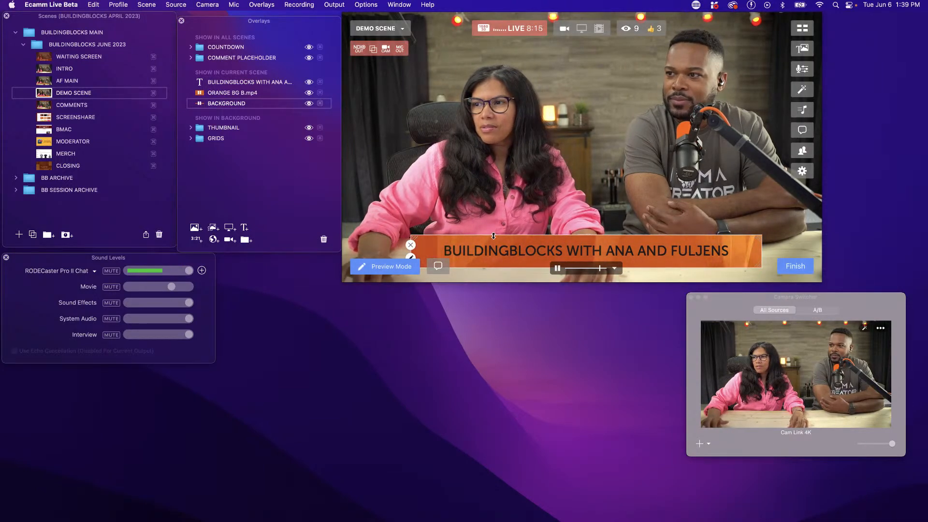
Uncrop the ORANGE BG B.mp4 overlay and enlarge it to fill the whole frame
drag(493, 235, 445, 56)
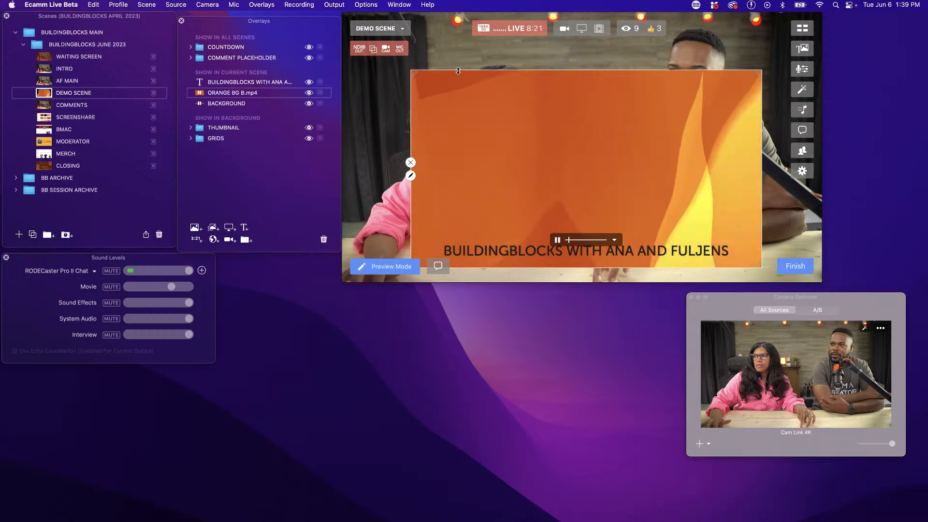
drag(474, 132, 408, 77)
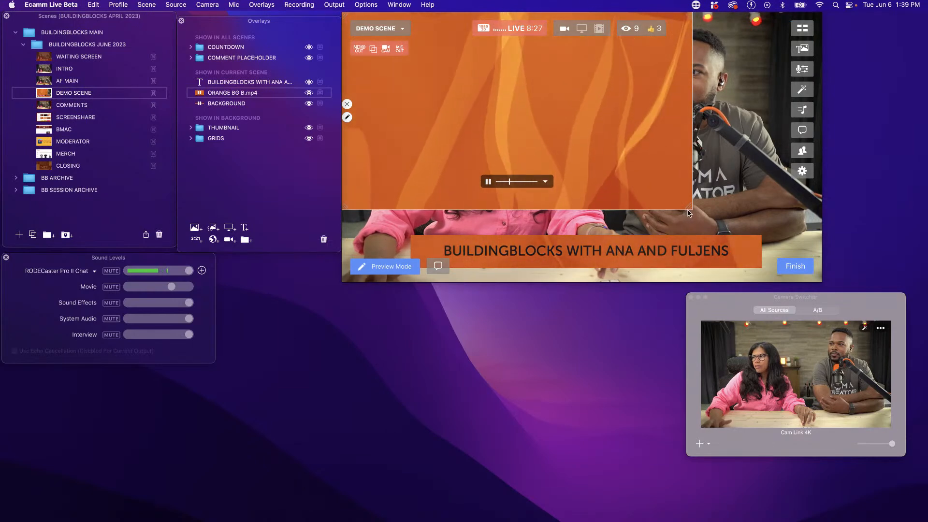
drag(689, 213, 830, 335)
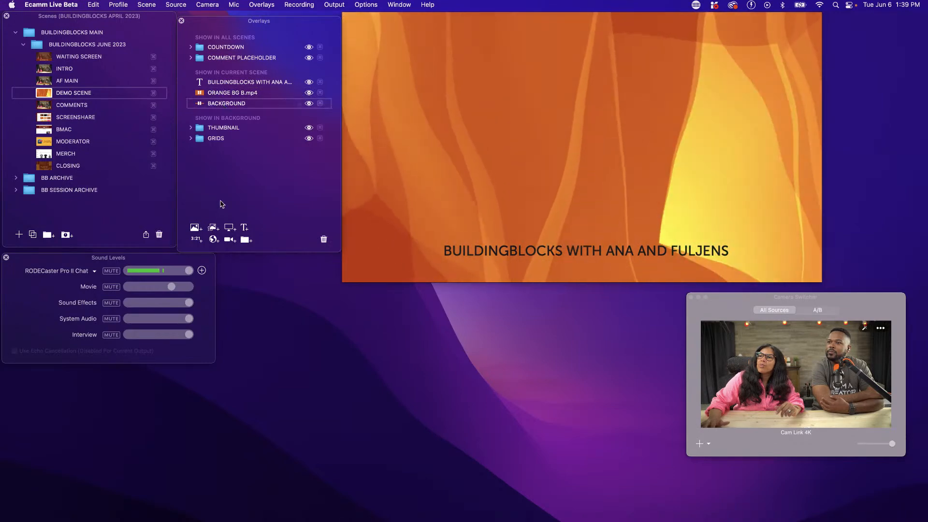
Add the Cam Link 4K camera as an overlay, enlarge it and centre it over the orange background
click(231, 240)
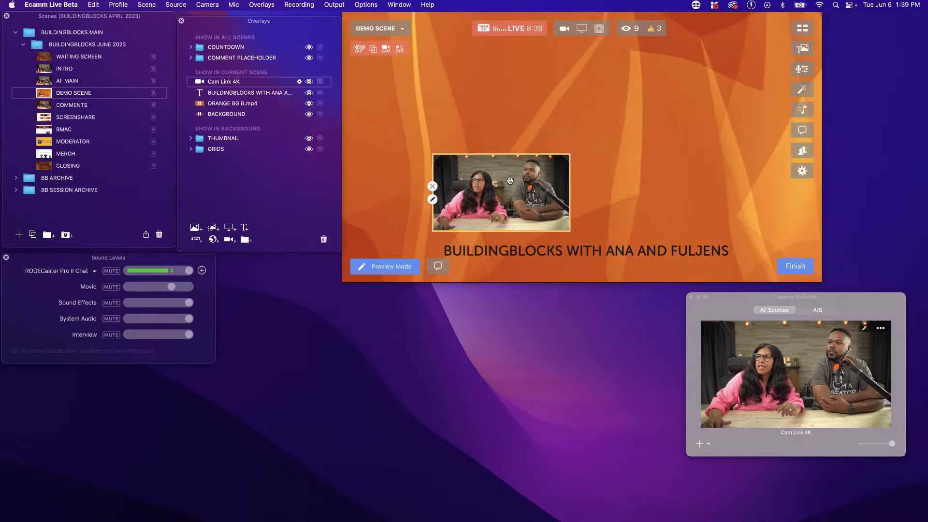
drag(527, 188, 463, 79)
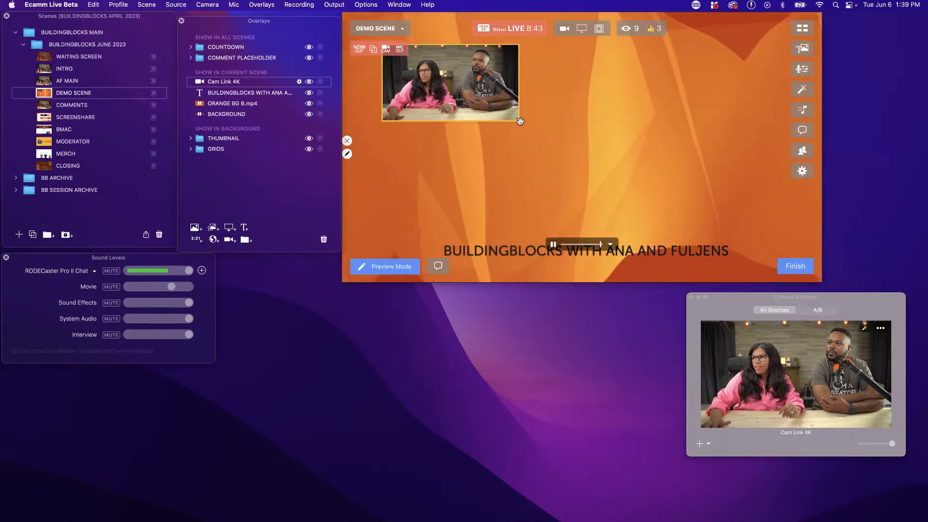
drag(518, 120, 758, 246)
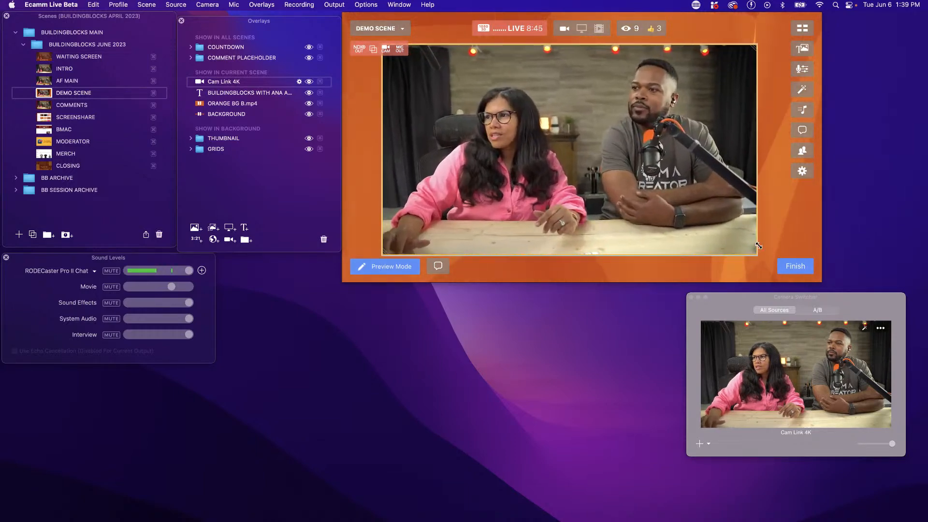
drag(598, 132, 616, 126)
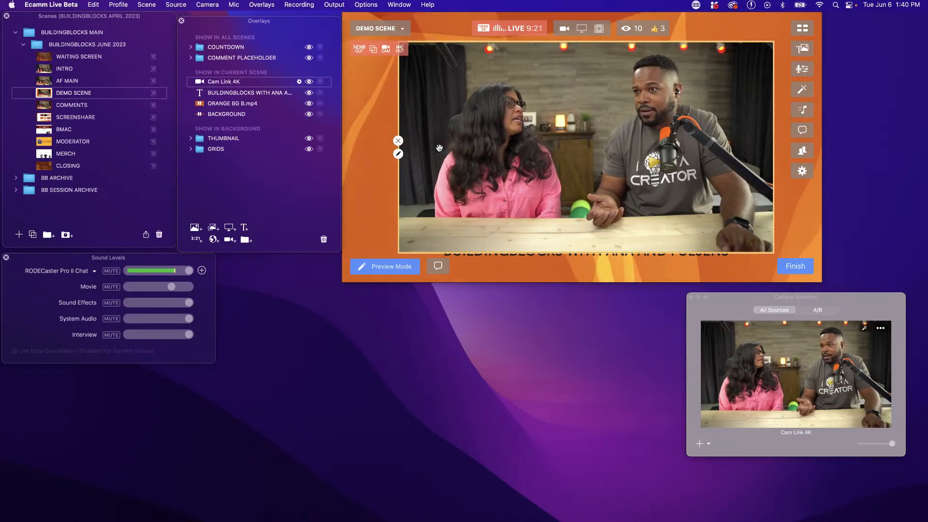
Hide the Cam Link 4K and title text overlays in DEMO SCENE and toggle the visibility of ORANGE BG B.mp4
click(309, 82)
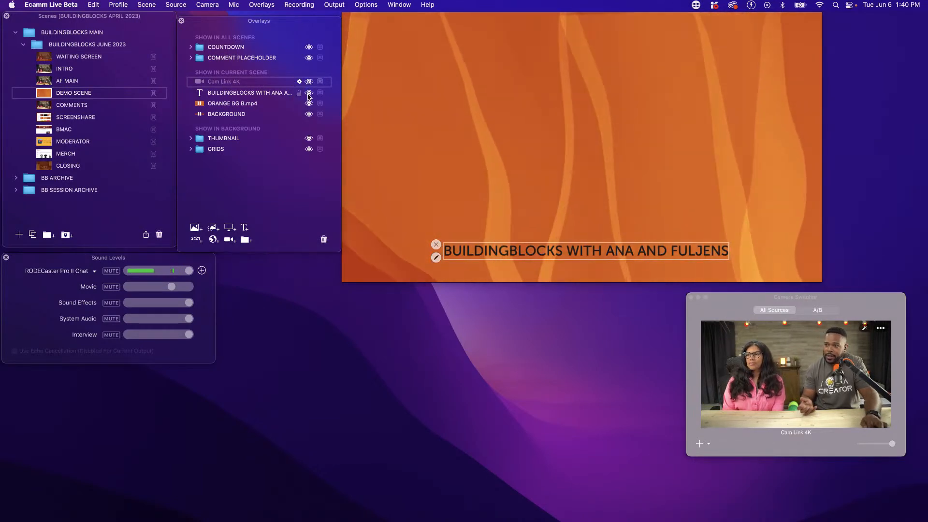
click(309, 93)
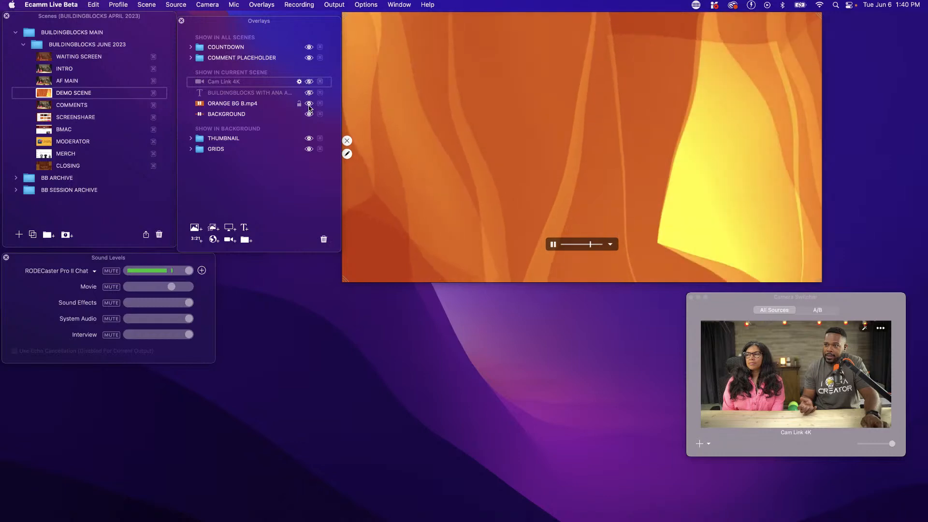
click(309, 105)
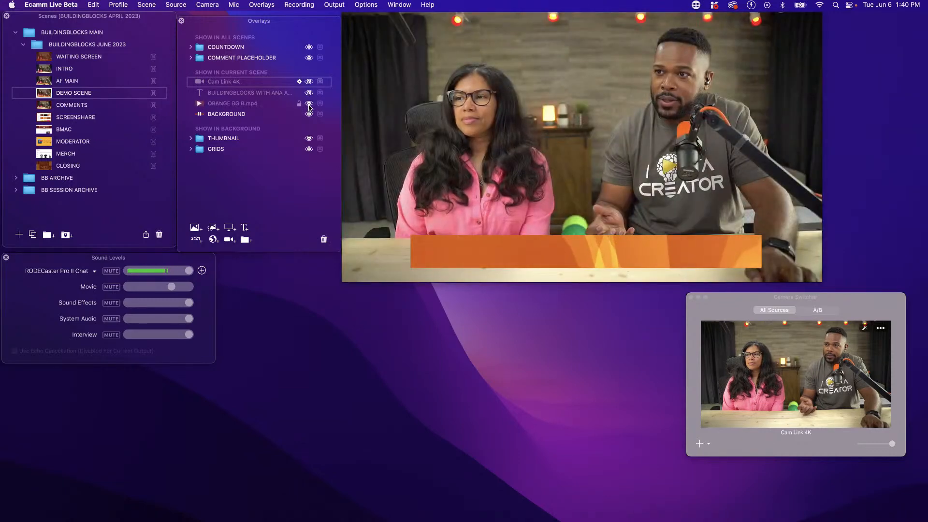
click(309, 104)
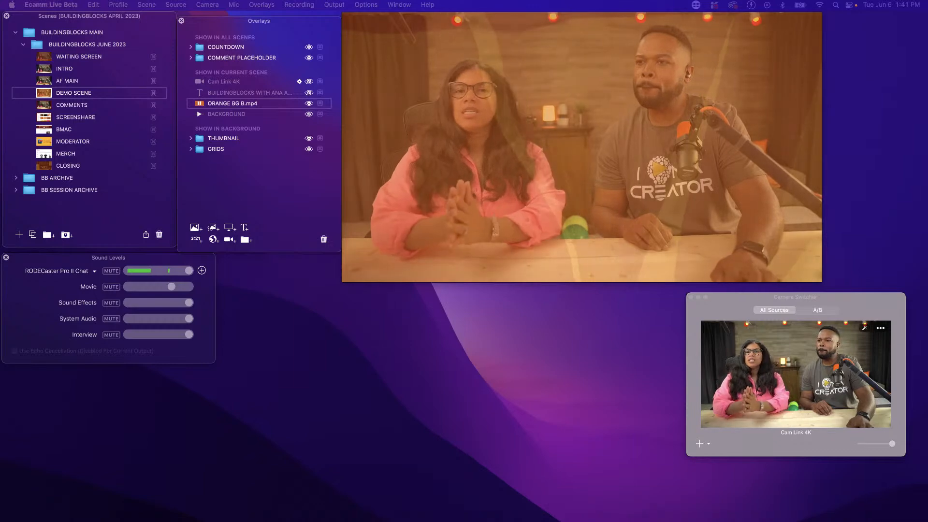
Switch to the SCREENSHARE scene, then add the glasses emoji to the blank Canva presentation page and enlarge it
click(46, 121)
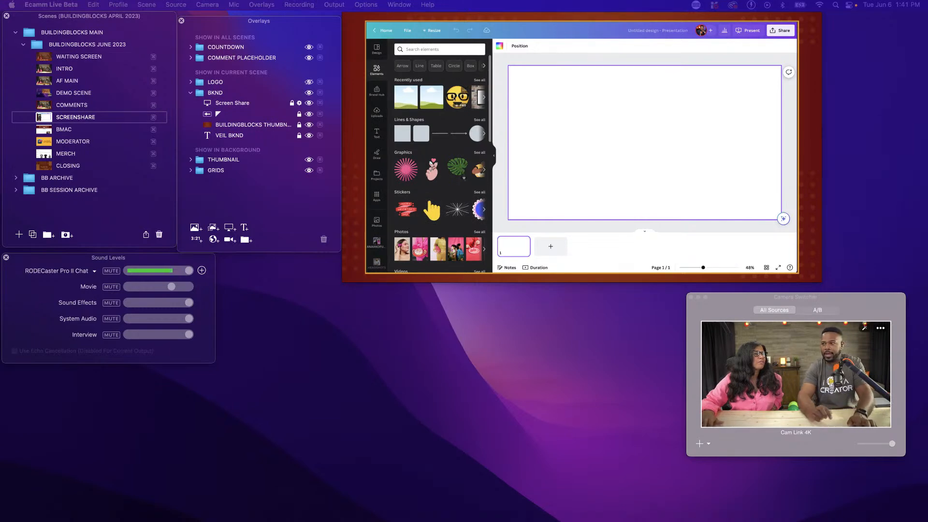
click(622, 131)
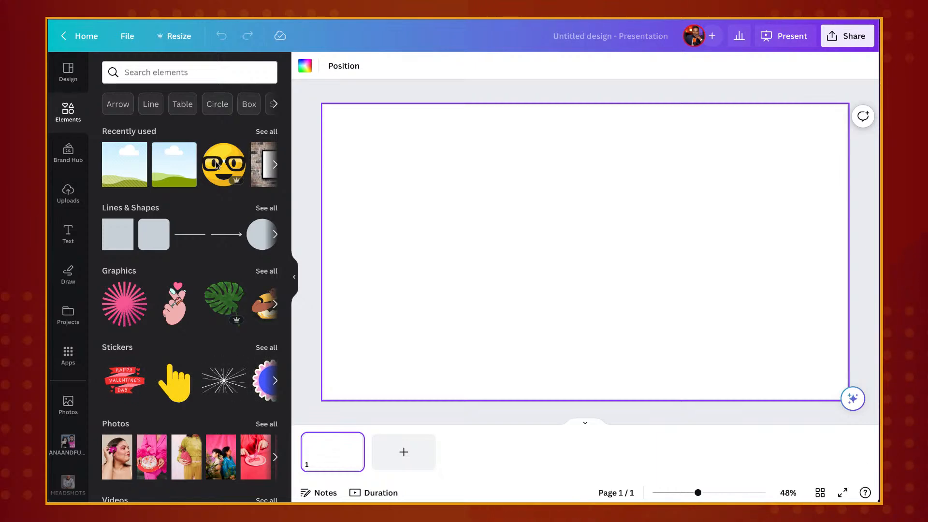
click(231, 178)
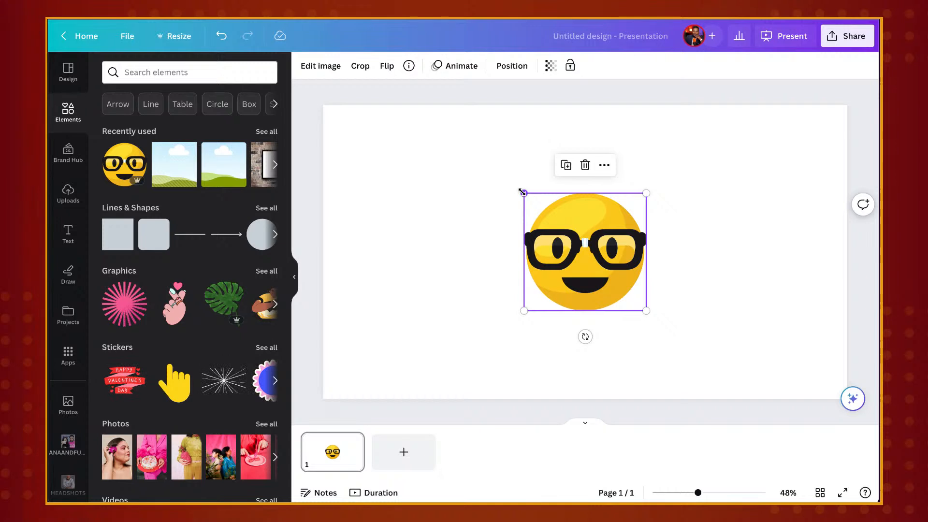
drag(516, 191, 441, 184)
drag(646, 311, 689, 328)
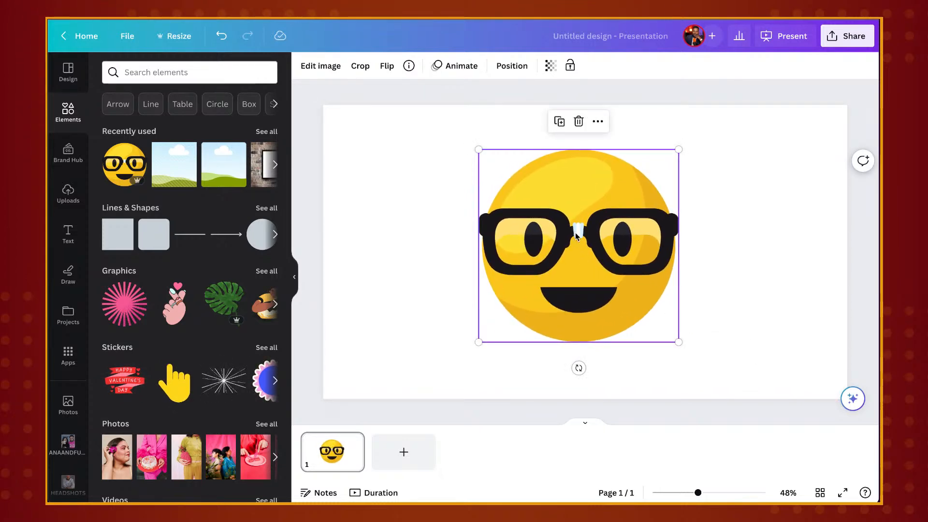
Reposition the emoji and align it to the horizontal center of the page
mouse_move(575, 235)
mouse_down()
mouse_move(561, 235)
mouse_move(575, 234)
mouse_up()
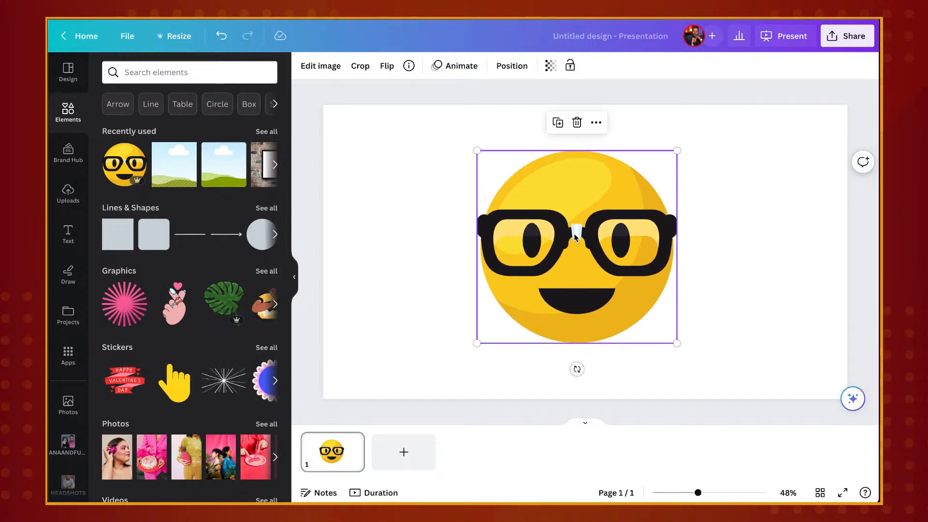
drag(573, 236, 561, 241)
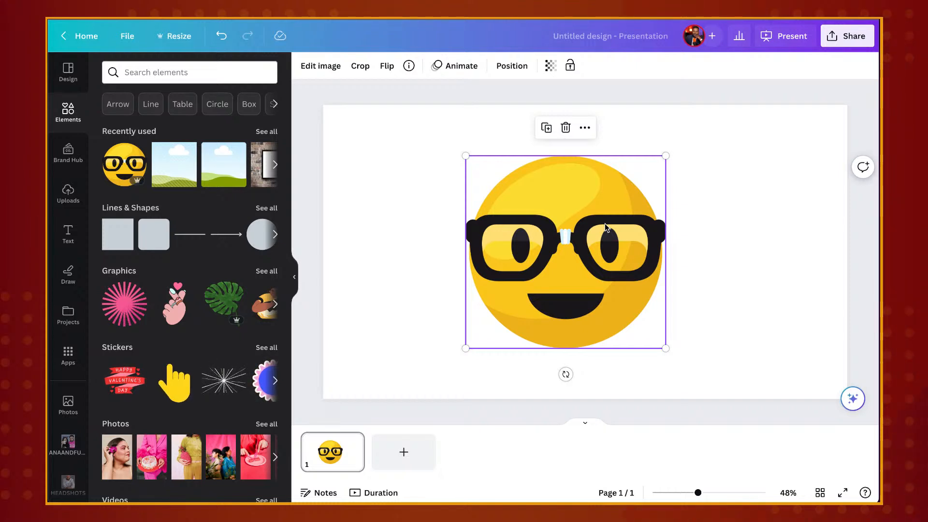
drag(567, 245, 569, 245)
click(511, 65)
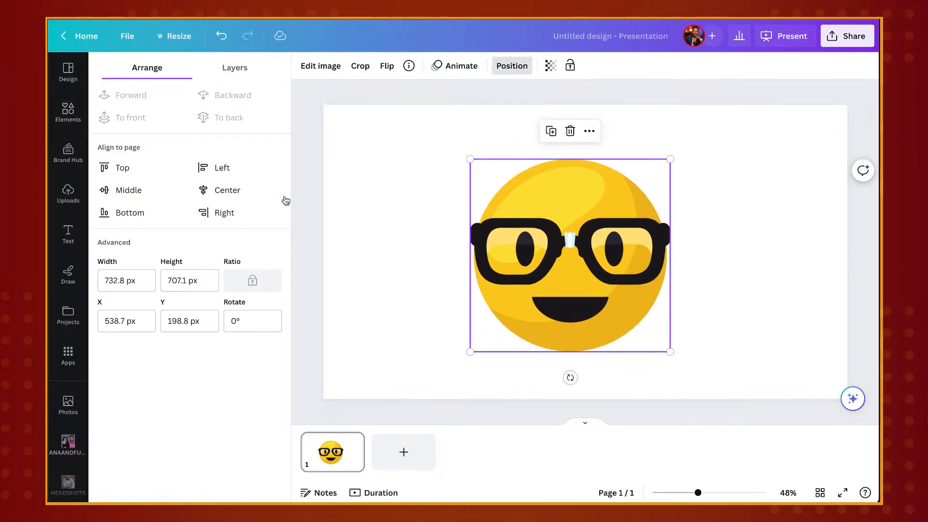
click(254, 195)
click(777, 185)
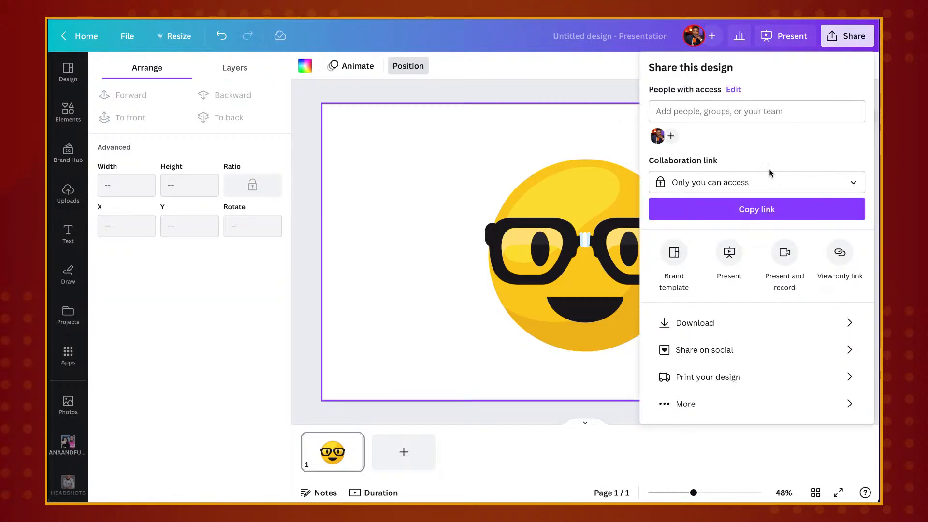
Download the design as a 1,920 × 1,080 px PNG with a transparent background
click(709, 322)
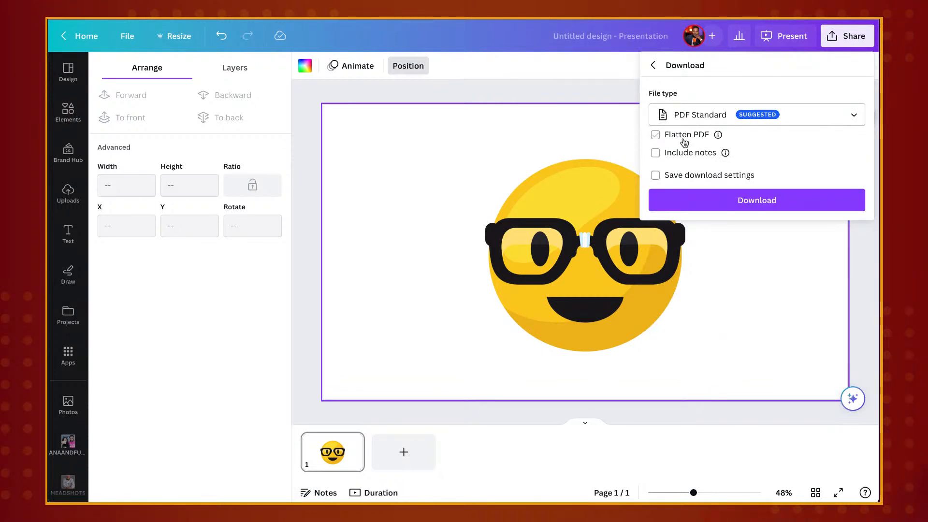
click(732, 116)
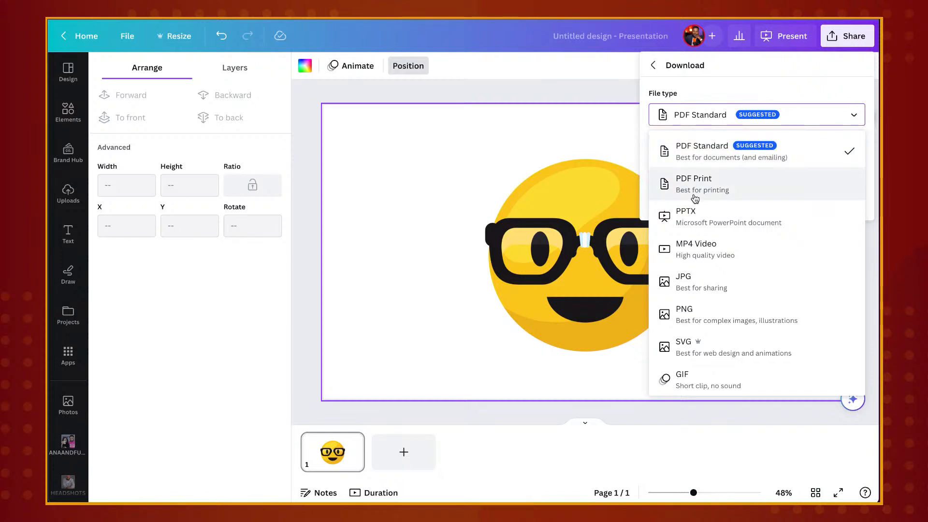
click(701, 314)
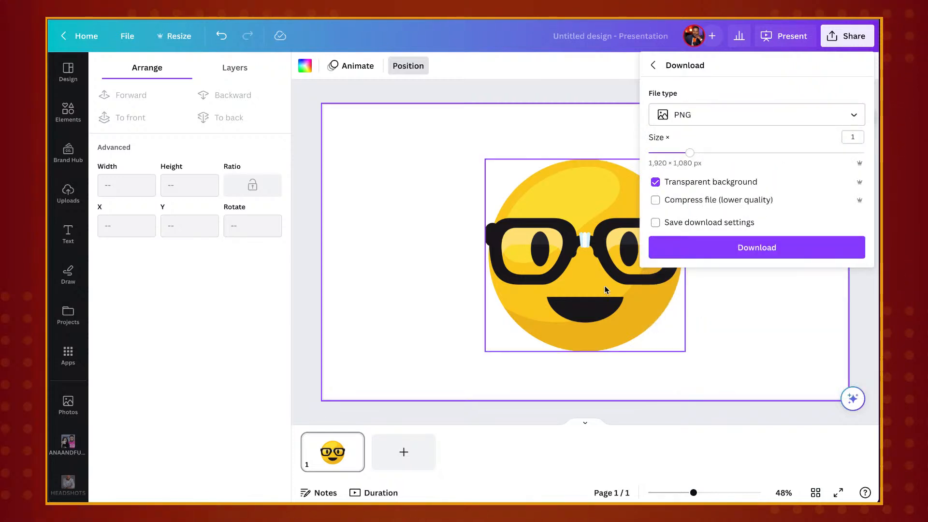
click(732, 251)
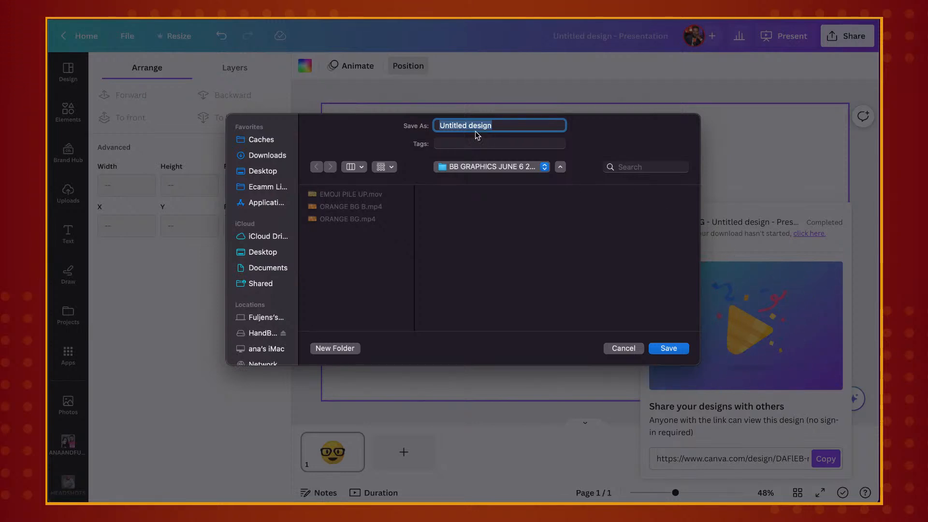
Save the PNG as LITTLE CUTIE in the BB GRAPHICS folder and dismiss the browser's download bar
text(LITTLE CUT)
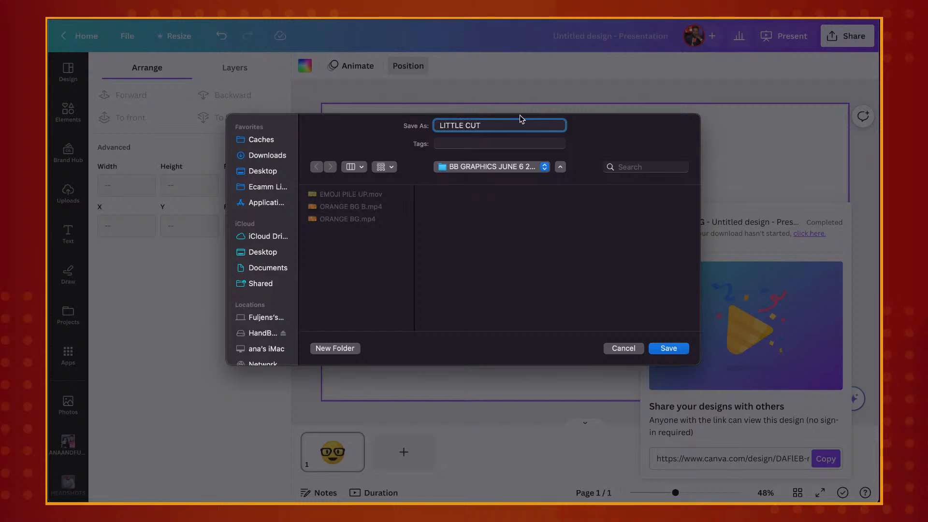
text(IE)
click(667, 348)
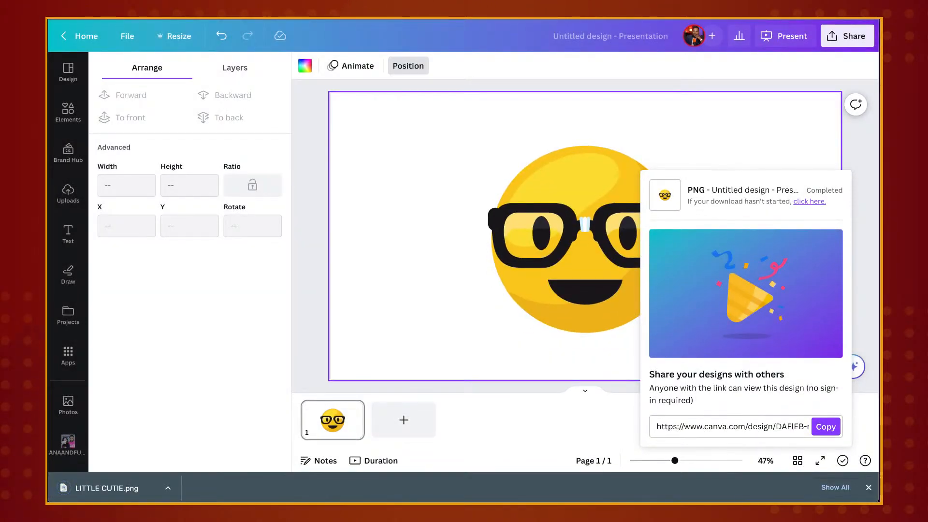
click(869, 488)
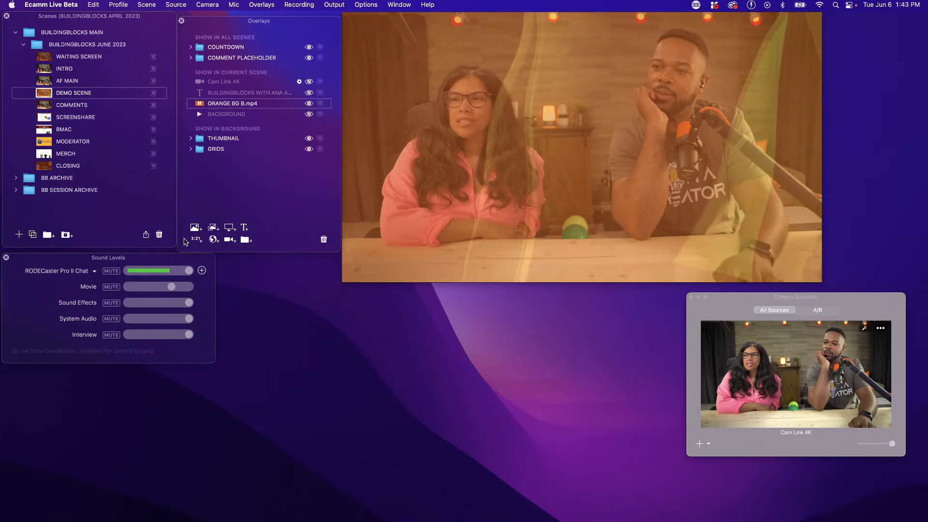
click(196, 229)
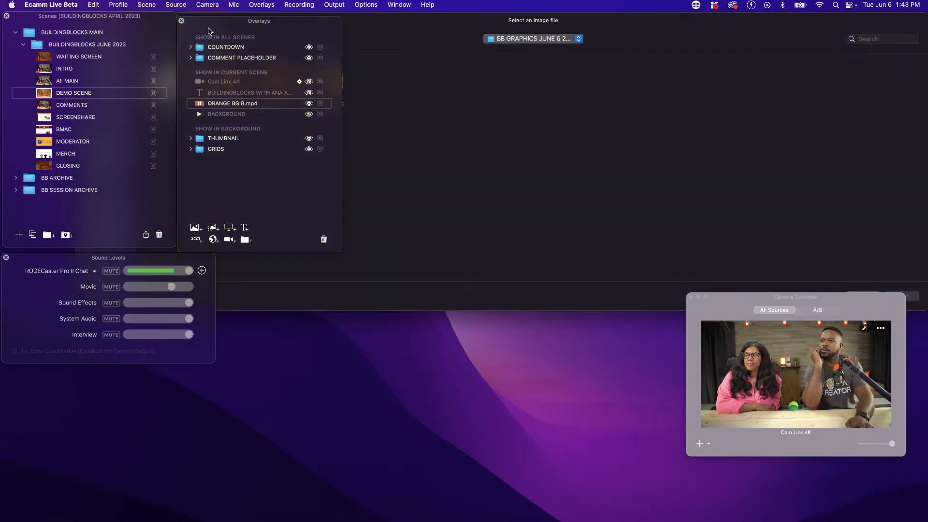
drag(204, 26, 216, 58)
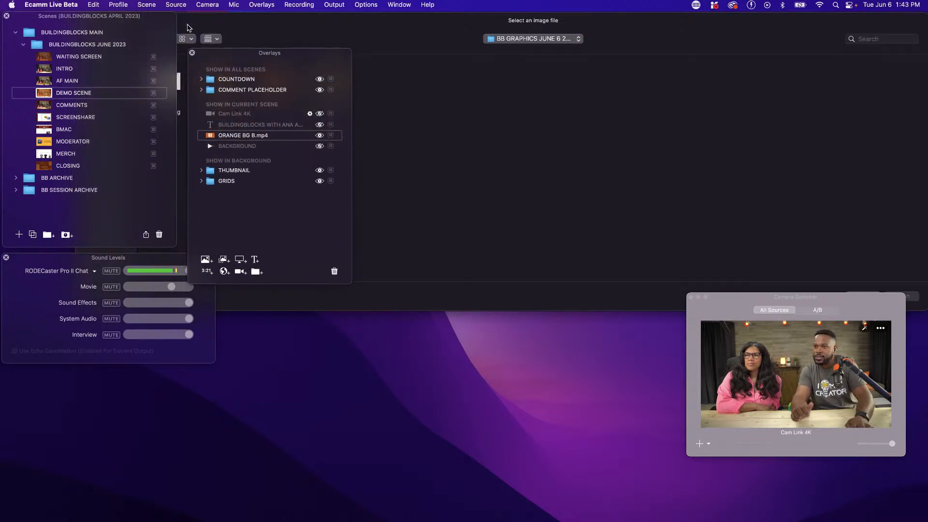
drag(157, 25, 164, 63)
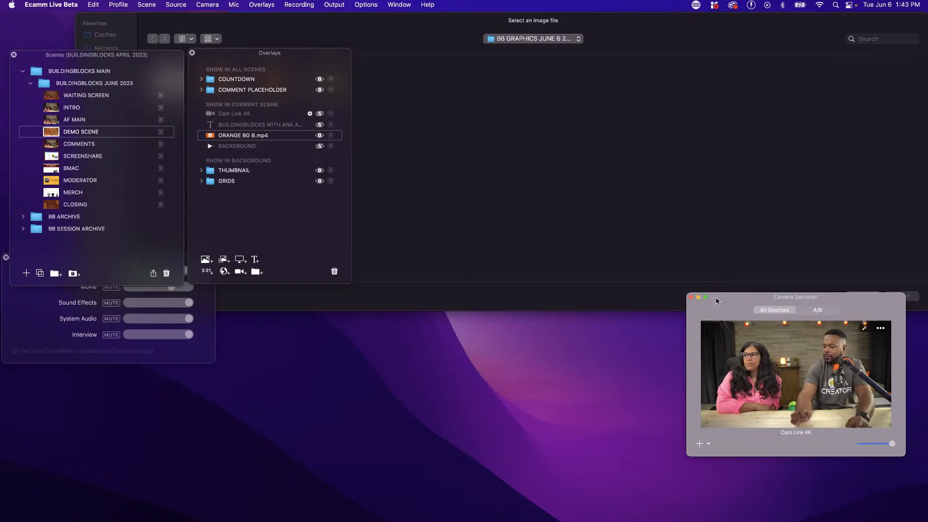
drag(716, 301, 739, 342)
click(863, 297)
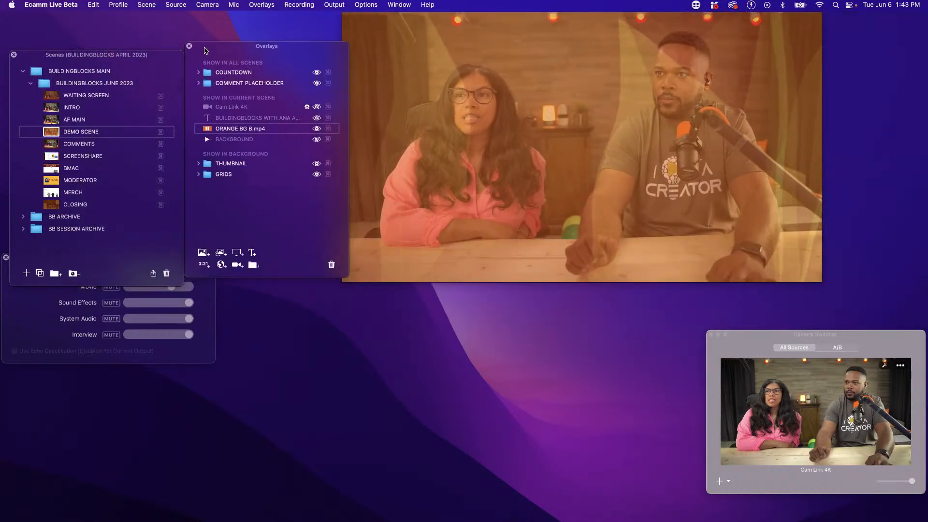
drag(203, 52, 189, 21)
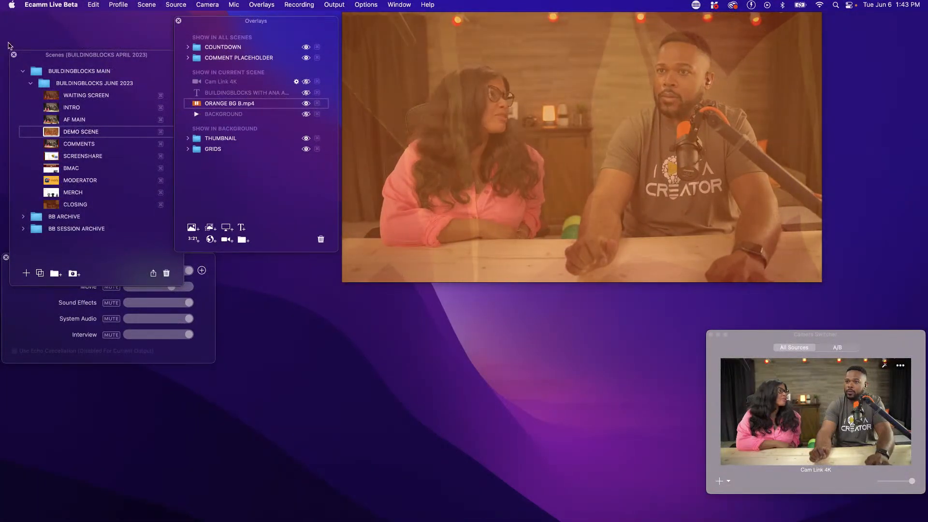
drag(30, 59, 20, 22)
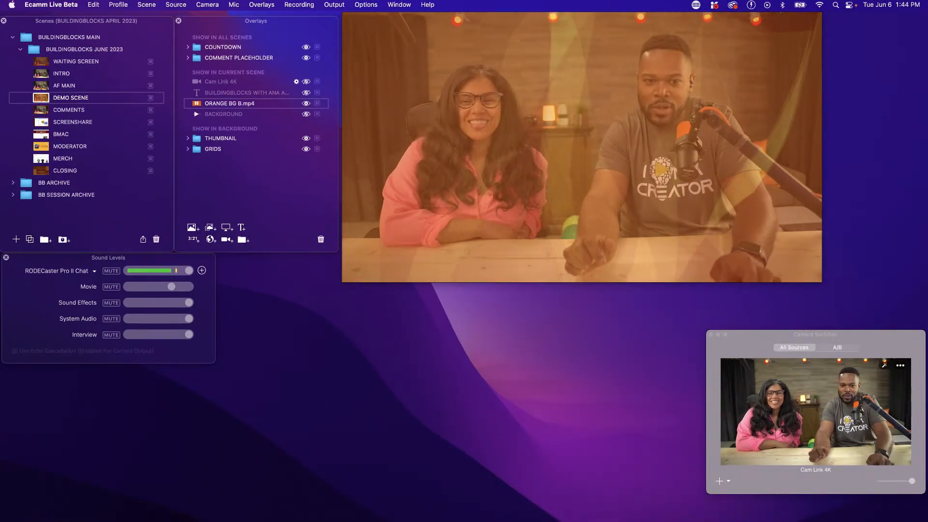
Switch to Finder, open the BB GRAPHICS JUNE 6 2023 folder and add LITTLE CUTIE.png as an overlay in DEMO SCENE
key(super+Tab)
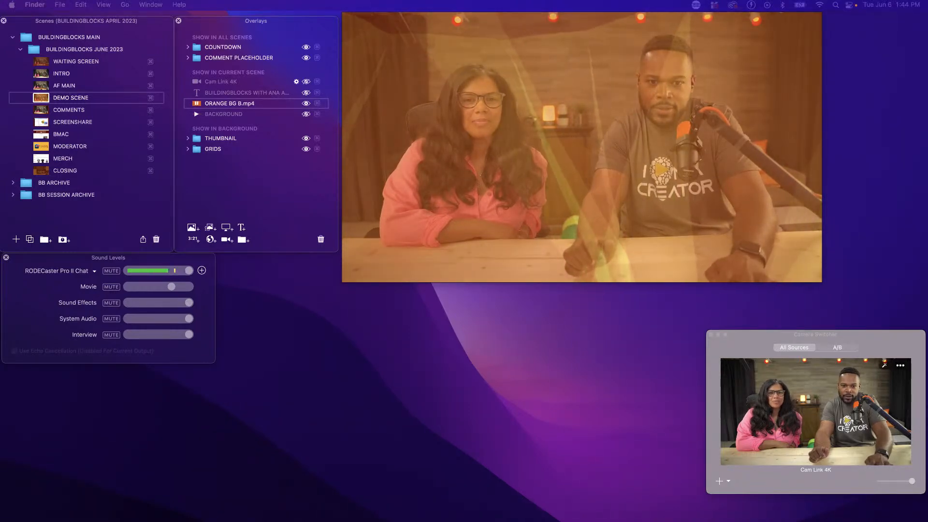
drag(0, 374, 276, 317)
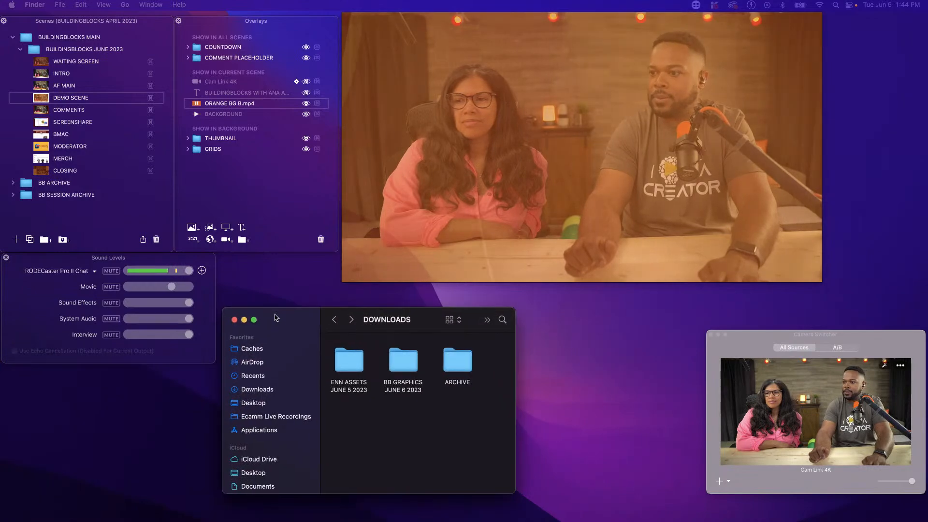
double_click(400, 371)
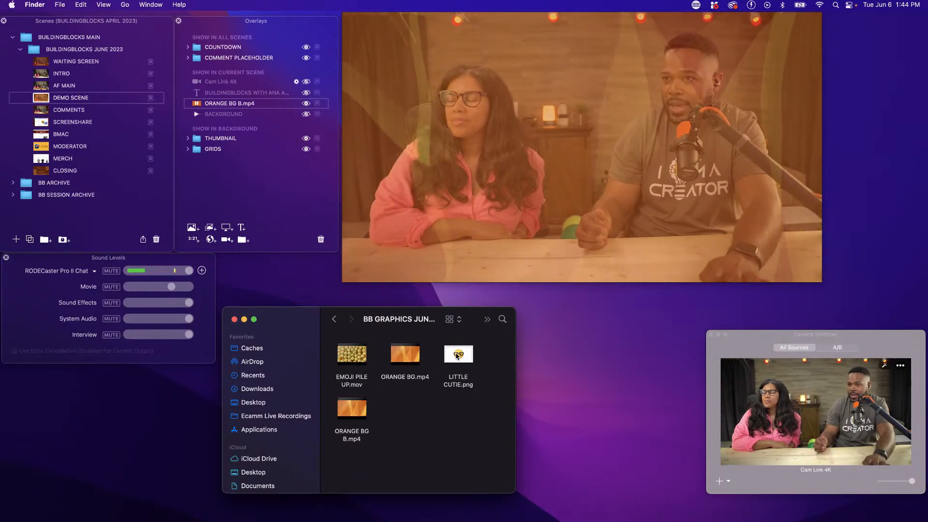
drag(457, 357, 488, 262)
drag(374, 120, 279, 77)
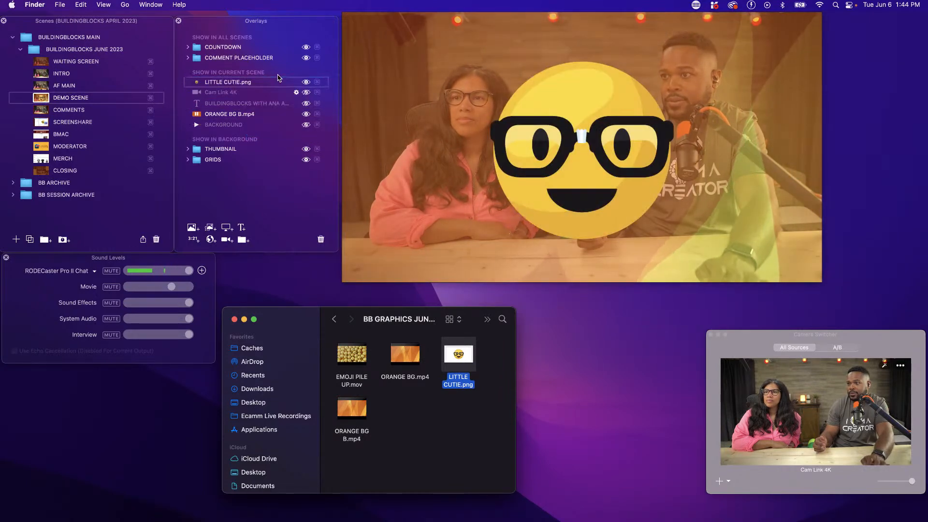
Shrink the ORANGE BG B.mp4 overlay to a small rectangle, and shrink the LITTLE CUTIE.png emoji and place it between the two hosts
mouse_move(575, 216)
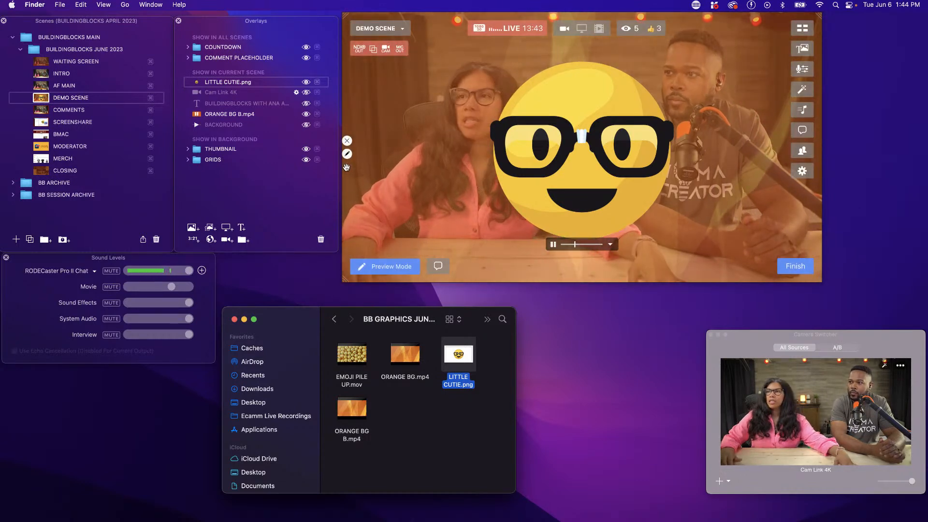
click(424, 149)
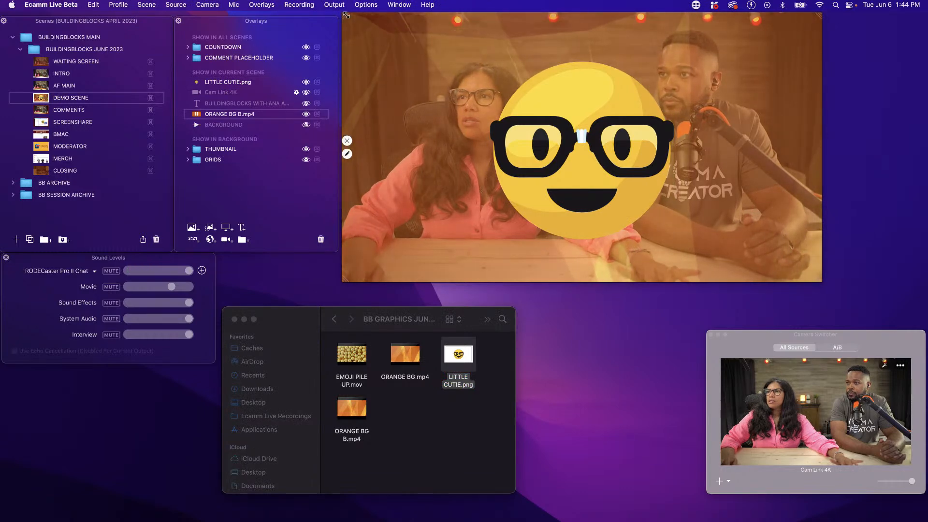
drag(343, 13, 367, 27)
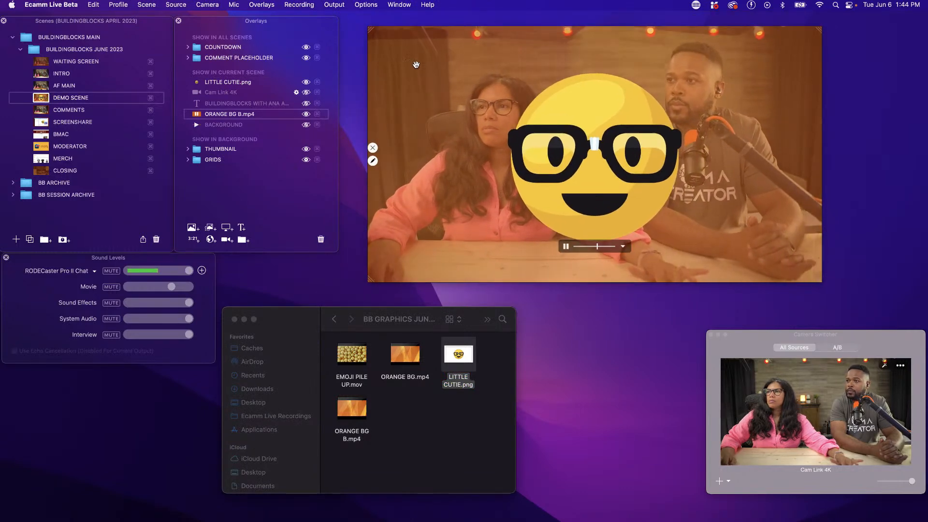
drag(422, 68, 492, 98)
scroll(492, 98, down, 2)
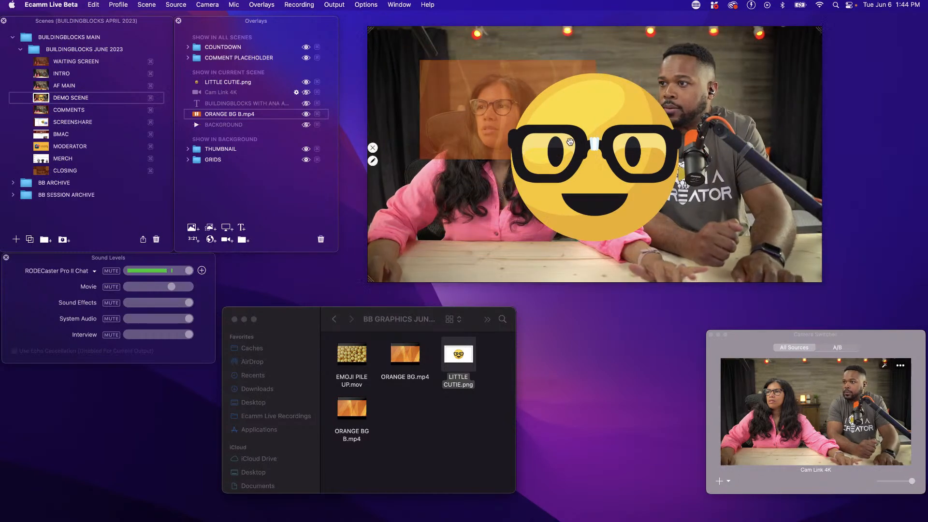
scroll(667, 147, down, 4)
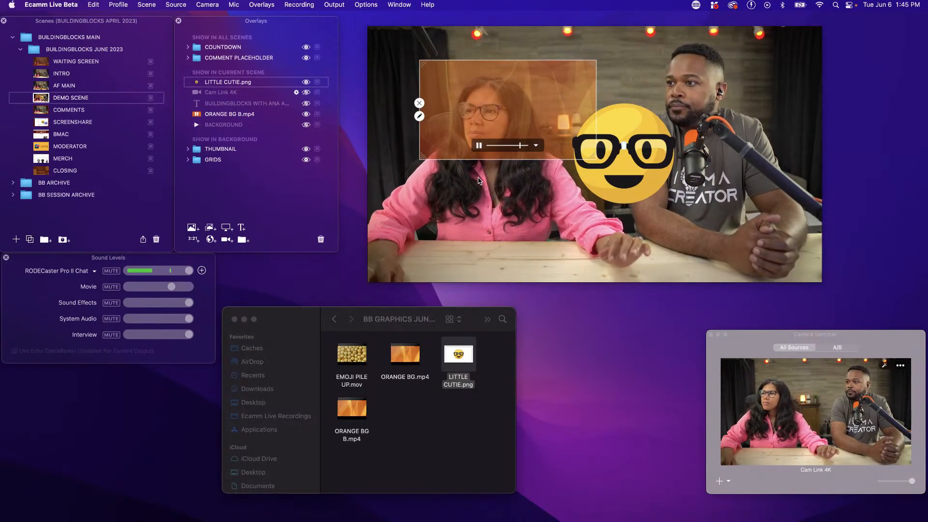
drag(627, 163, 662, 200)
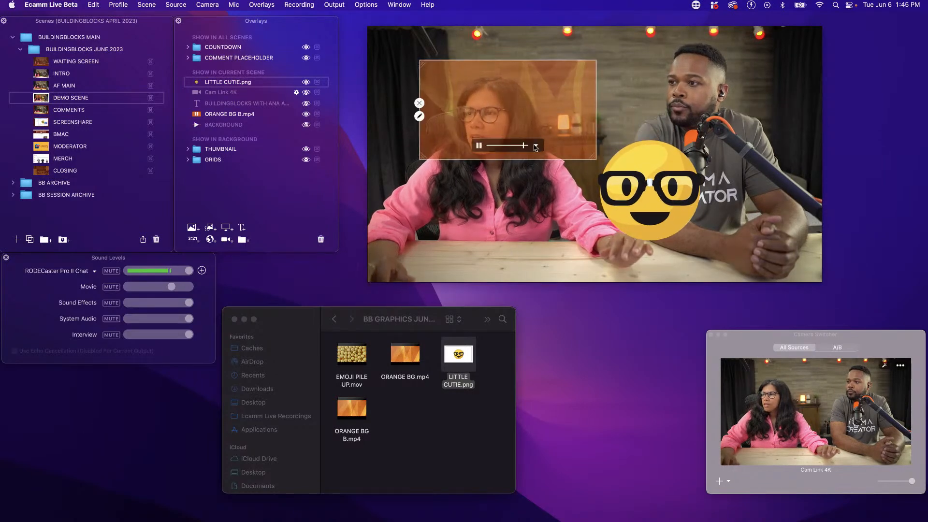
Move the ORANGE BG B.mp4 rectangle into the scene's upper-left corner and crop the LITTLE CUTIE.png overlay closely around the emoji
drag(448, 73, 398, 42)
click(683, 203)
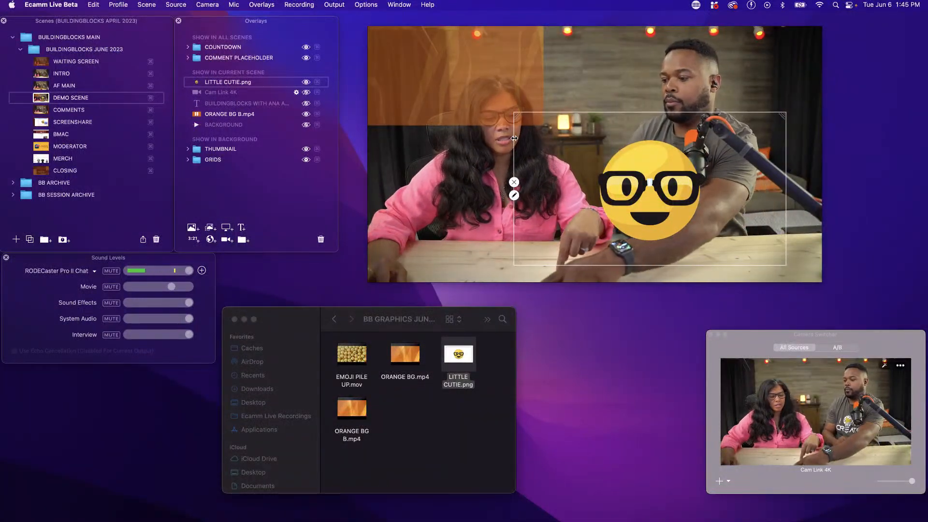
drag(515, 138, 584, 152)
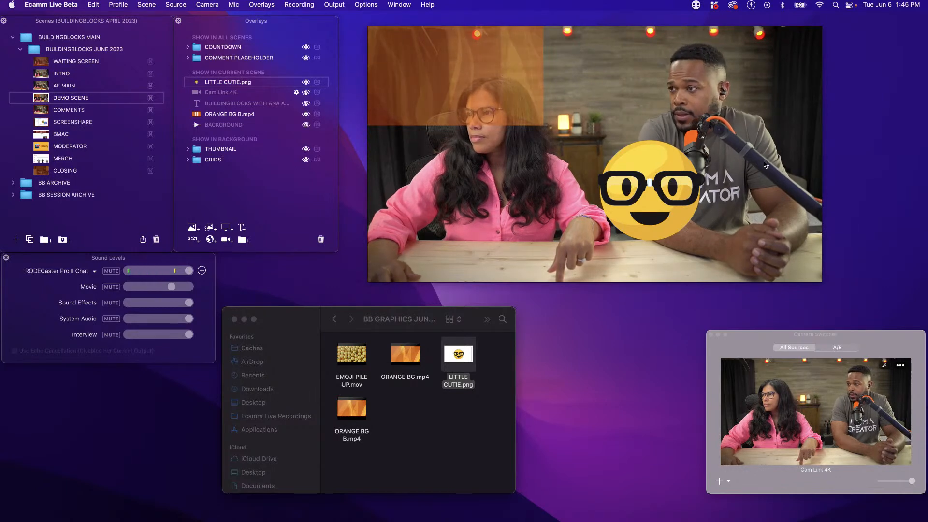
mouse_move(666, 162)
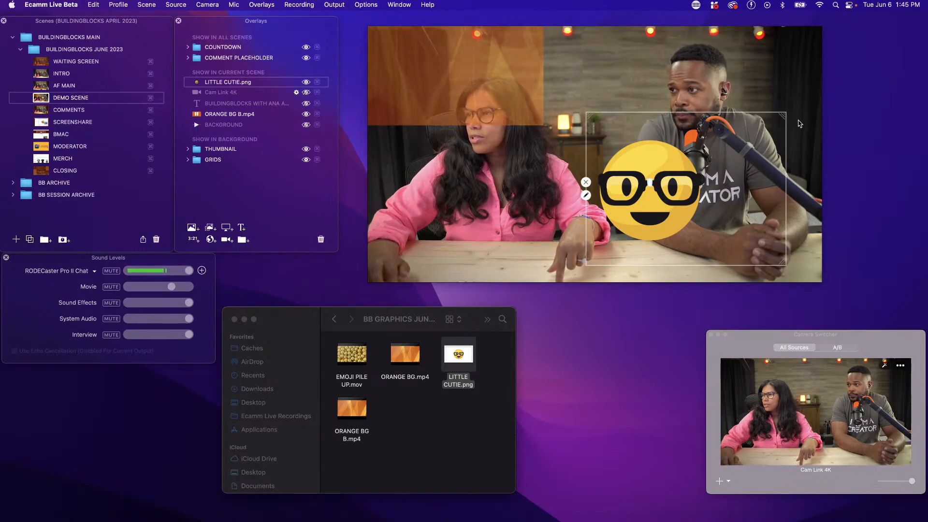
mouse_move(777, 120)
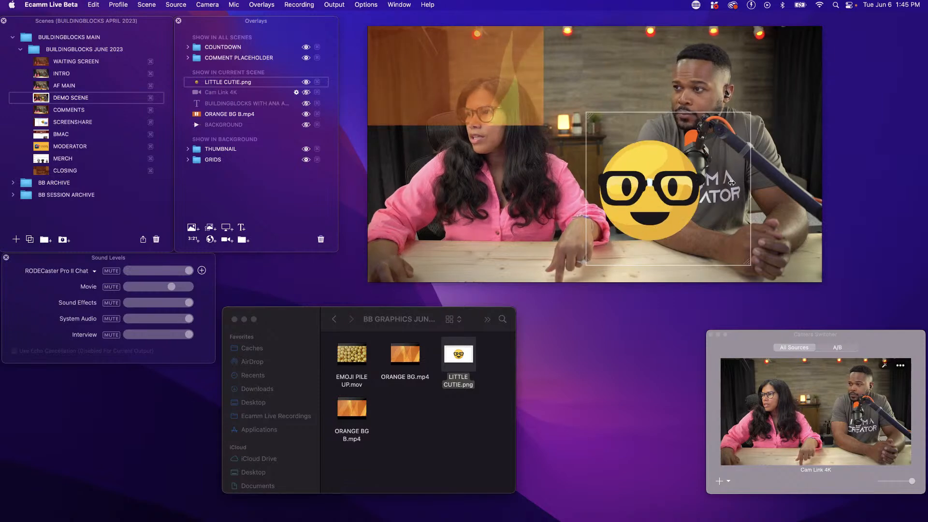
drag(723, 183, 715, 183)
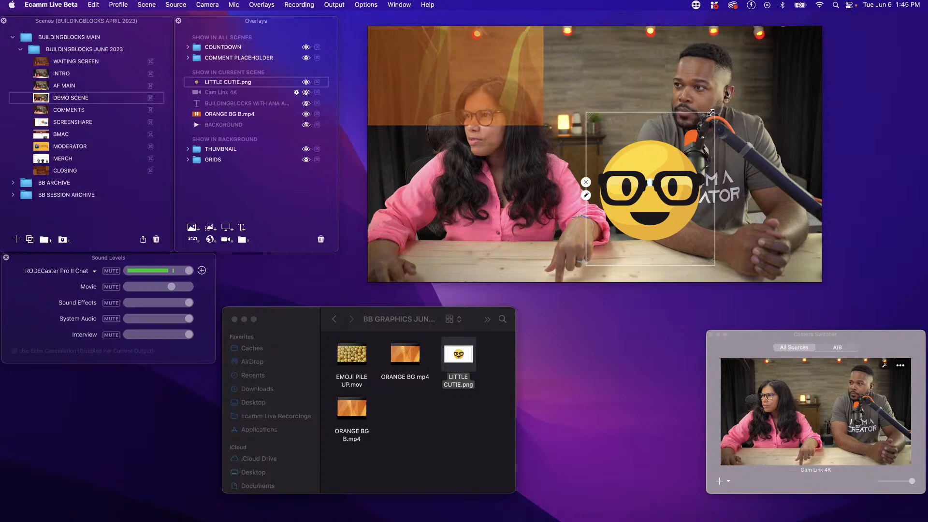
mouse_move(704, 123)
mouse_down()
mouse_move(667, 156)
mouse_move(713, 122)
mouse_up()
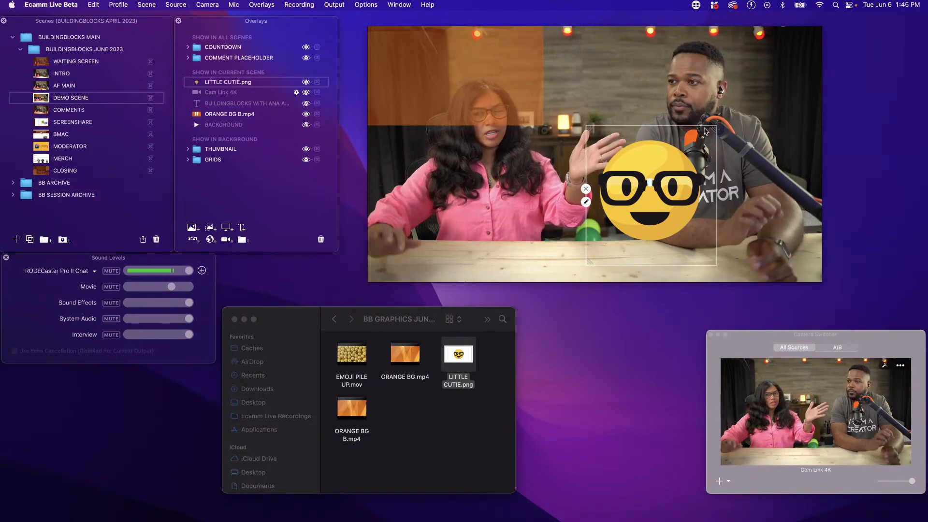
Shrink the LITTLE CUTIE.png emoji, move it onto the right-hand host's arm and enlarge it until it covers his face
scroll(651, 173, down, 3)
scroll(651, 173, down, 3)
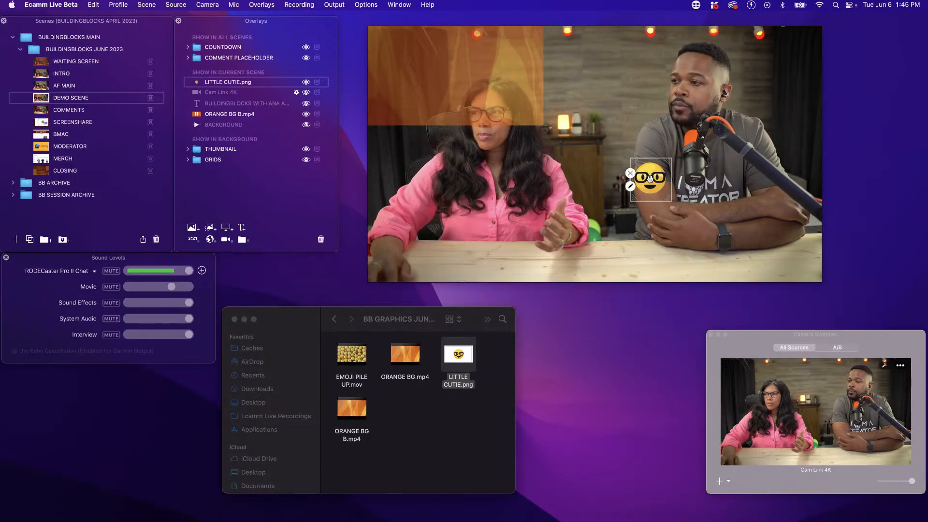
drag(765, 236, 742, 205)
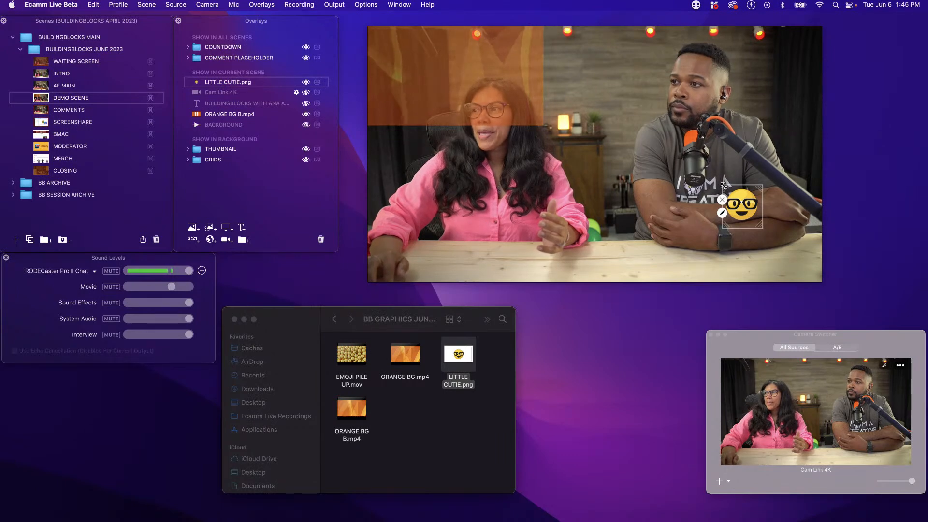
drag(616, 151, 596, 144)
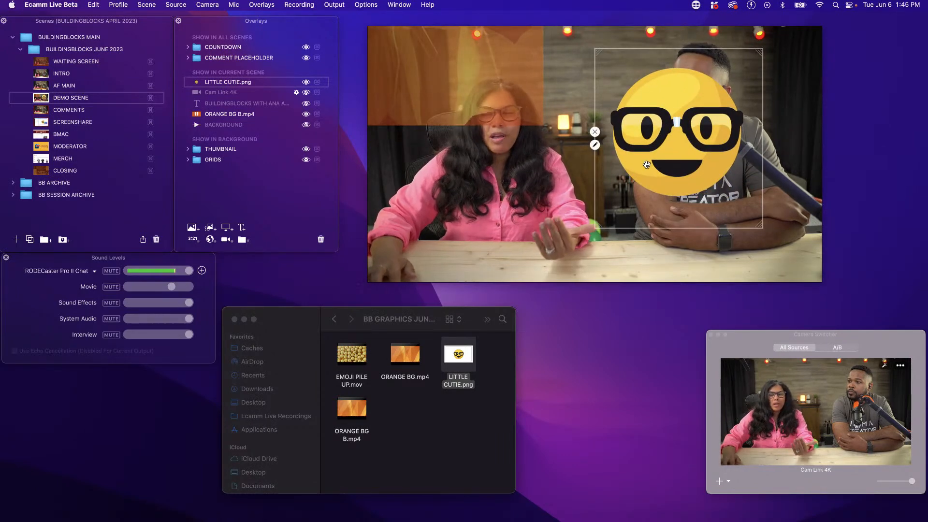
Place the emoji between the two hosts and expand the ORANGE BG B.mp4 overlay to fill the scene, locking it
drag(647, 165, 561, 130)
double_click(479, 97)
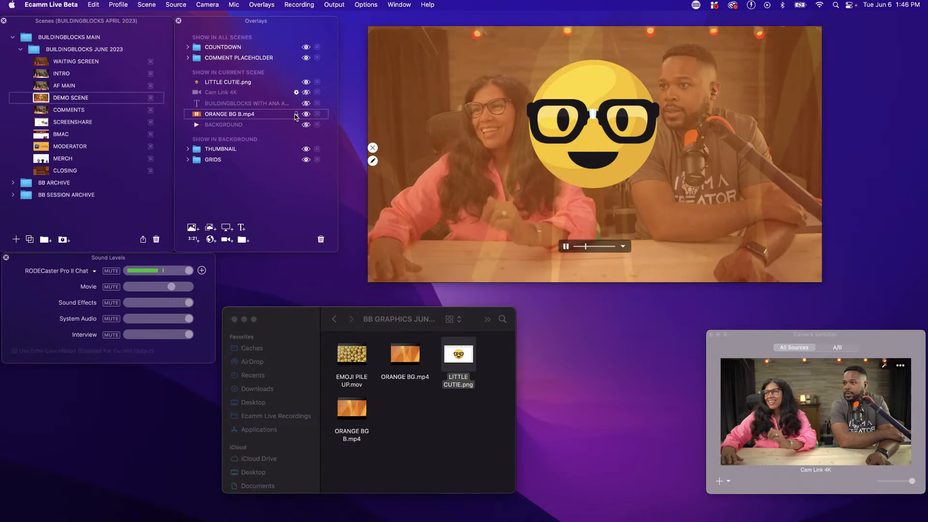
Remove the LITTLE CUTIE.png emoji by moving it off the scene's right edge, undo the removal and place it over the right-hand host
drag(593, 112, 762, 119)
drag(801, 131, 885, 145)
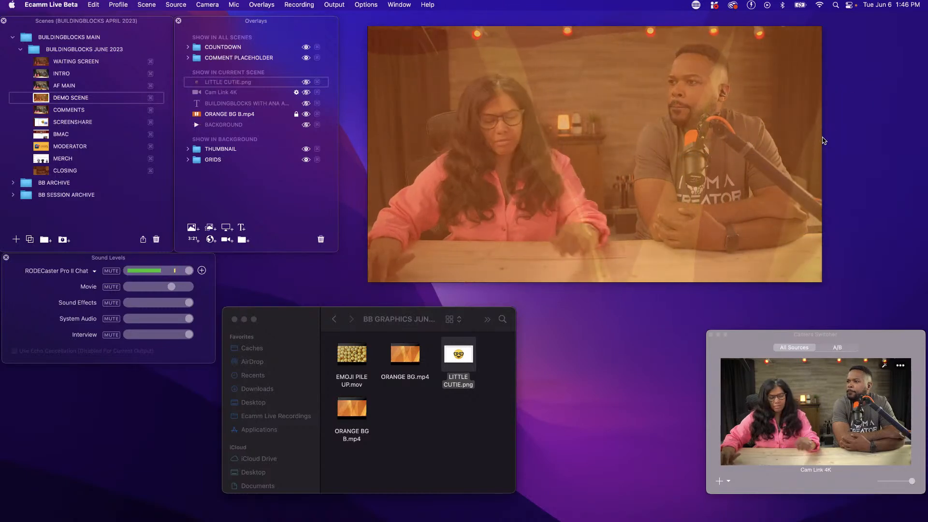
key(super+z)
drag(579, 138, 799, 161)
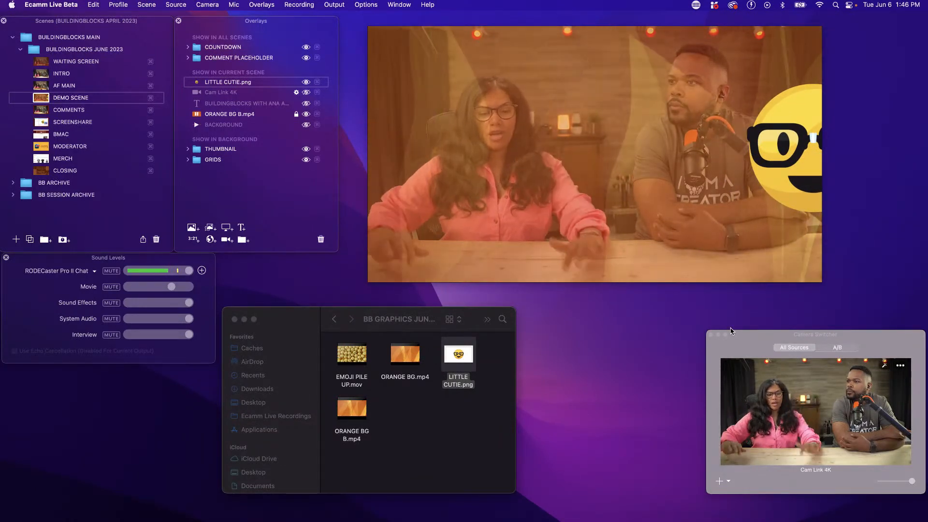
drag(799, 169, 672, 169)
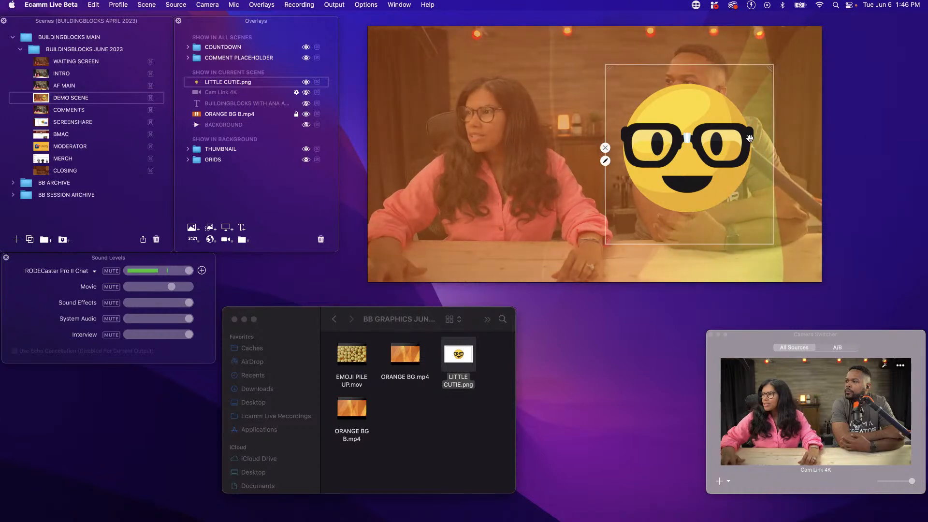
Cover each host's face with a duplicate of the LITTLE CUTIE.png emoji and move the original out of the scene
drag(725, 138, 545, 129)
drag(657, 145, 701, 82)
drag(706, 186, 587, 435)
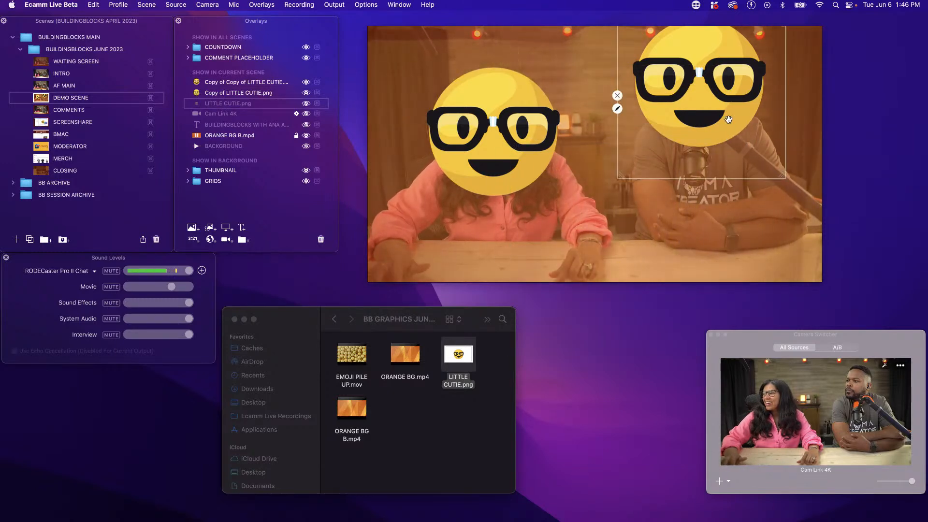
drag(720, 96, 725, 125)
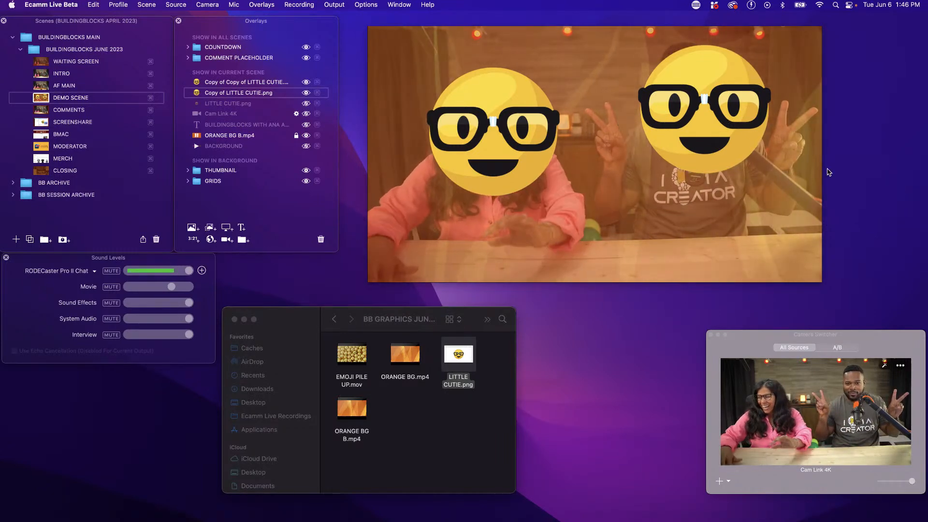
Move one emoji copy partly below the scene's bottom edge, and the other past the upper-left corner and back over the left-hand host
drag(733, 83, 638, 242)
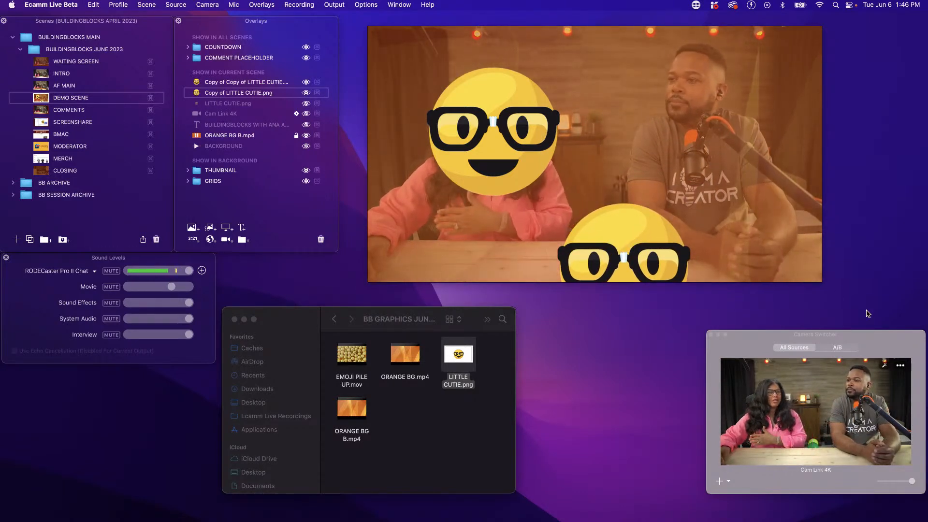
drag(452, 128, 373, 69)
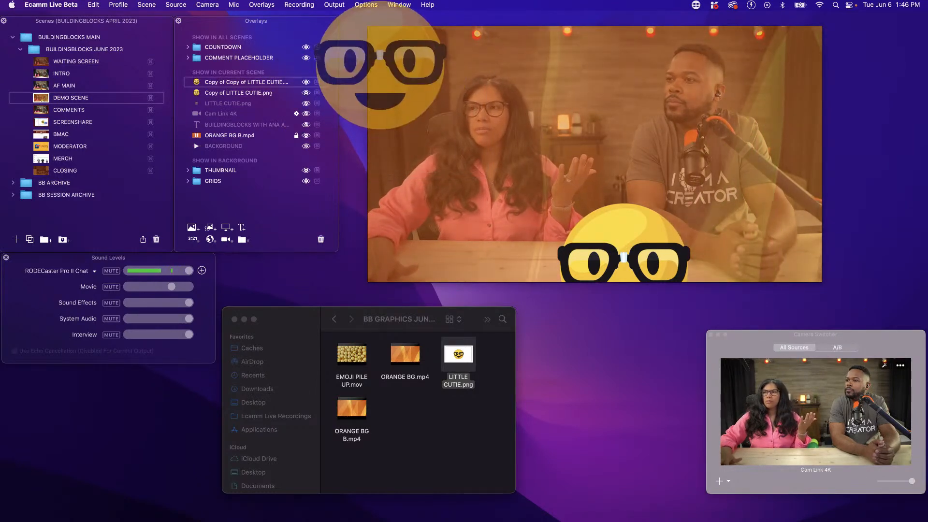
click(482, 211)
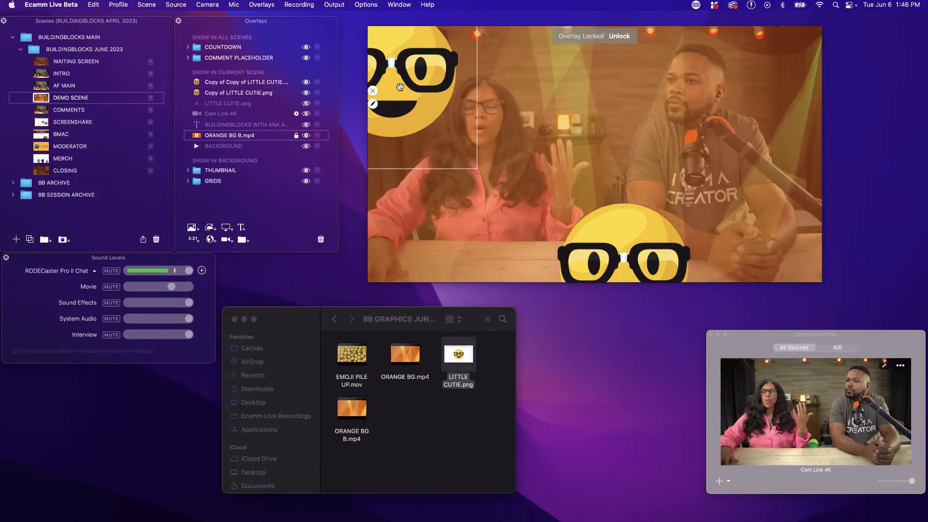
drag(432, 60, 498, 114)
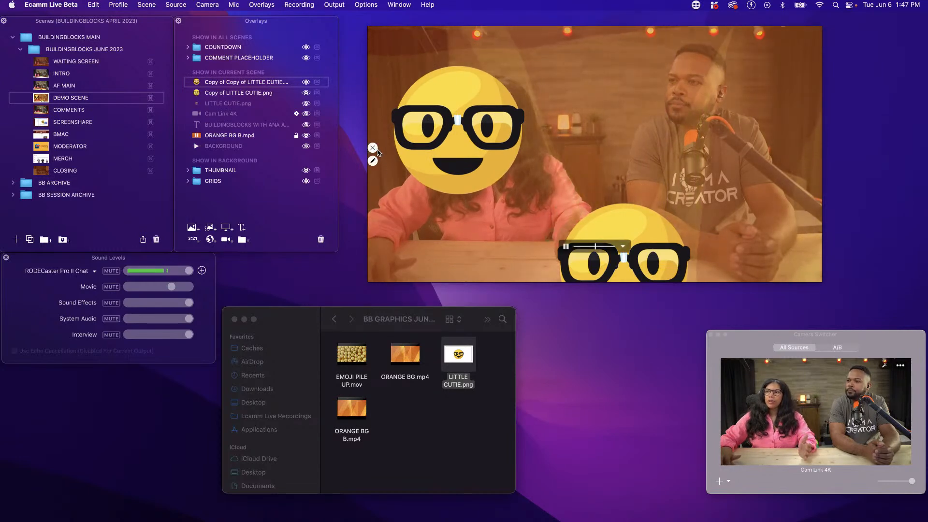
Move the Copy of Copy of LITTLE CUTIE.png emoji toward the middle of the scene and hide that overlay
click(372, 148)
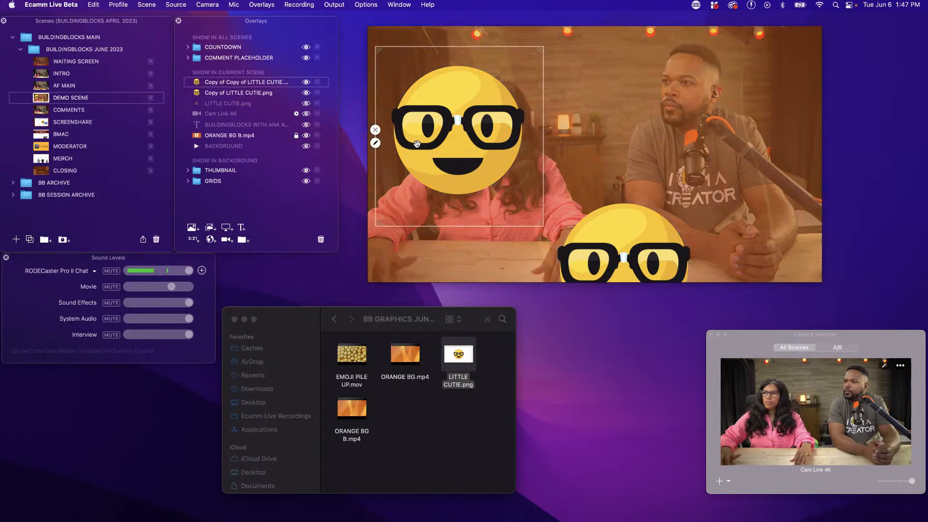
drag(393, 121, 421, 132)
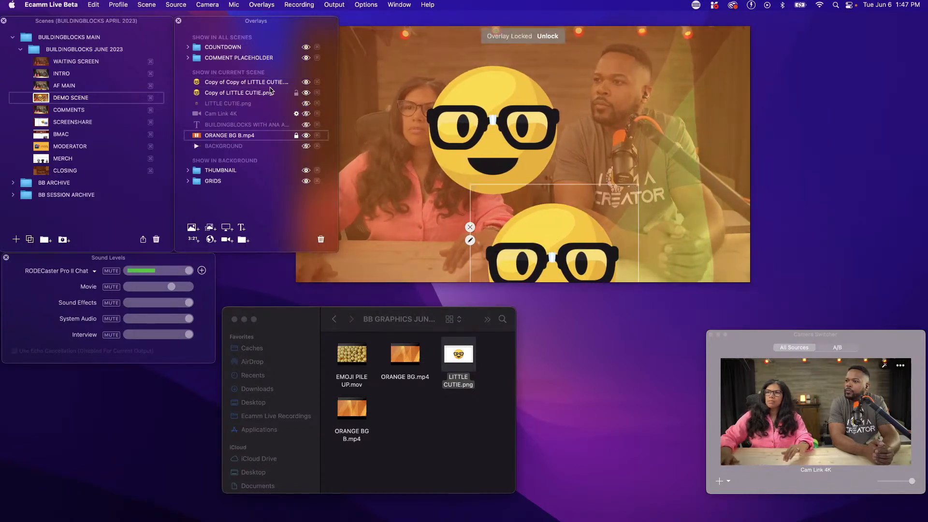
click(248, 84)
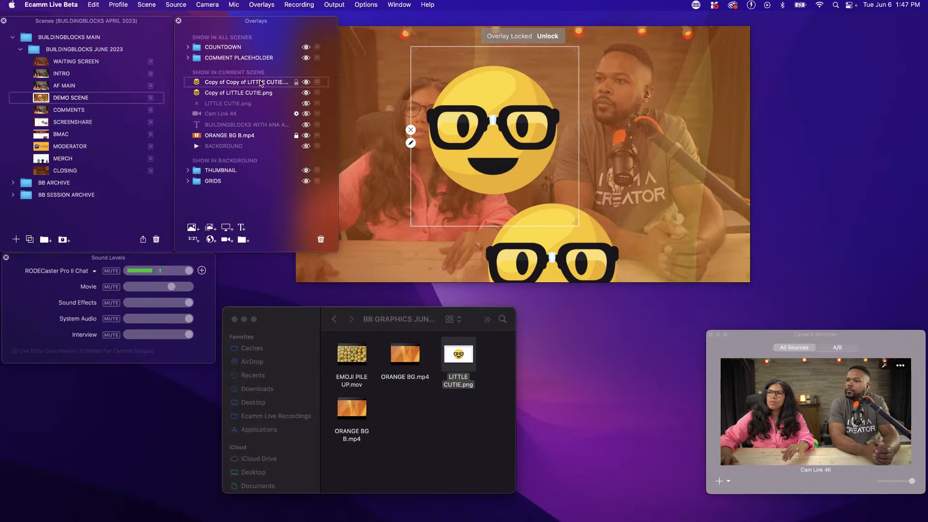
click(307, 82)
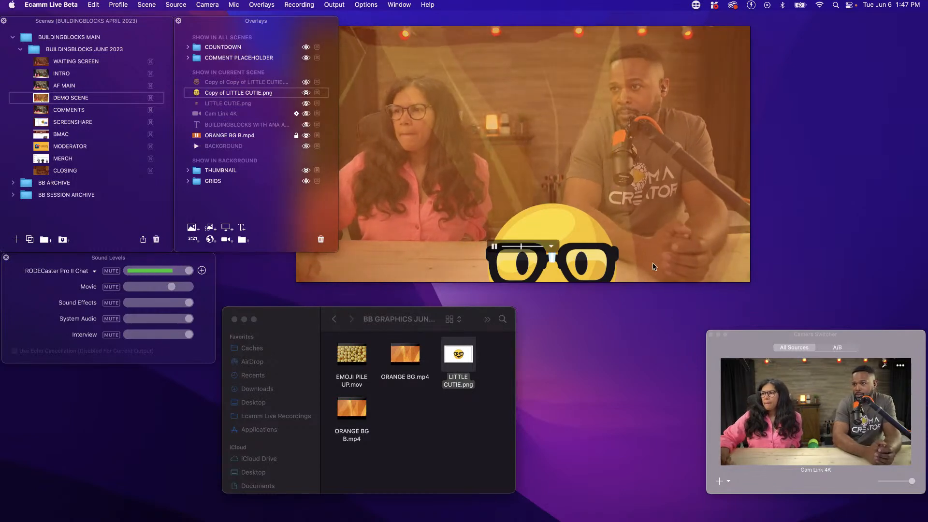
Place the Copy of LITTLE CUTIE.png emoji between the two hosts and move the main preview window clear of the overlays list
mouse_move(590, 266)
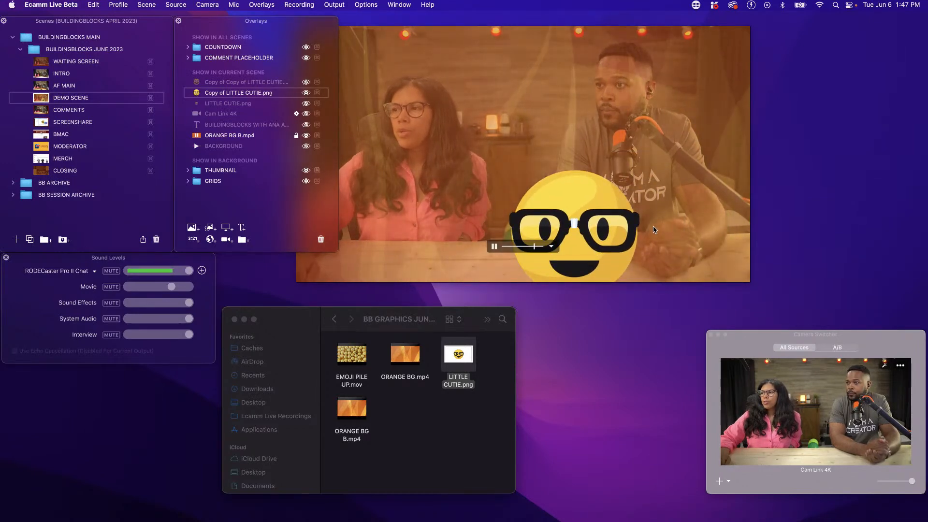
drag(629, 219, 551, 193)
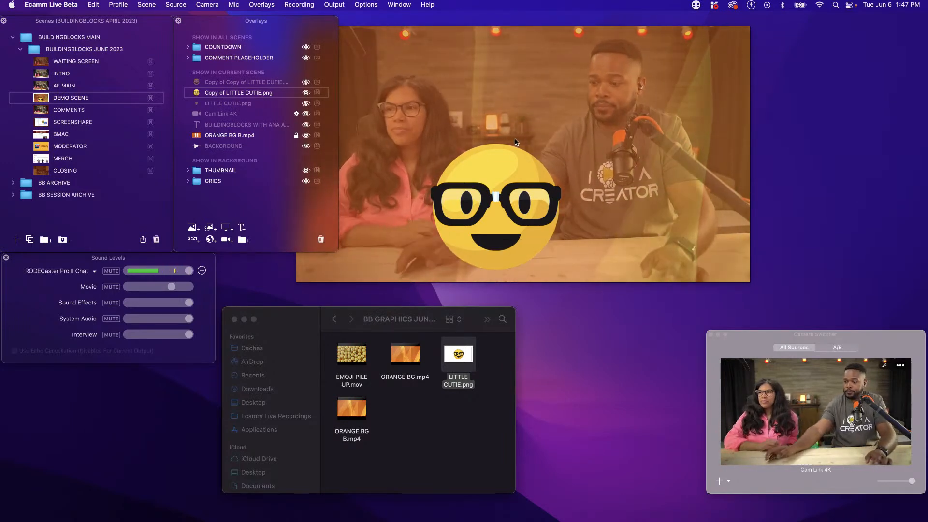
drag(468, 97, 526, 84)
drag(550, 151, 576, 96)
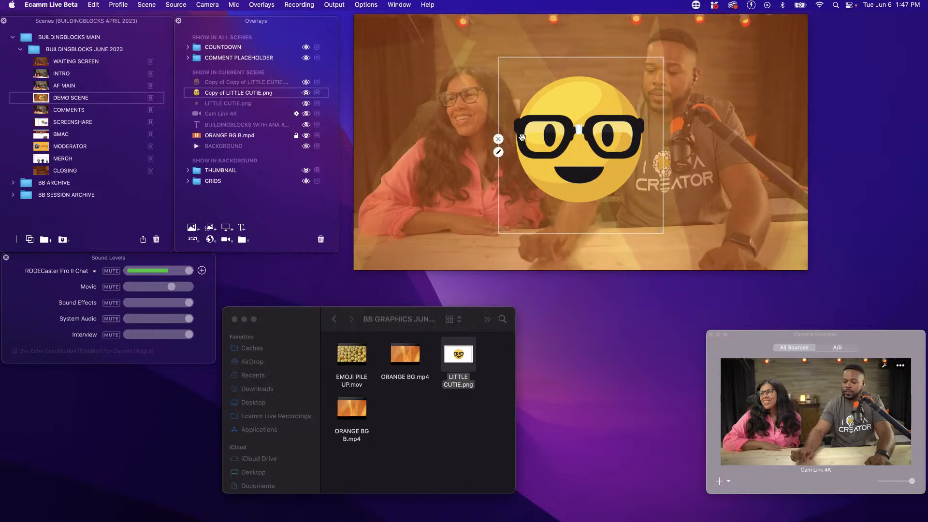
drag(495, 155, 497, 155)
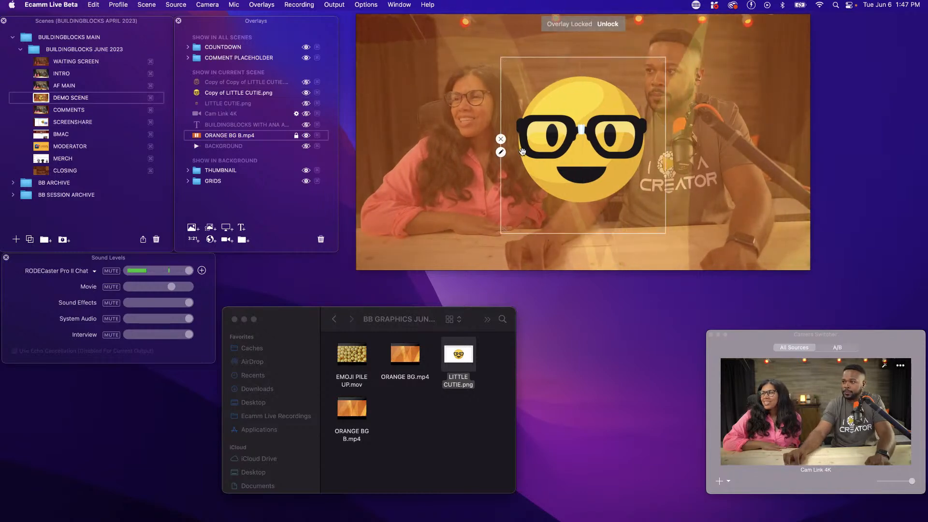
Hide the locked ORANGE BG B.mp4 overlay
click(307, 135)
click(306, 136)
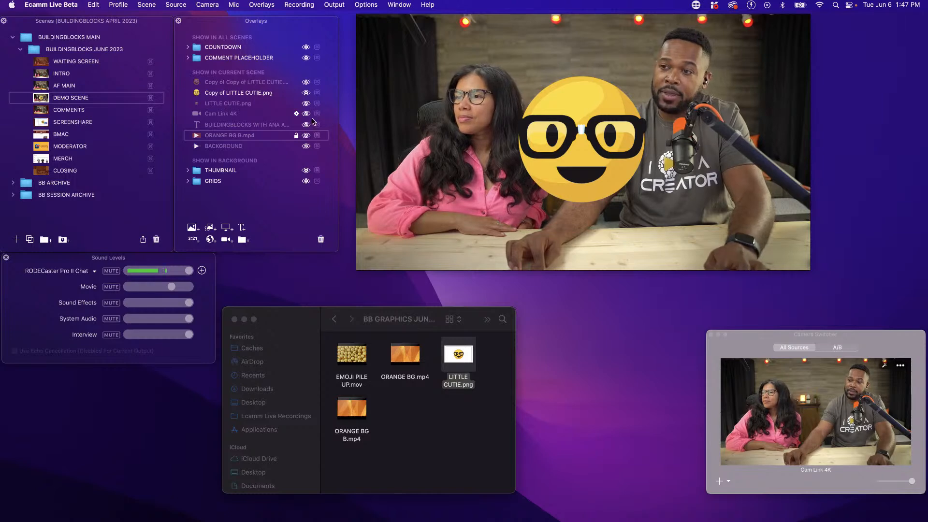
Crop away the right half of the Copy of LITTLE CUTIE.png emoji and place the remaining half against the scene's right edge
click(666, 167)
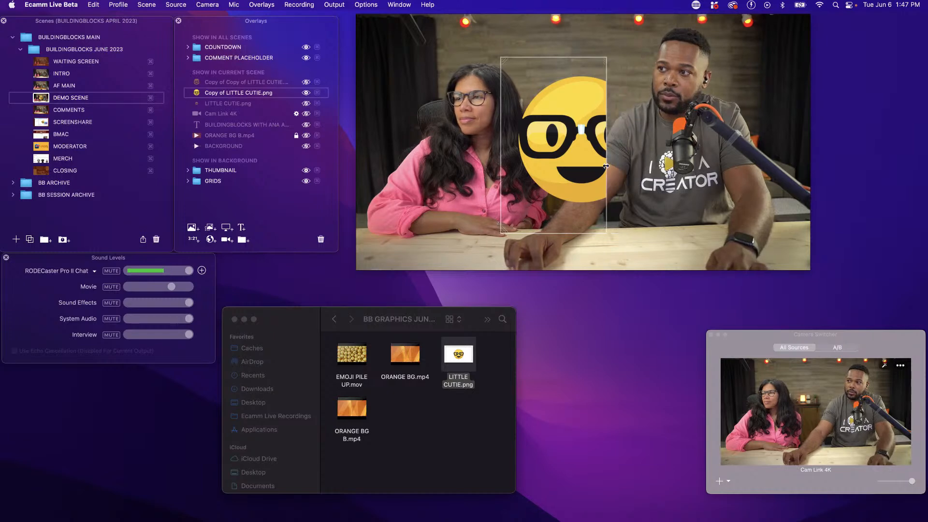
drag(592, 165, 587, 166)
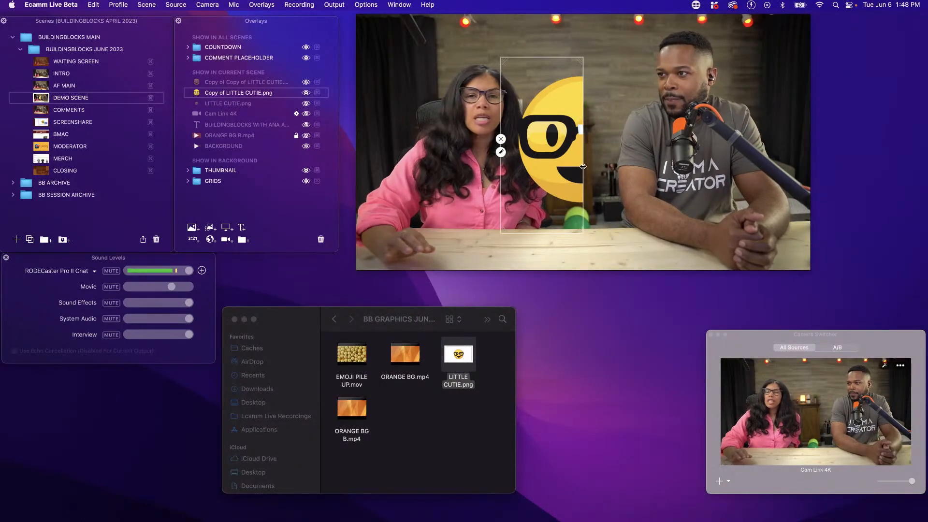
drag(563, 125, 790, 140)
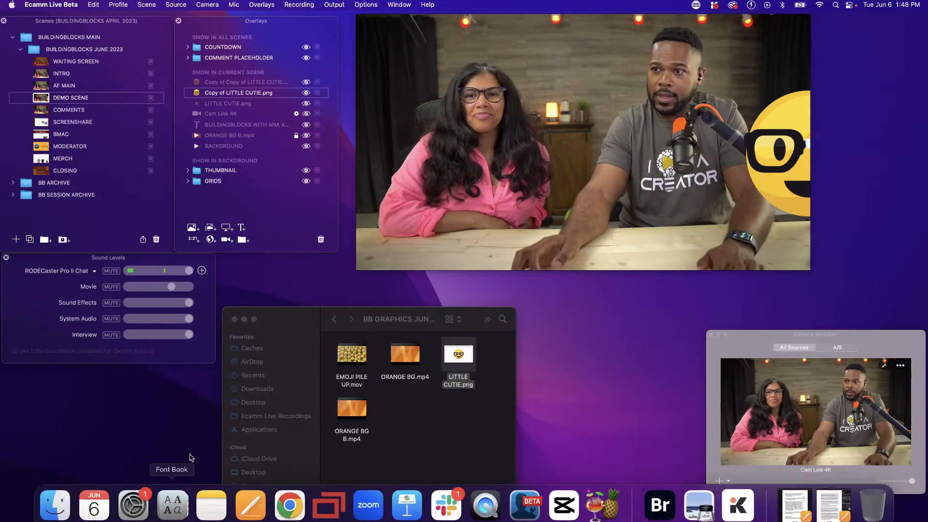
Create a new overlay group in the current scene and name it EMOJI
click(242, 240)
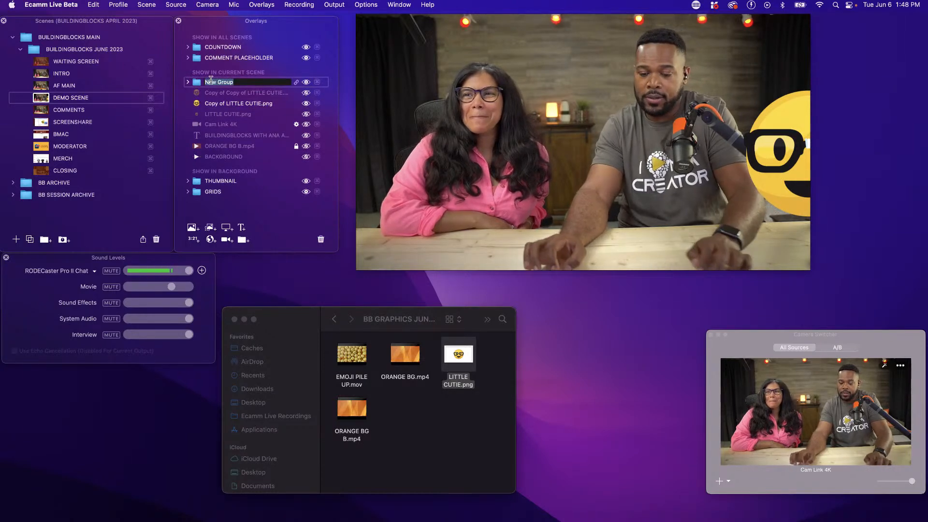
text(EMOK)
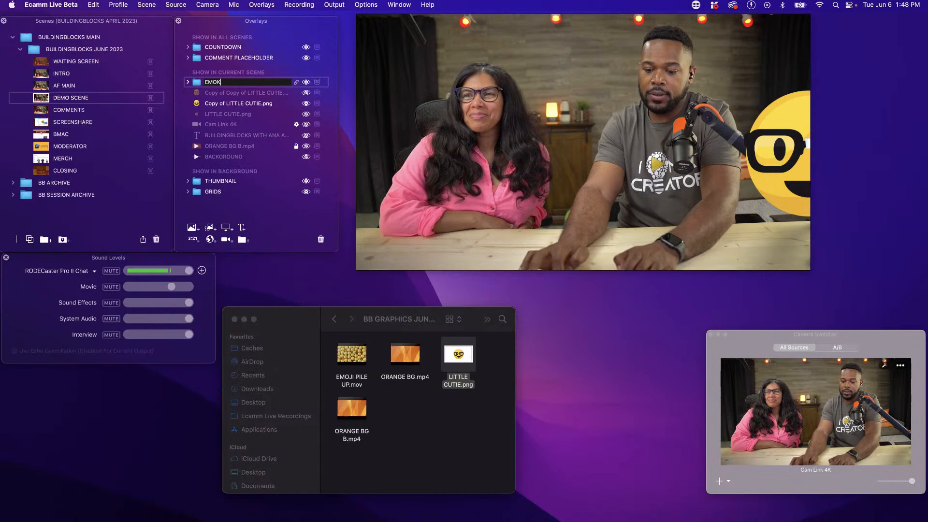
key(BackSpace)
text(JI)
Move LITTLE CUTIE.png and its two copies into the EMOJI overlay group
click(209, 93)
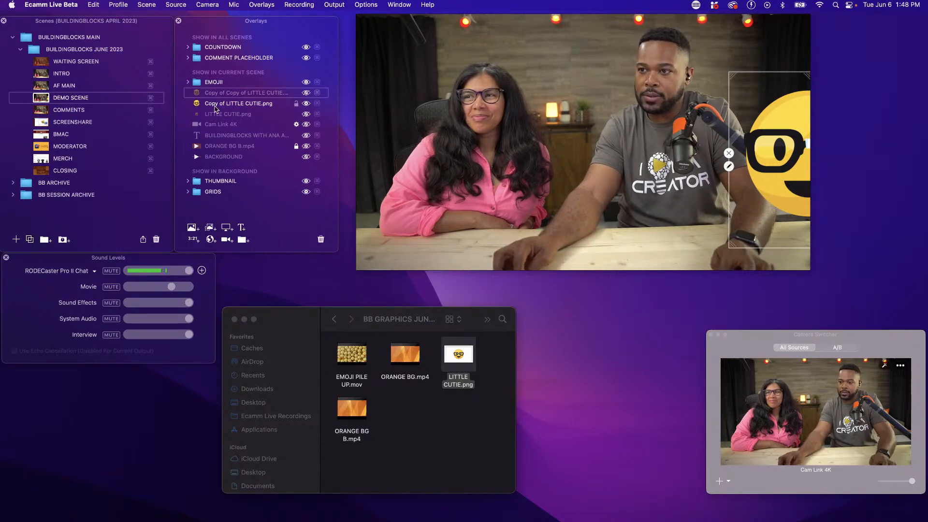
drag(224, 92, 229, 90)
click(189, 85)
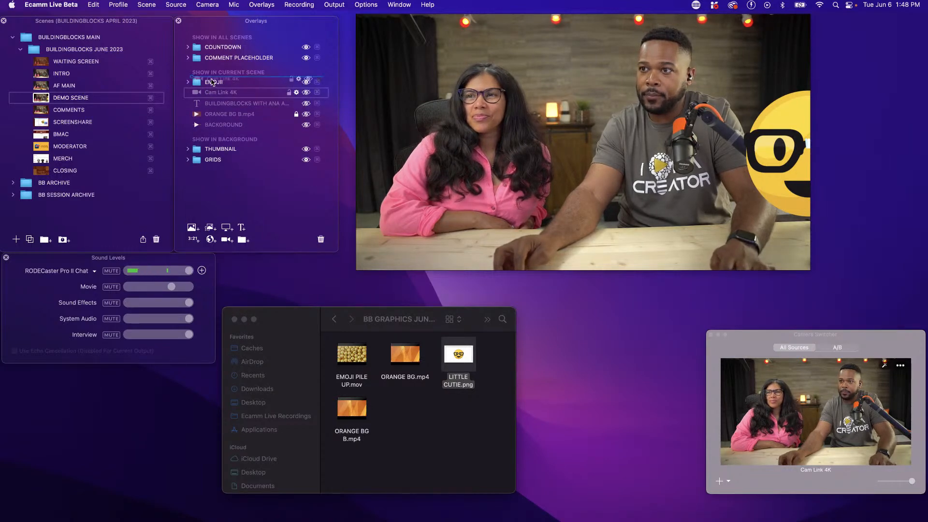
Create two new overlay groups in the current scene, one above and one below EMOJI, and name them CAM and TEXT
click(223, 104)
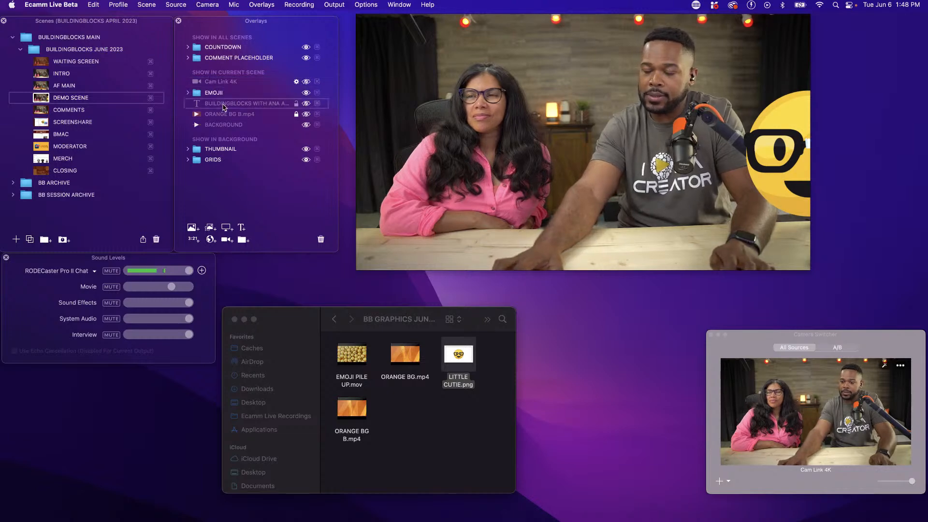
click(243, 240)
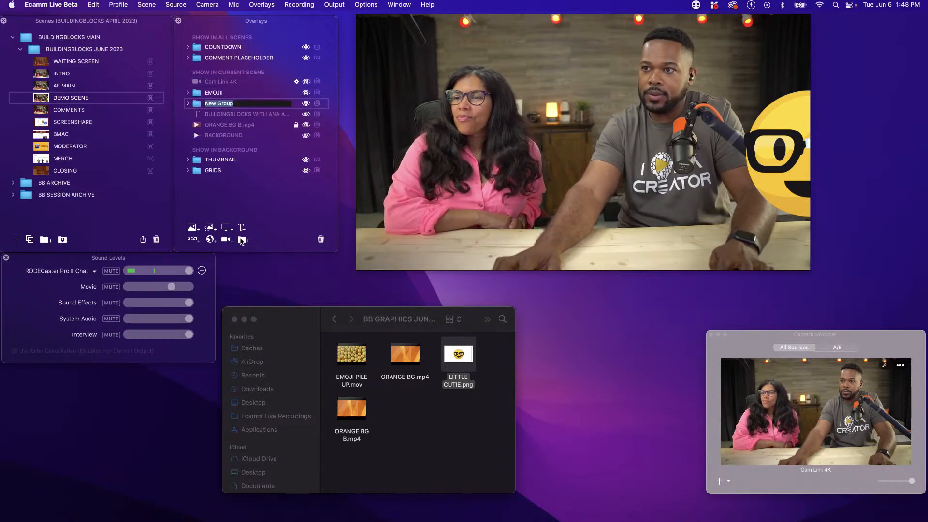
click(243, 240)
key(Return)
drag(215, 115, 208, 91)
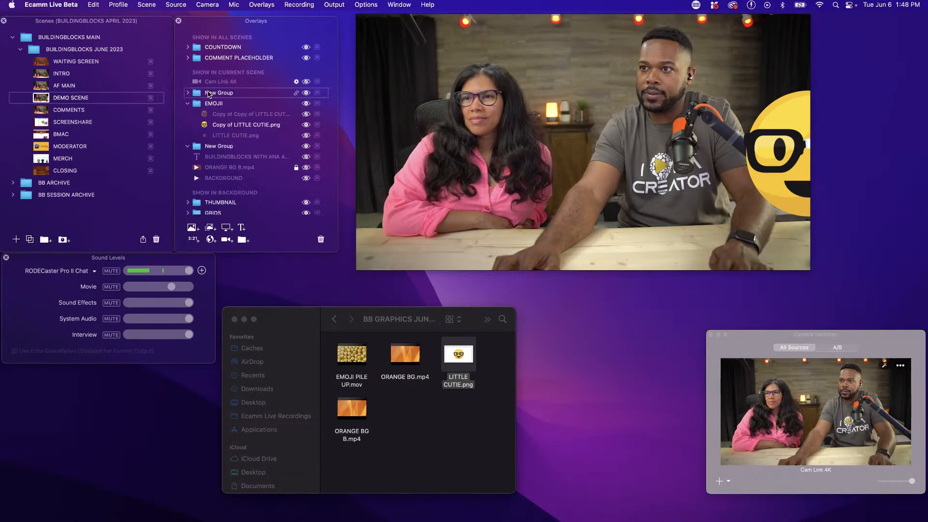
text(CAM)
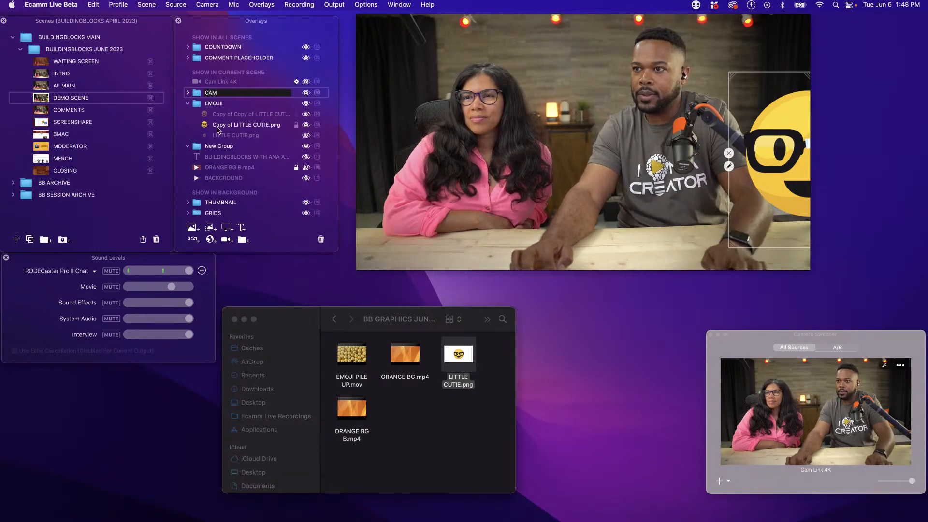
double_click(216, 145)
text(T)
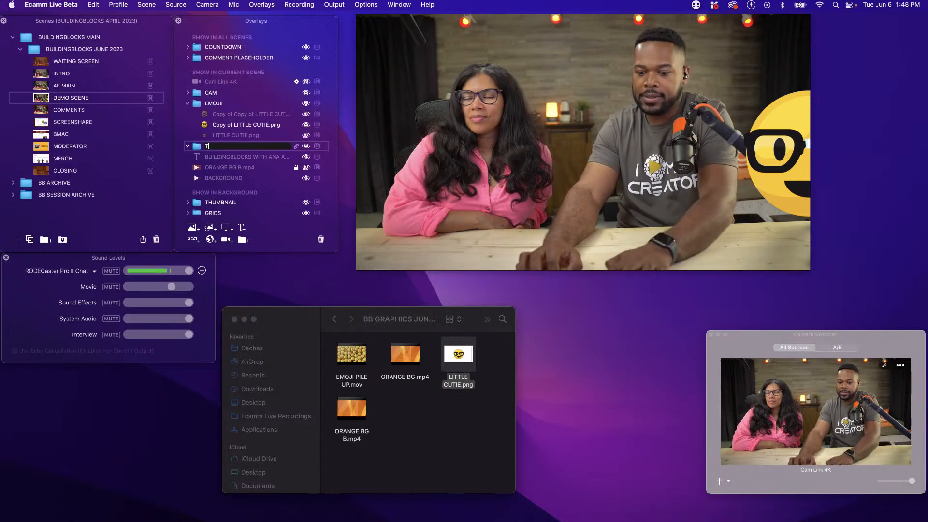
text(EXT)
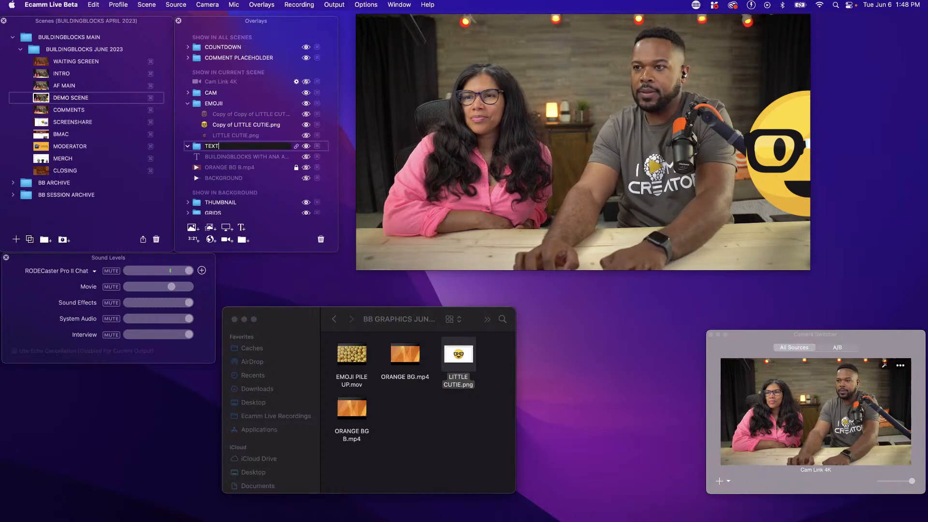
Create another overlay group, place it above CAM outside the TEXT group, and name it BACKGROUND
click(240, 239)
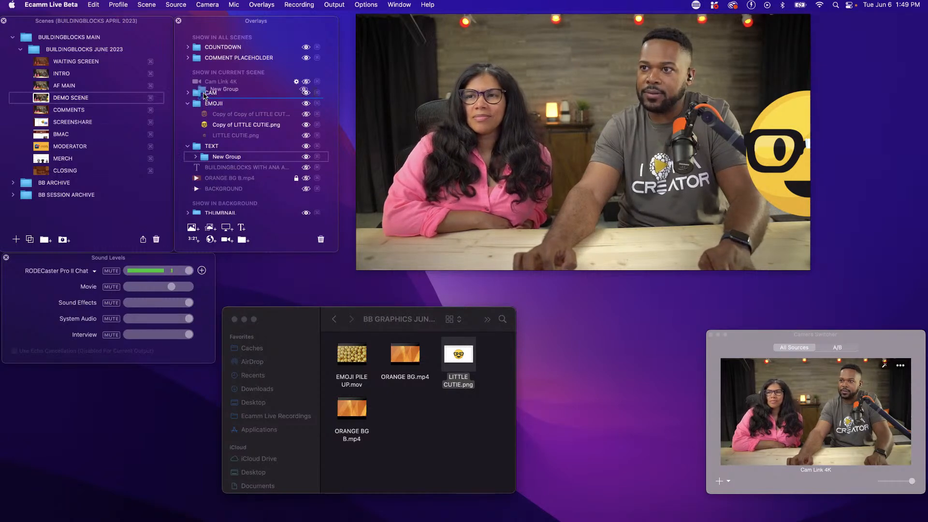
drag(205, 95, 207, 93)
double_click(207, 93)
text(BAC)
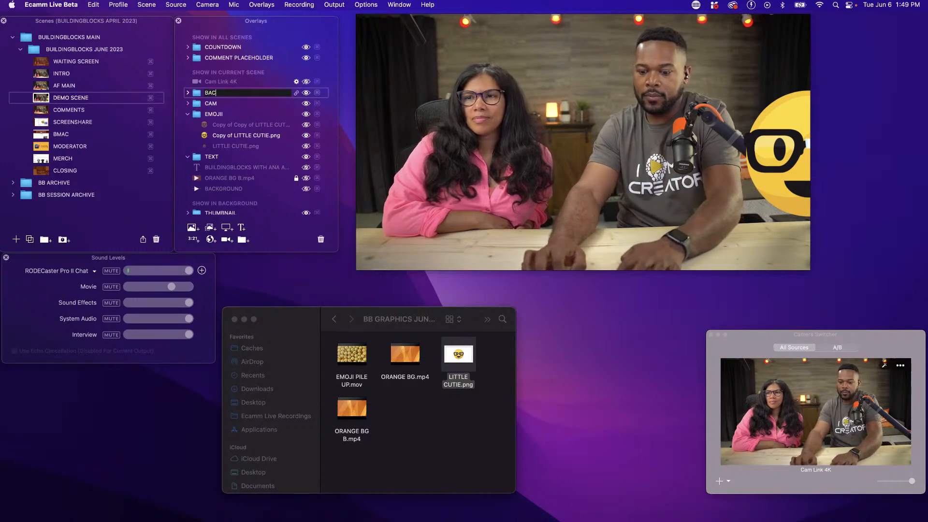
text(KGROUND)
key(Return)
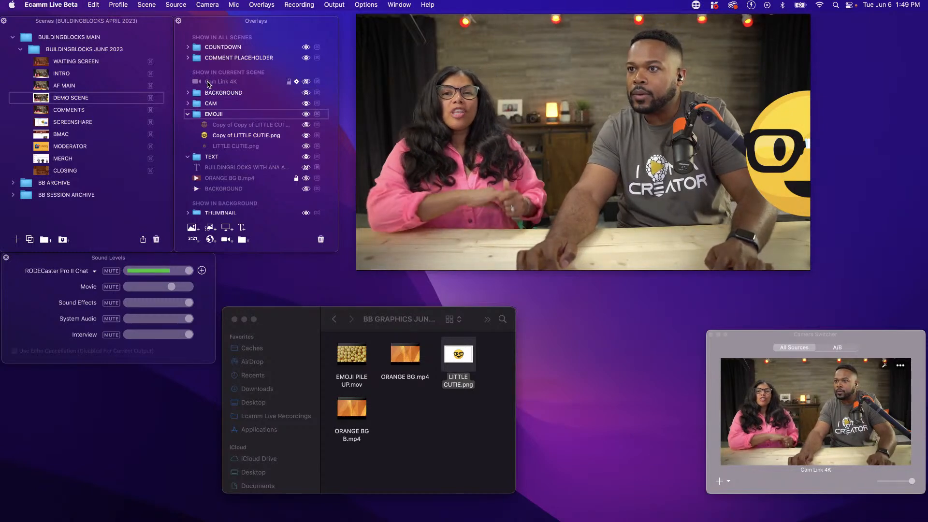
Move the Cam Link 4K overlay into the CAM group and collapse the CAM and EMOJI groups
drag(223, 106, 225, 107)
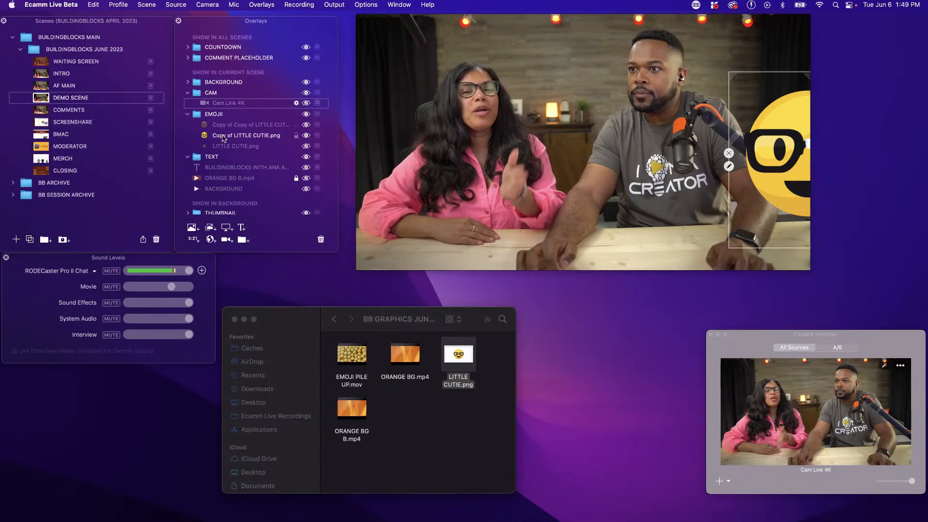
click(189, 90)
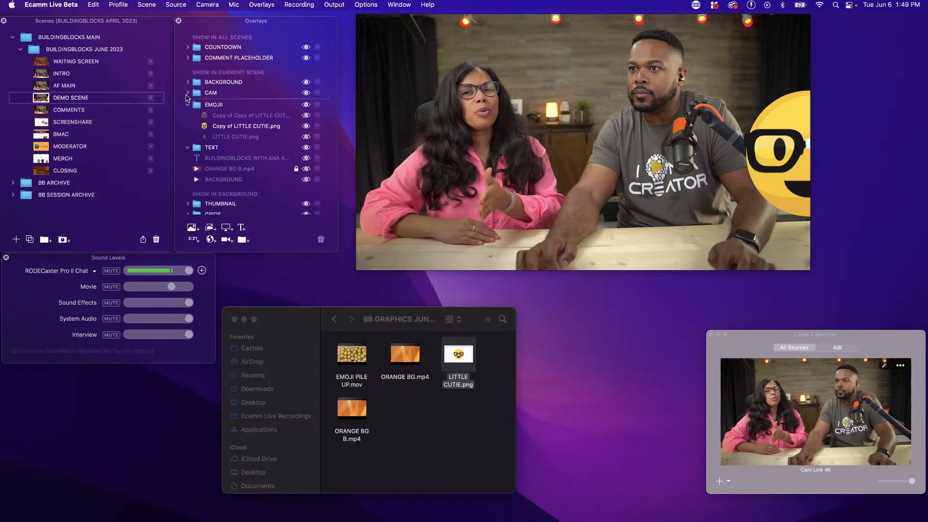
click(189, 91)
click(188, 113)
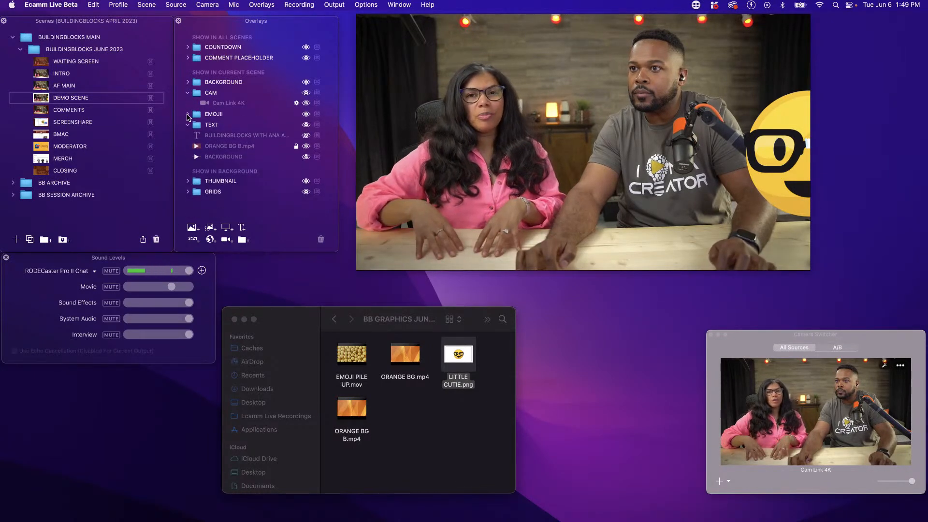
click(188, 93)
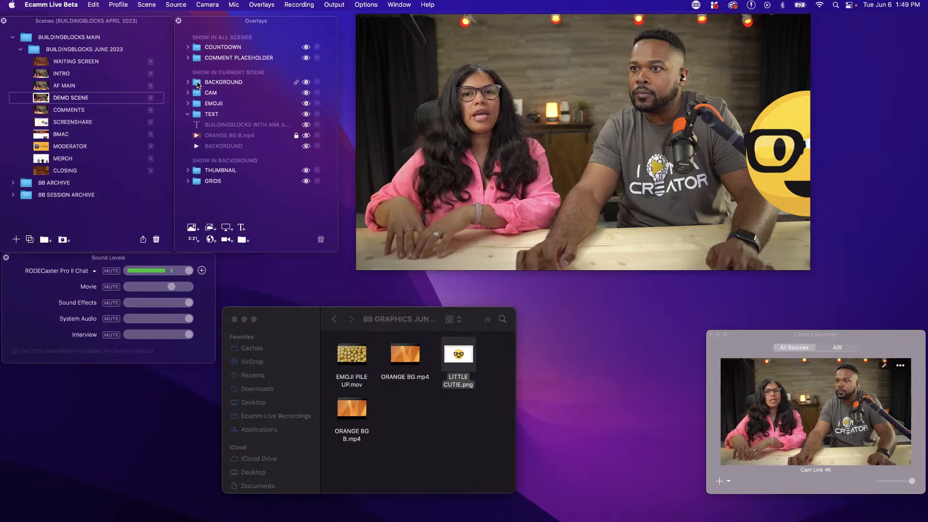
Place the BACKGROUND group below TEXT, file both background videos and the title text in their matching groups, and collapse the groups
drag(191, 153, 224, 143)
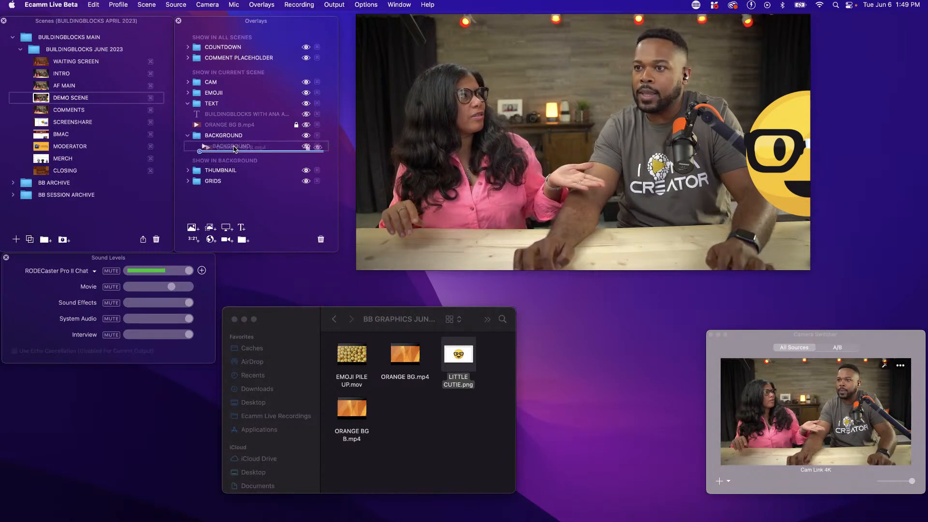
click(189, 126)
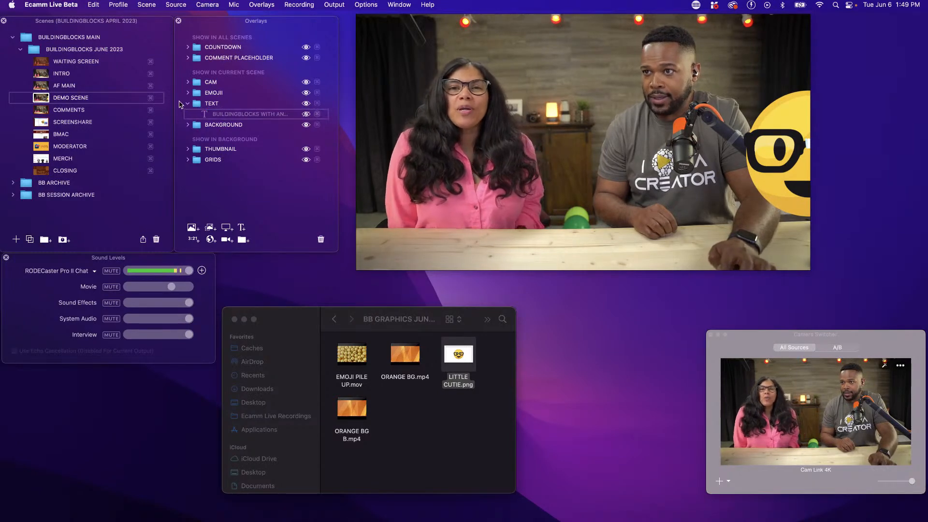
click(188, 104)
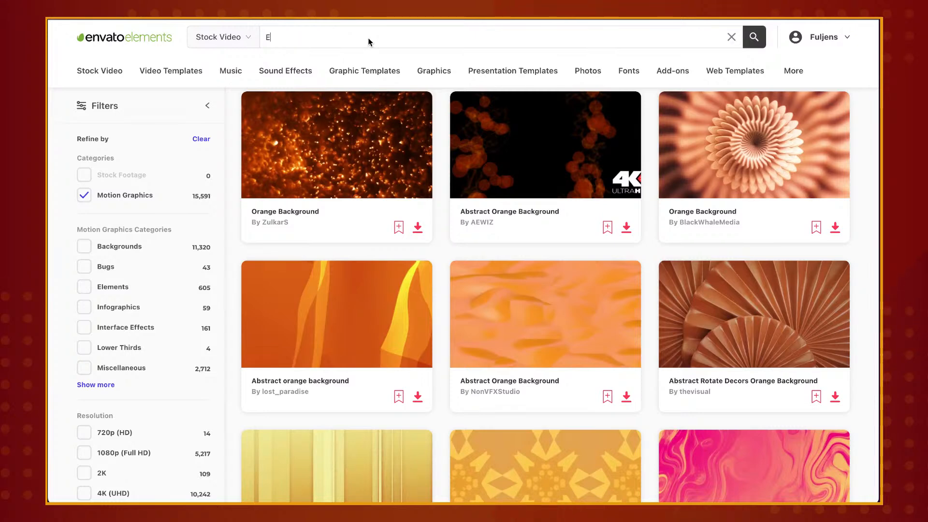
Switch to Envato Elements, search stock video motion graphics for emoji, and browse the clips
text(MO)
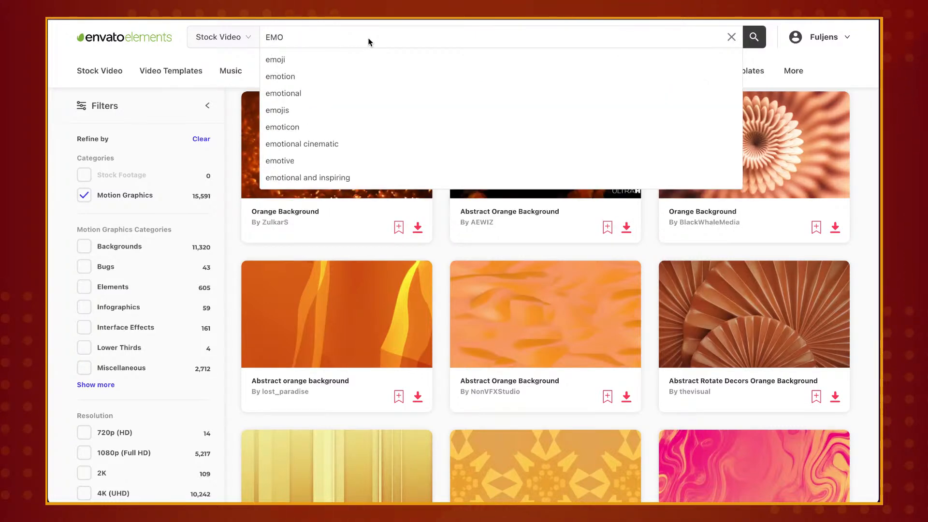
text(I)
key(BackSpace)
text(J)
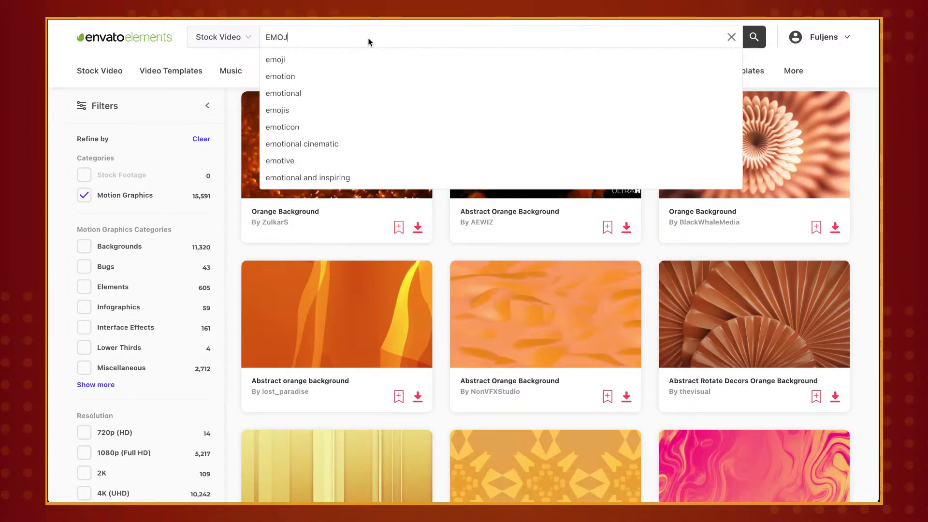
text(O)
key(Return)
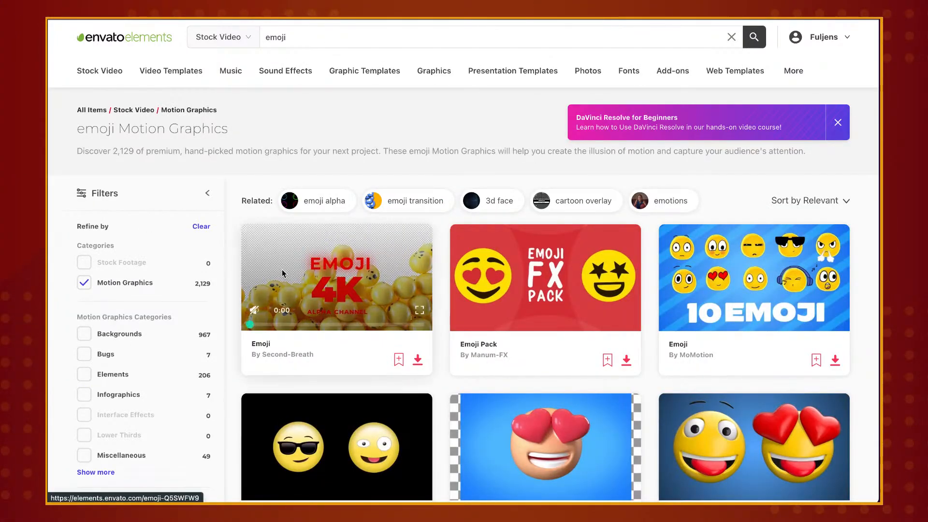
scroll(191, 356, down, 1)
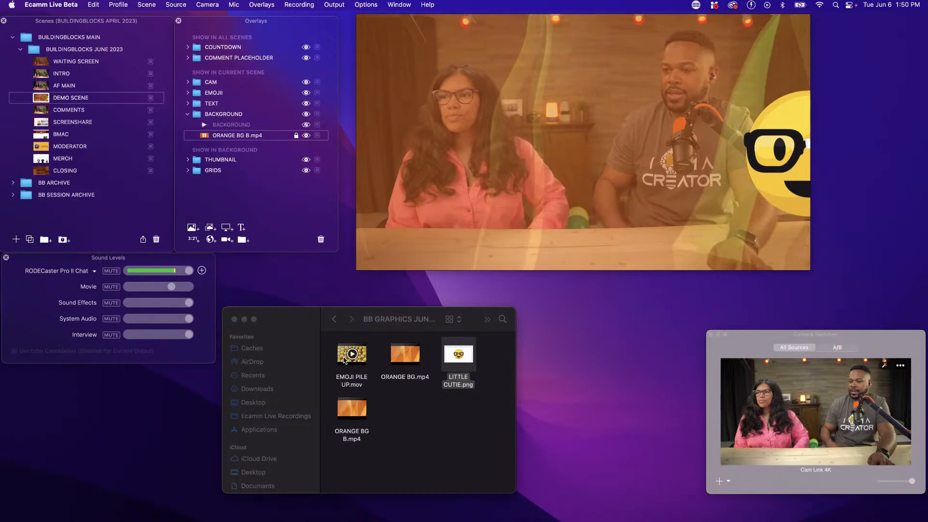
Back in Ecamm Live, add EMOJI PILE UP.mov to the current scene inside the EMOJI group and replay it by toggling its visibility
drag(344, 360, 238, 75)
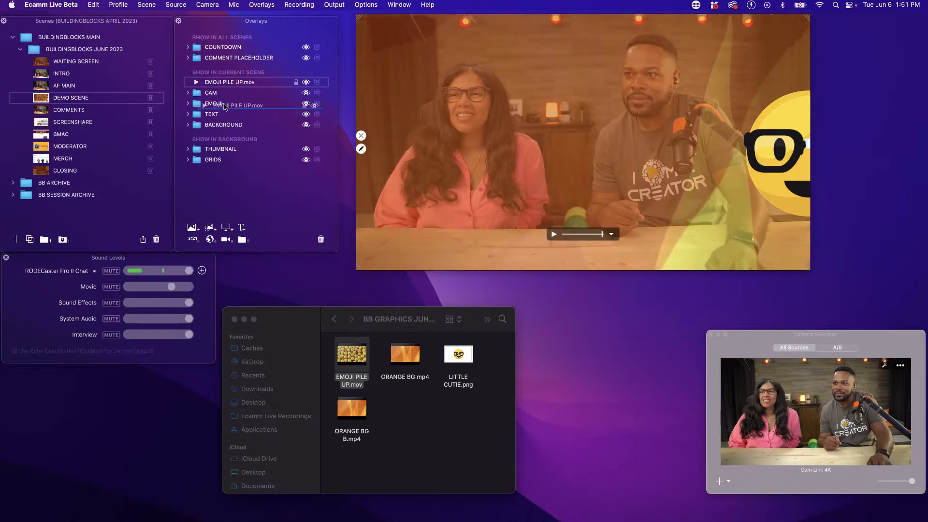
drag(225, 107, 224, 107)
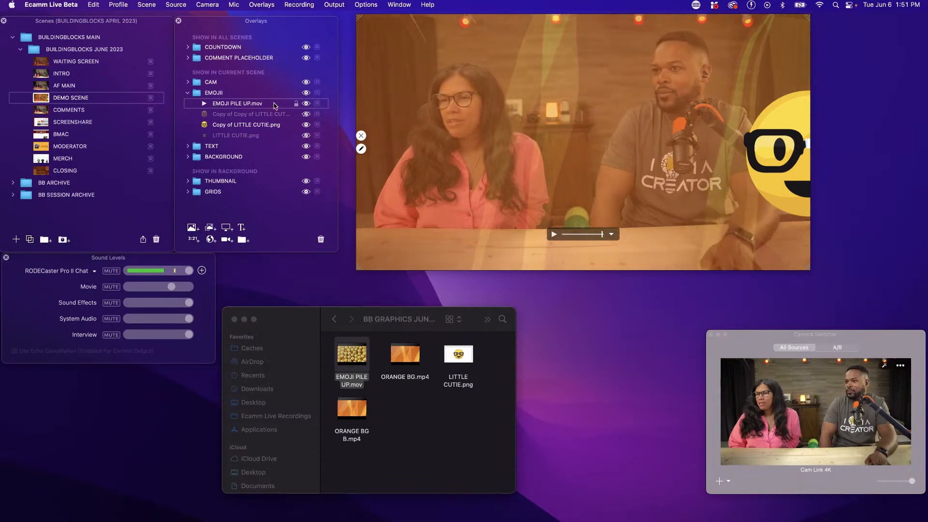
click(305, 104)
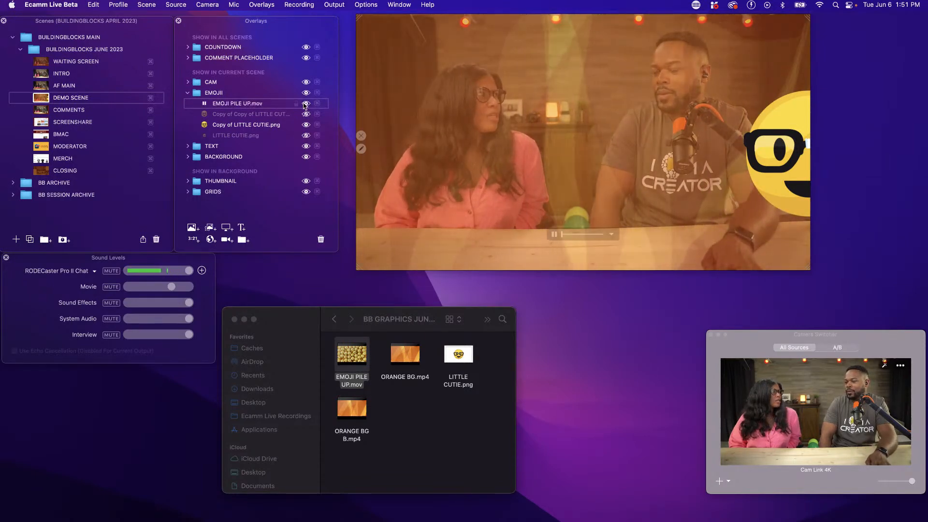
click(305, 104)
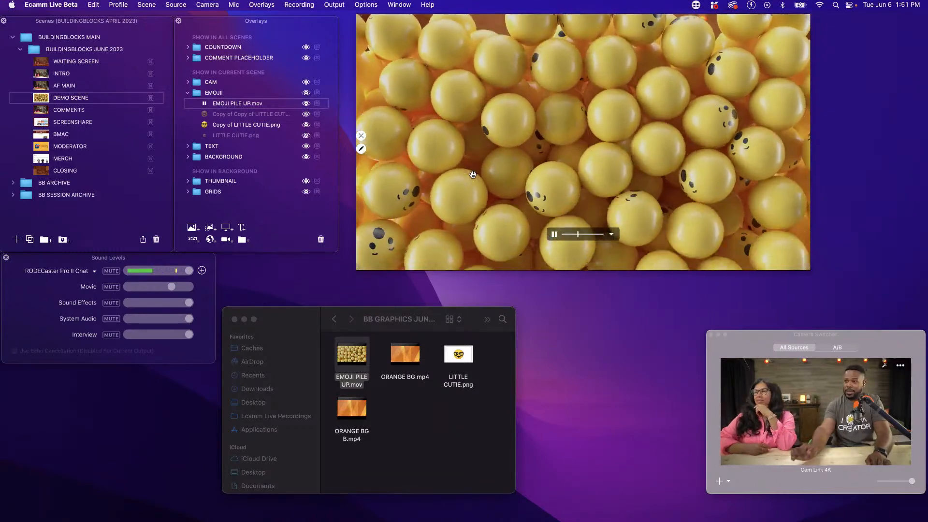
Resize the EMOJI PILE UP.mov overlay and position it so it covers about the right half of the scene
scroll(472, 174, down, 5)
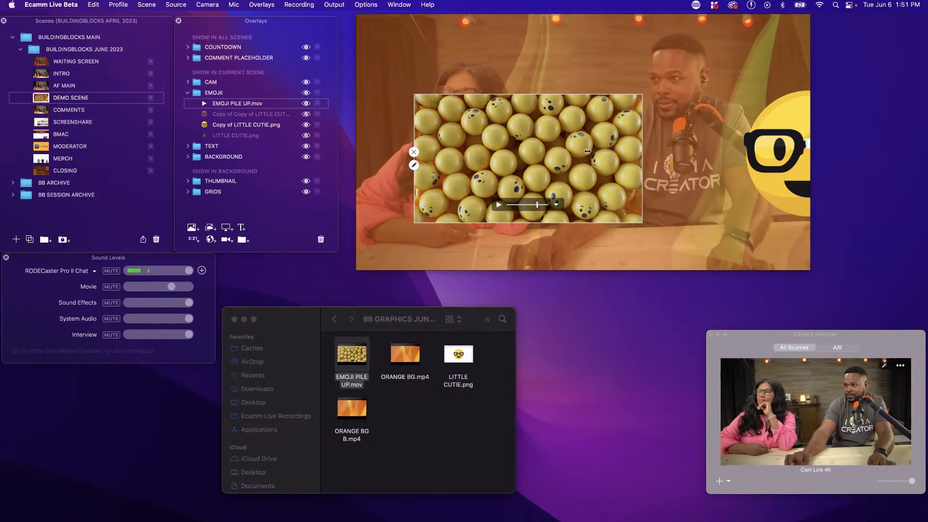
drag(568, 151, 752, 140)
scroll(692, 158, up, 10)
scroll(692, 157, down, 5)
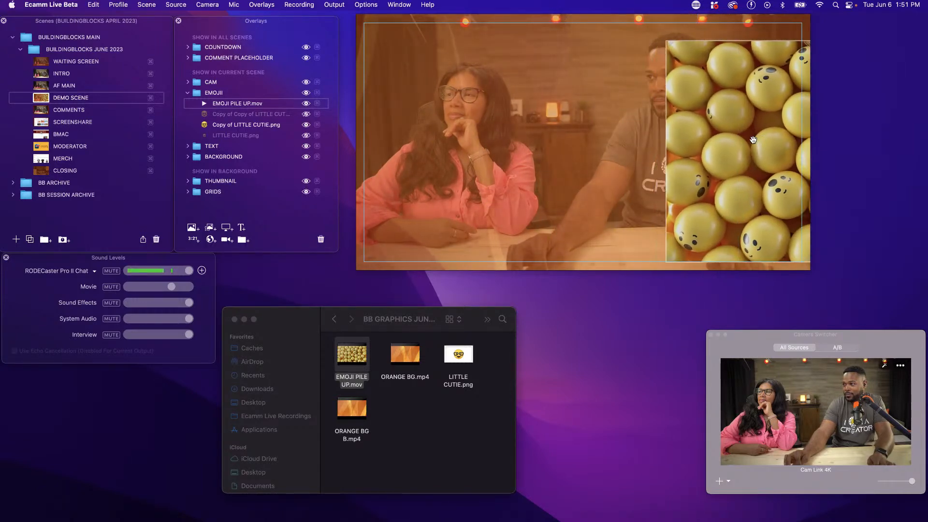
scroll(757, 139, up, 4)
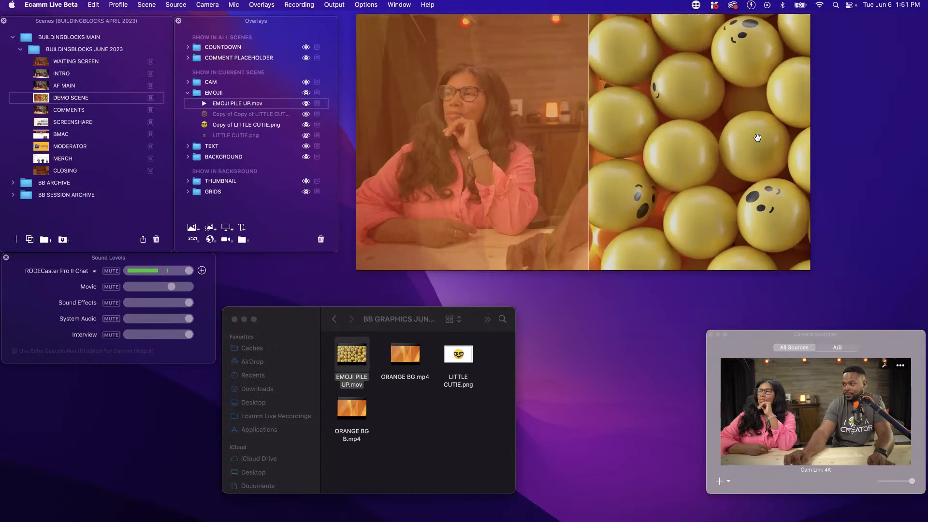
drag(758, 139, 753, 139)
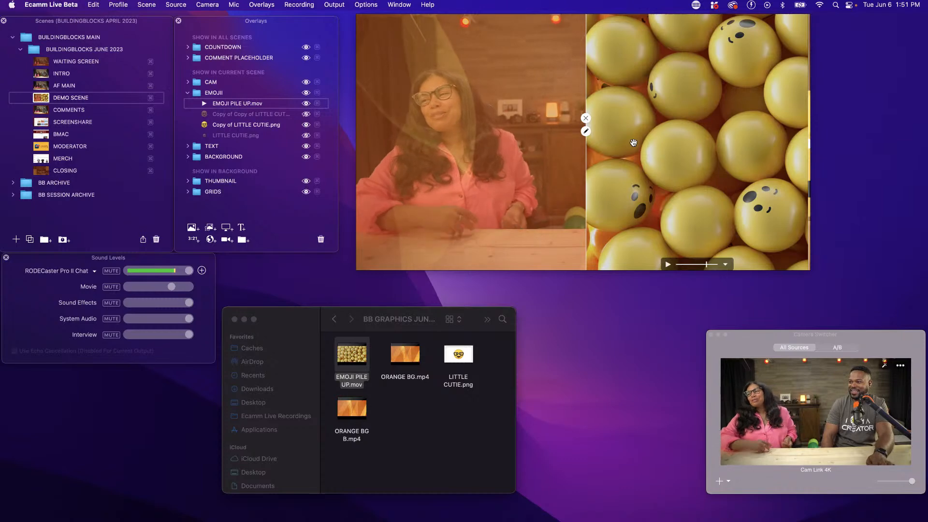
drag(634, 142, 646, 143)
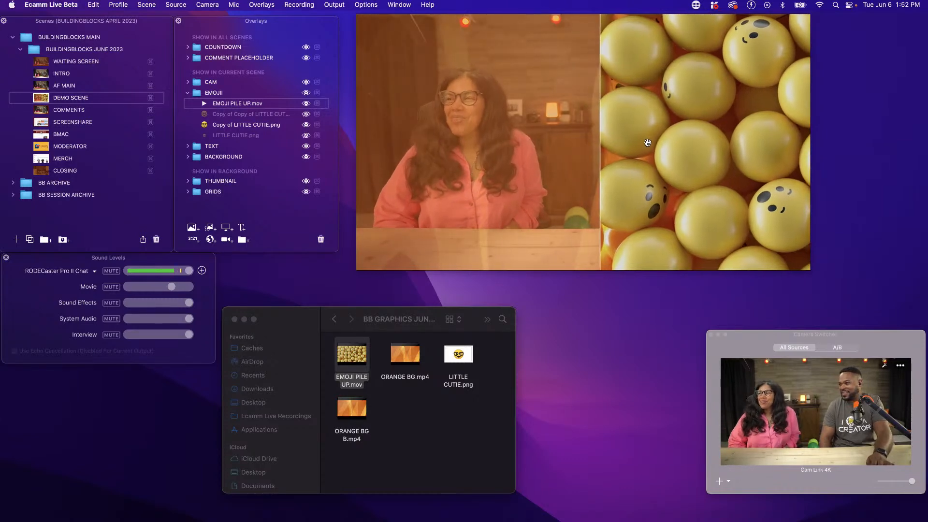
Set the EMOJI PILE UP.mov overlay's transition to Fly In From Right and preview it by hiding and showing the overlay
click(599, 131)
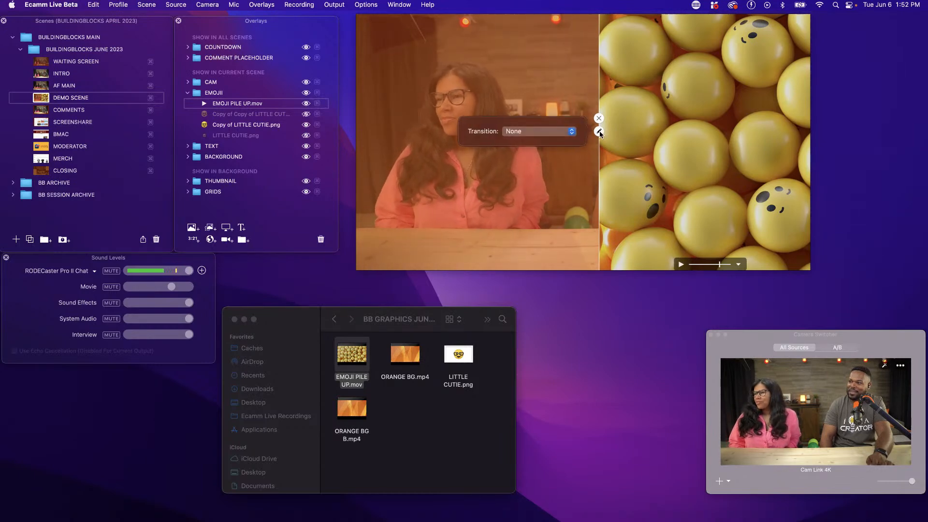
click(532, 138)
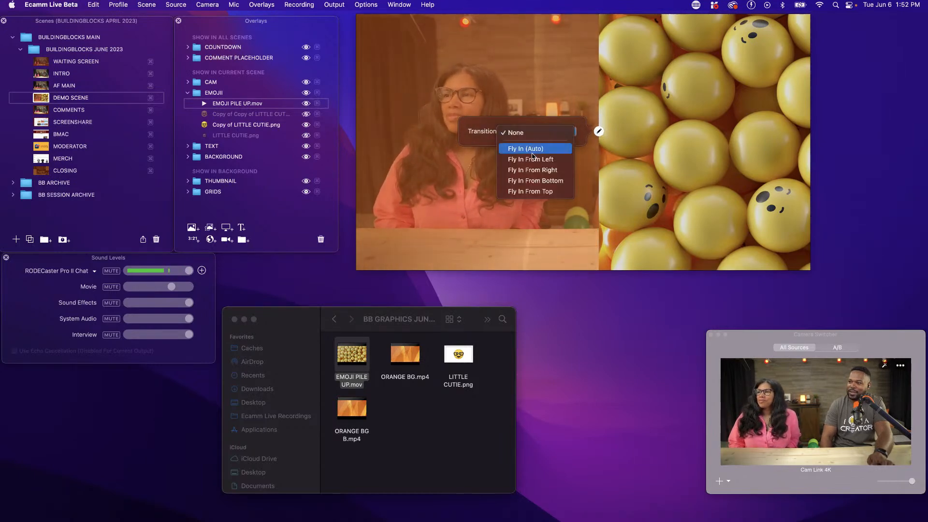
click(537, 169)
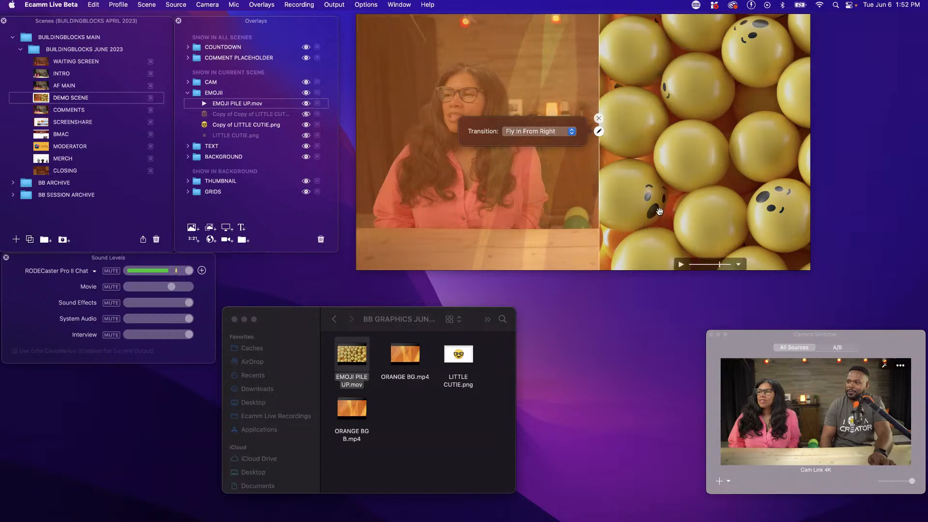
click(306, 104)
click(308, 105)
click(308, 105)
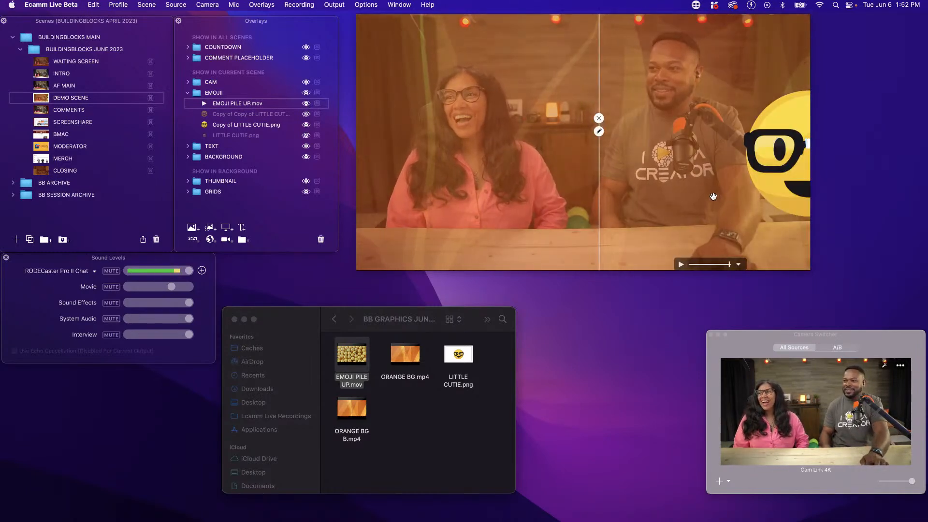
click(522, 155)
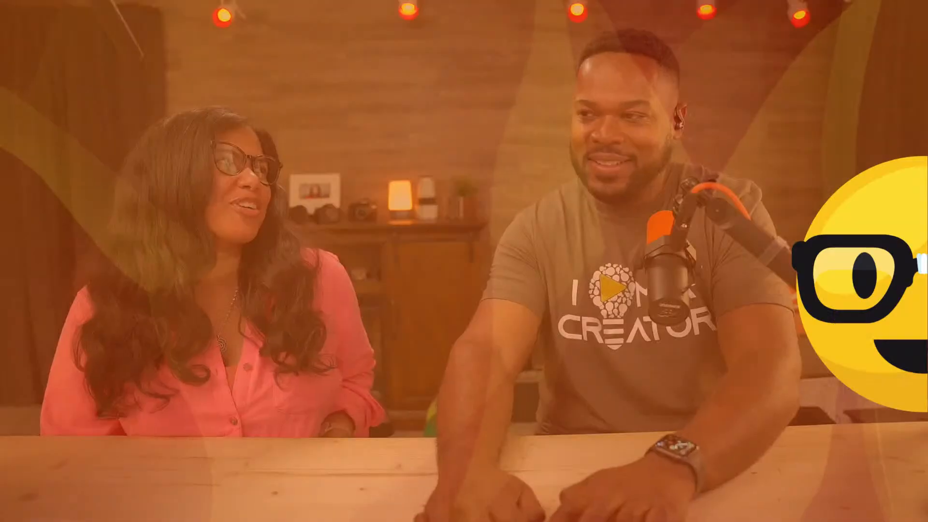
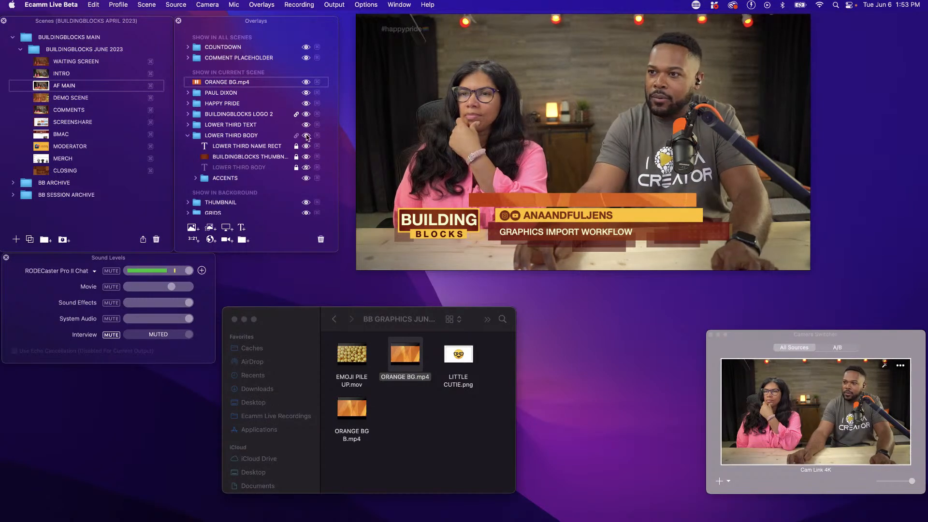
Resize the ORANGE BG.mp4 overlay and position it over the red topic bar of the AF MAIN lower third
mouse_move(507, 203)
drag(508, 202, 535, 231)
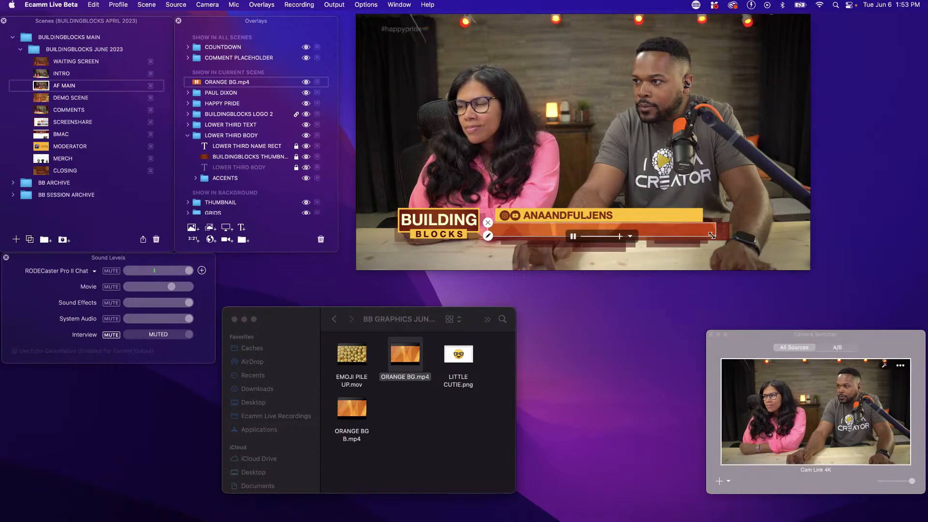
drag(714, 235, 721, 236)
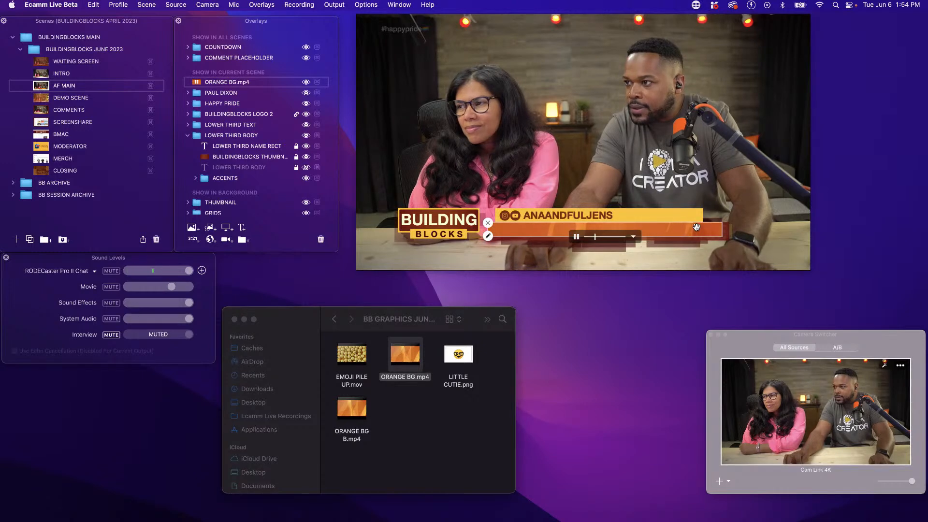
drag(700, 230, 703, 230)
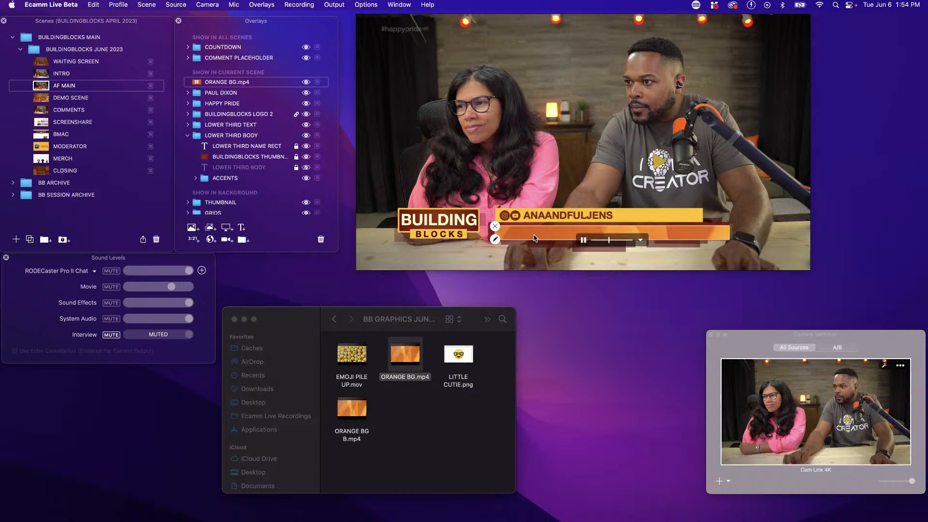
drag(535, 235, 531, 232)
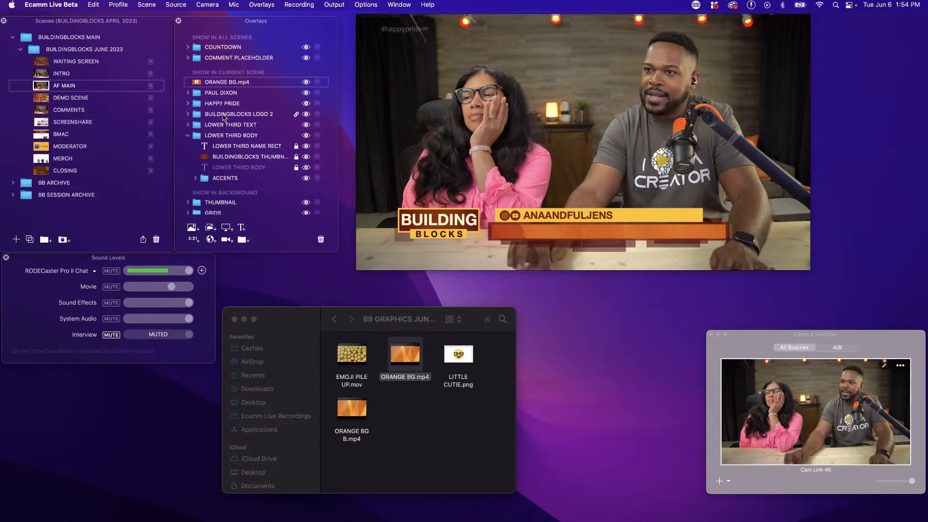
Place ORANGE BG.mp4 under LOWER THIRD NAME RECT in the LOWER THIRD BODY group, refine its fit, and hide the BUILDINGBLOCKS thumbnail overlay below it
drag(225, 86, 232, 151)
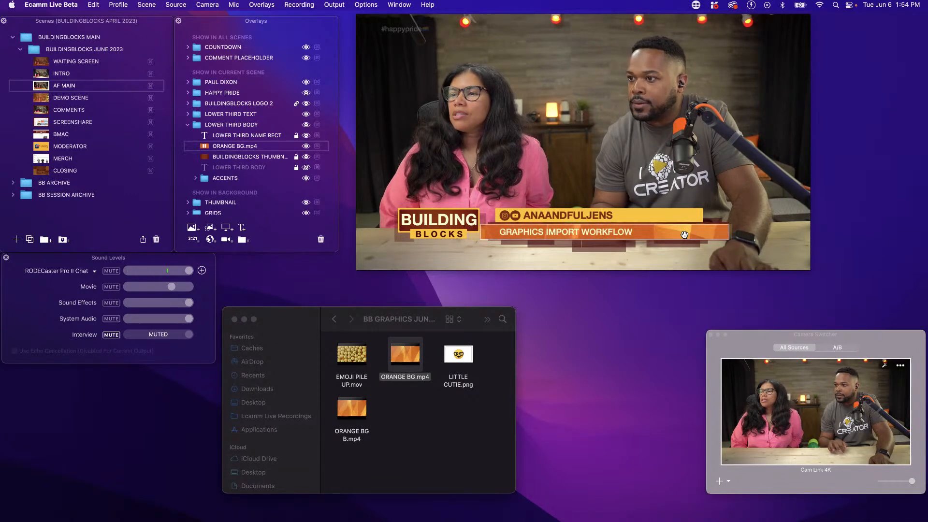
drag(685, 234, 694, 237)
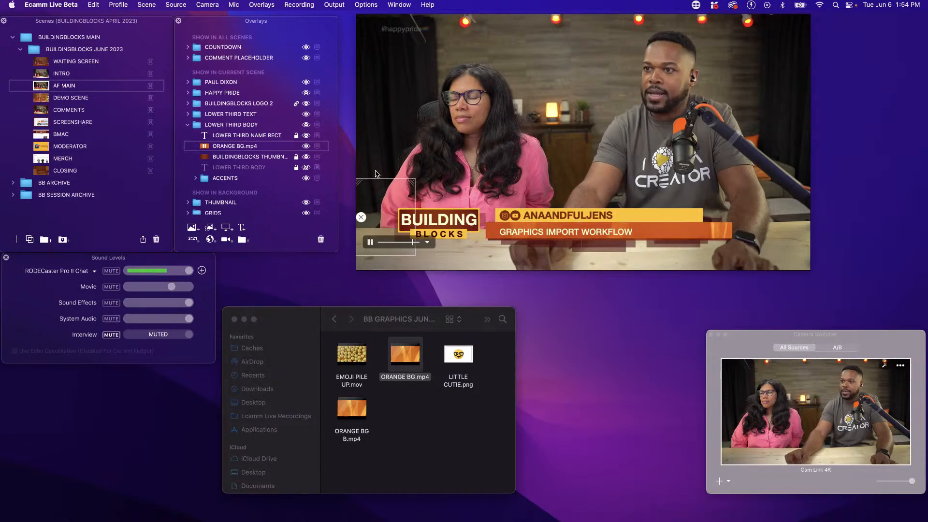
click(306, 157)
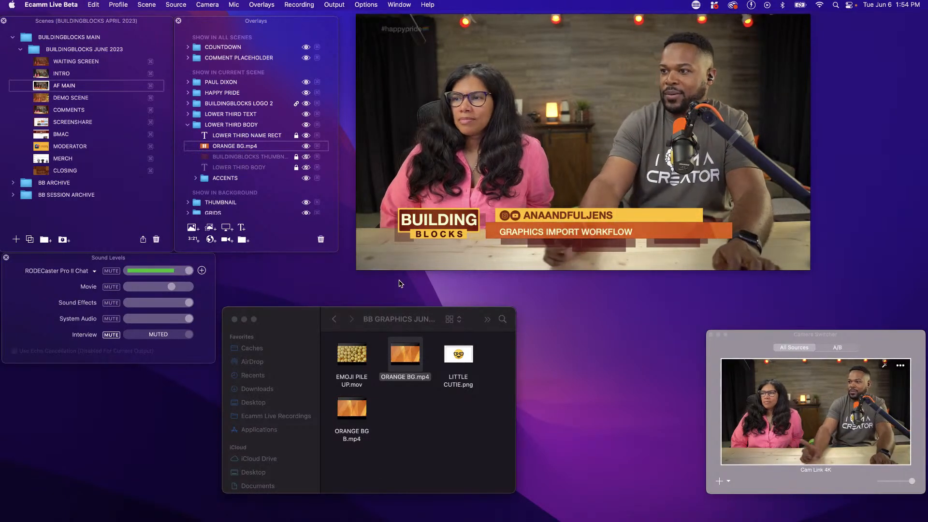
Add EMOJI PILE UP.mov to the current scene, pause it, and fit it over the yellow name bar of the lower third
mouse_move(355, 355)
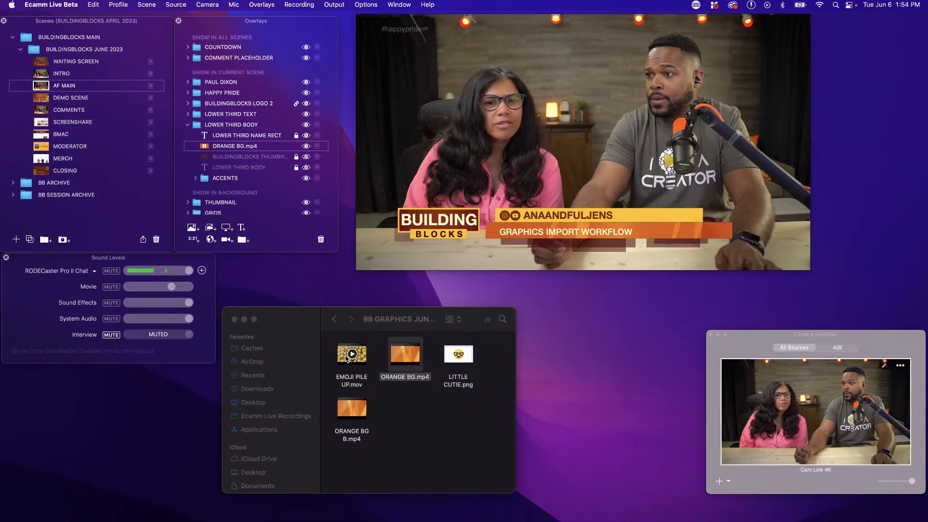
drag(346, 358, 269, 97)
scroll(527, 165, down, 10)
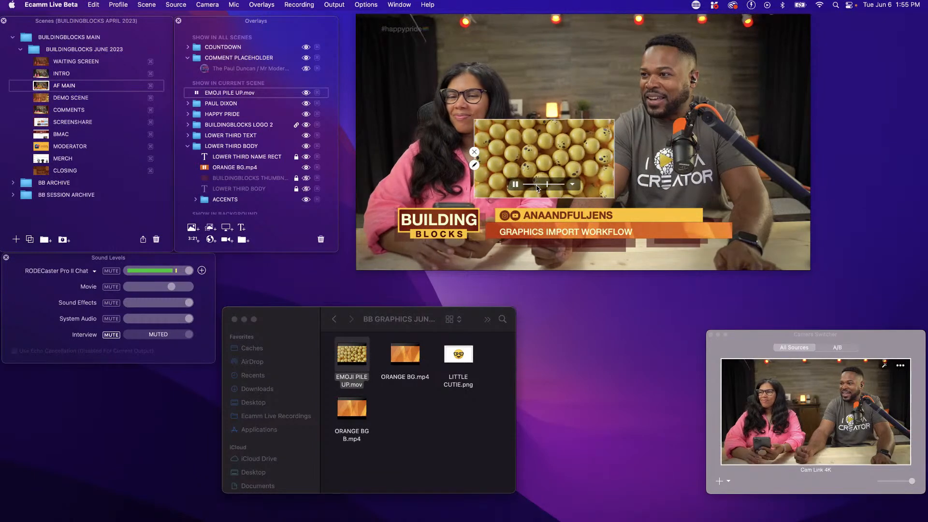
click(516, 185)
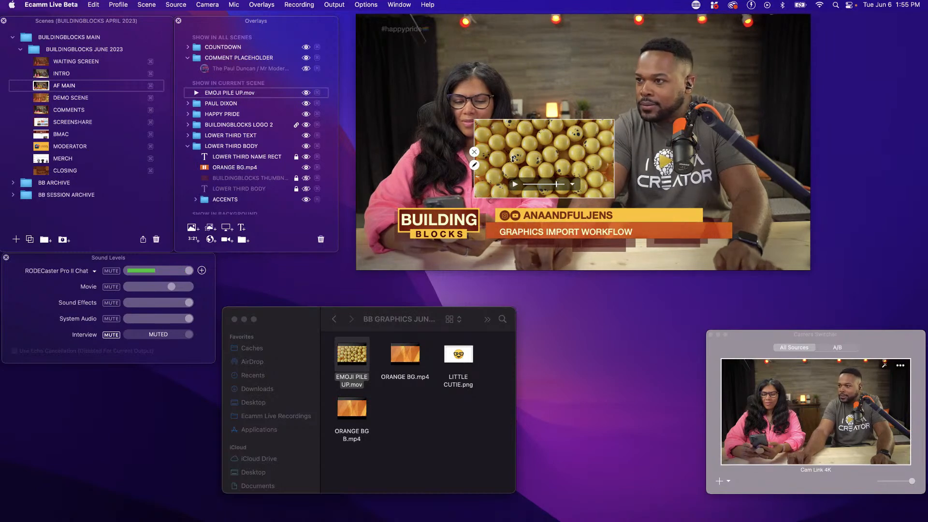
drag(513, 164, 513, 166)
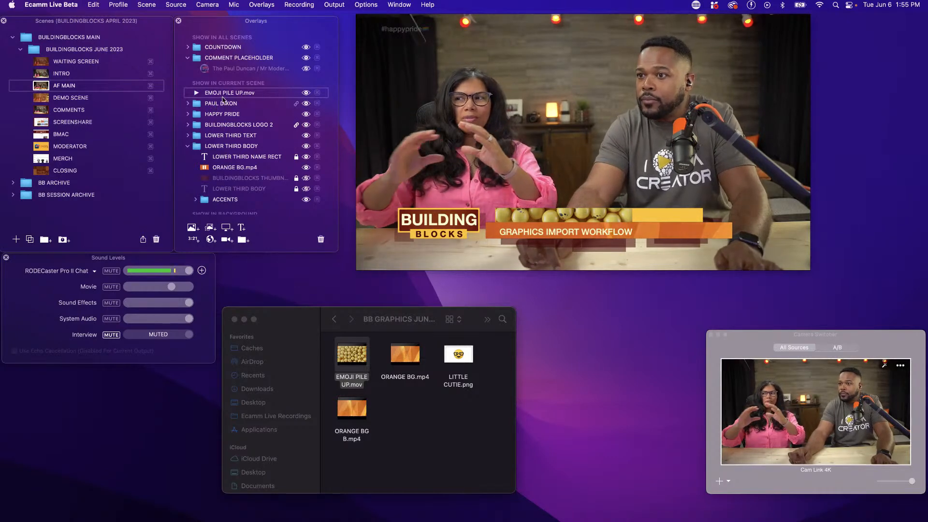
Place EMOJI PILE UP.mov first in the LOWER THIRD BODY group and reload AF MAIN by switching to COMMENTS and back
drag(226, 95, 245, 151)
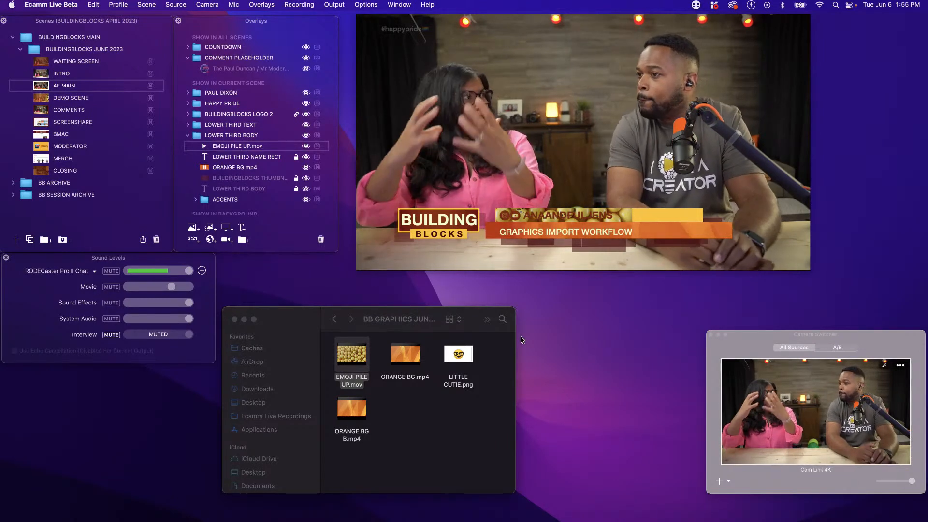
mouse_move(618, 216)
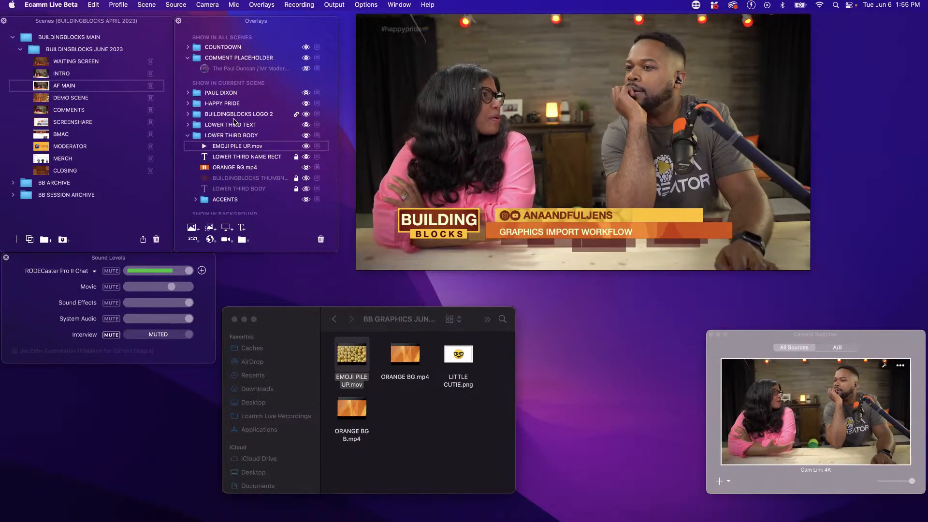
click(42, 110)
click(41, 87)
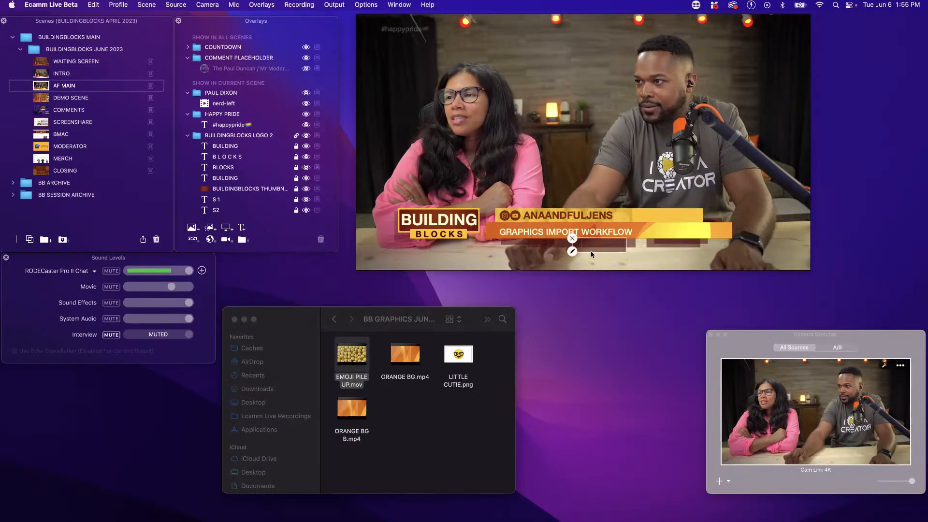
Move the EMOJI PILE UP.mov overlay up off the yellow name bar and hide it
click(618, 215)
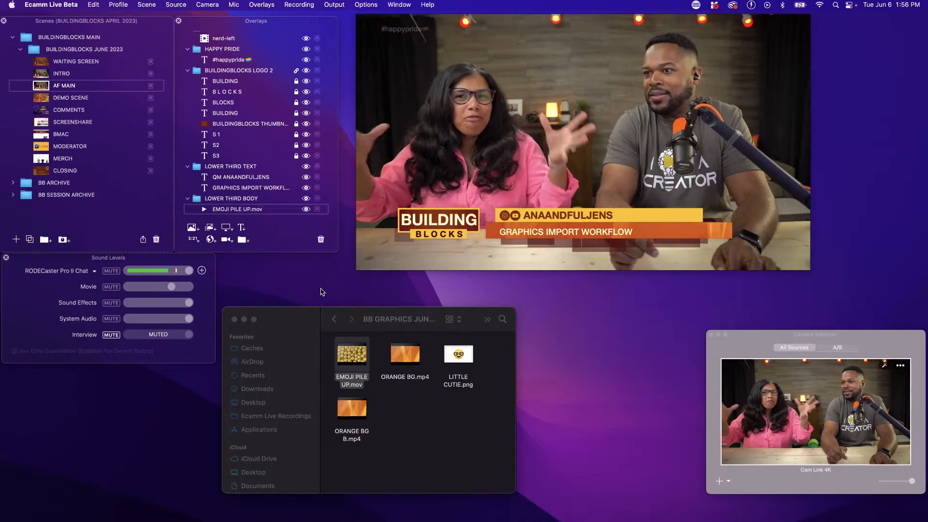
mouse_move(625, 216)
drag(626, 217, 599, 178)
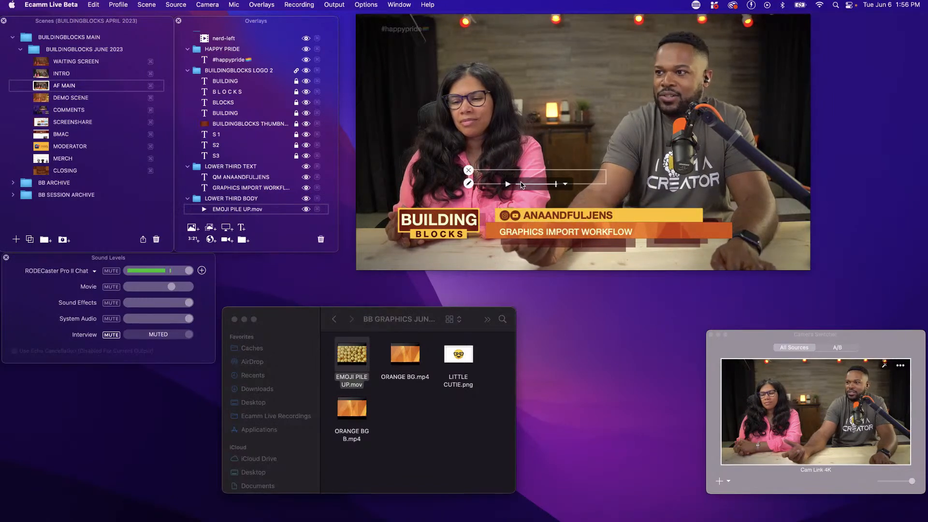
click(469, 171)
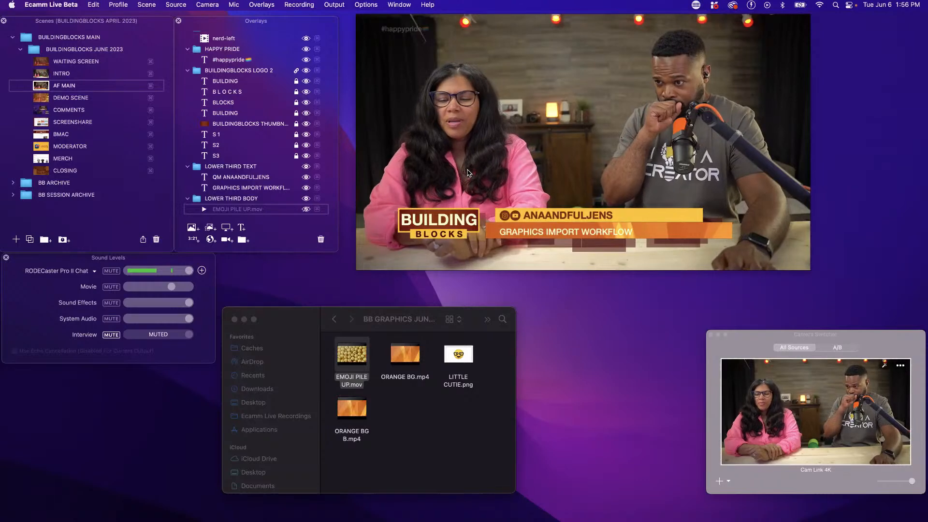
Collapse all the expanded overlay groups shown in the current scene, from LOWER THIRD TEXT and LOWER THIRD BODY to HAPPY PRIDE
click(188, 167)
click(188, 177)
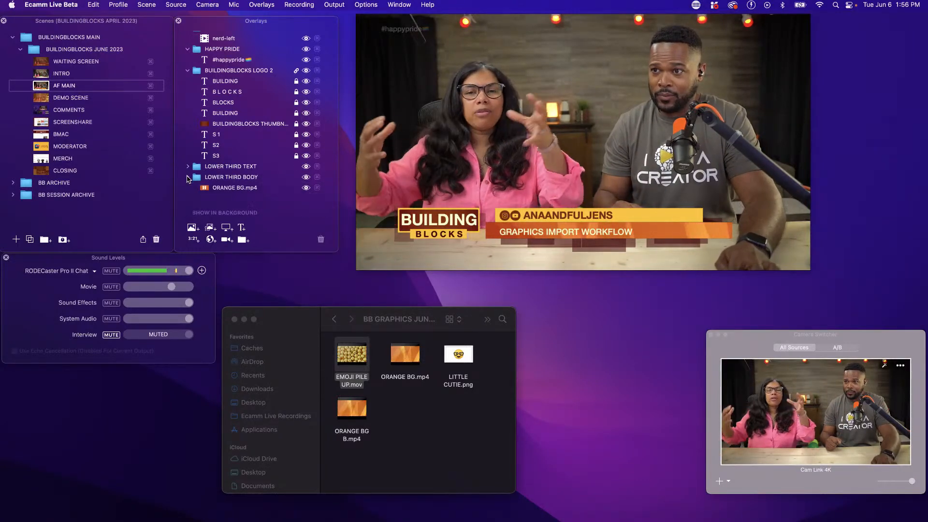
click(187, 71)
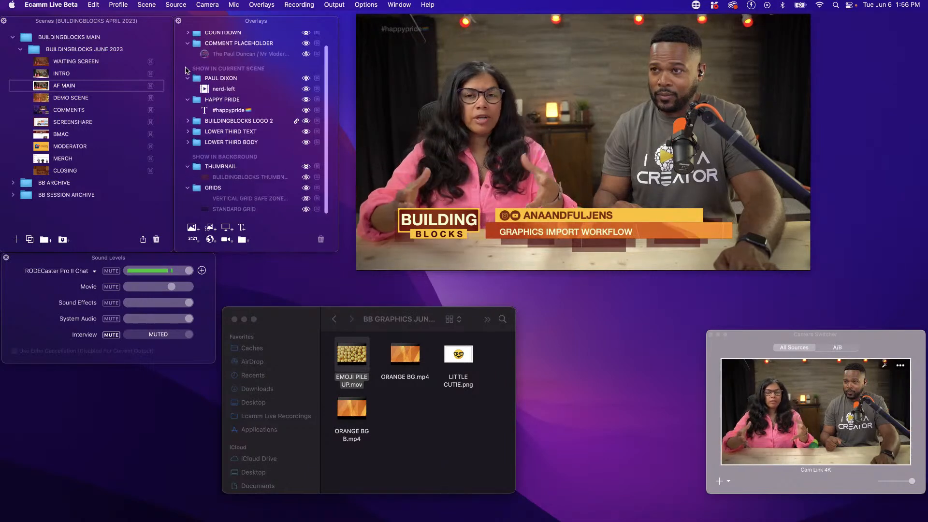
click(187, 98)
click(188, 89)
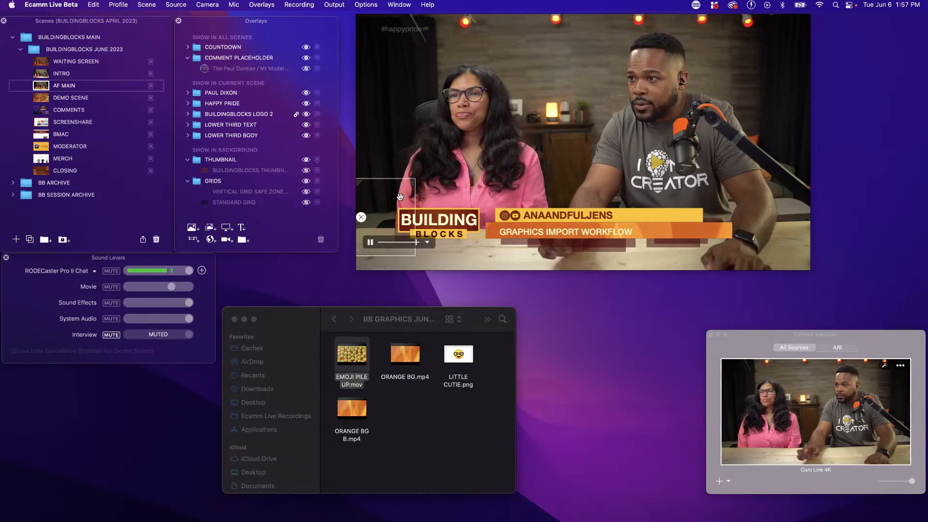
Select the ORANGE BG.mp4 overlay, preview its source file with Quick Look in Finder, and close the preview
click(663, 228)
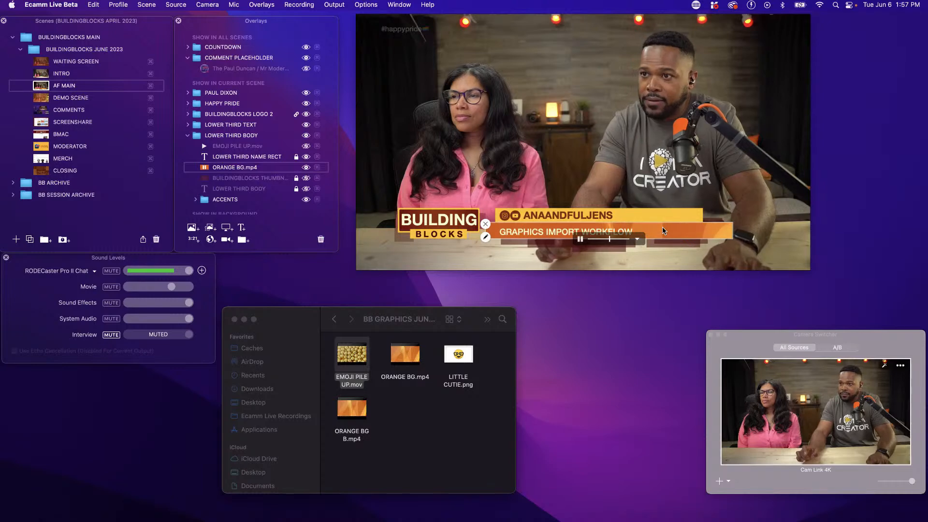
mouse_move(399, 359)
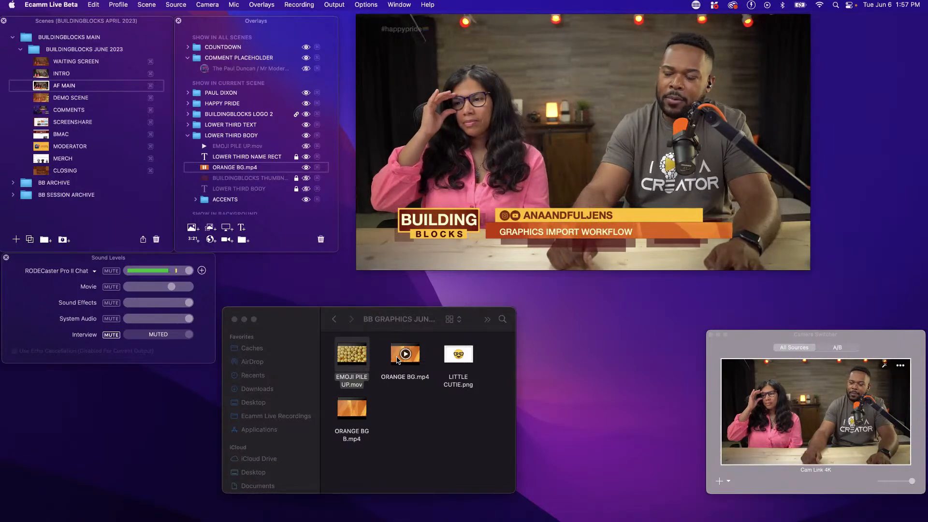
click(397, 359)
key(space)
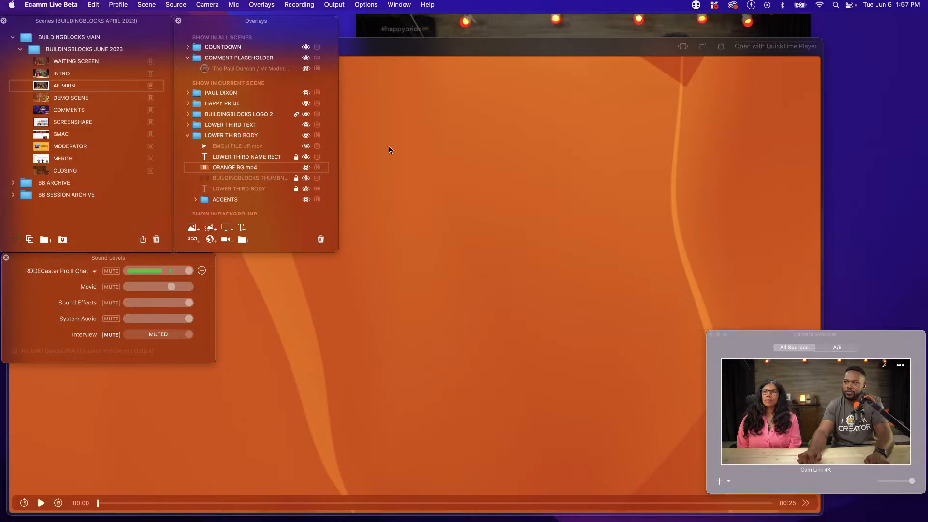
drag(352, 44, 576, 283)
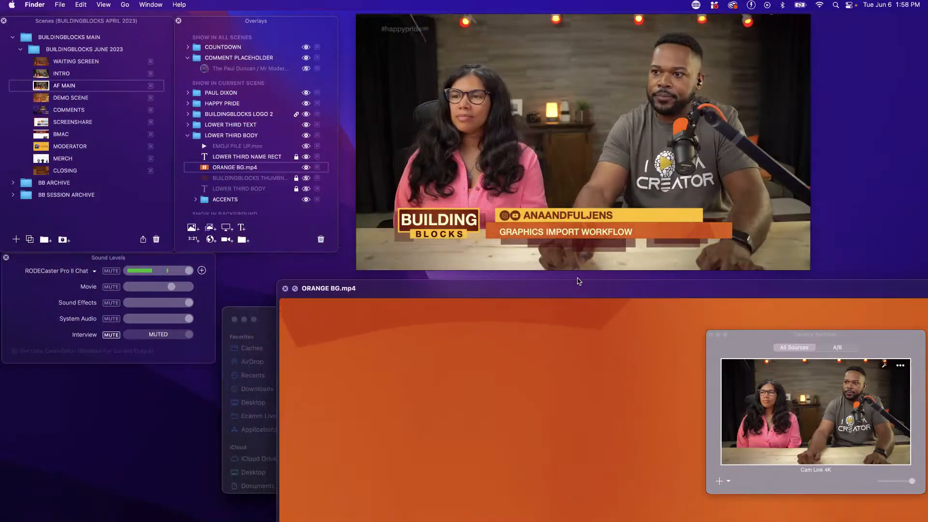
click(285, 288)
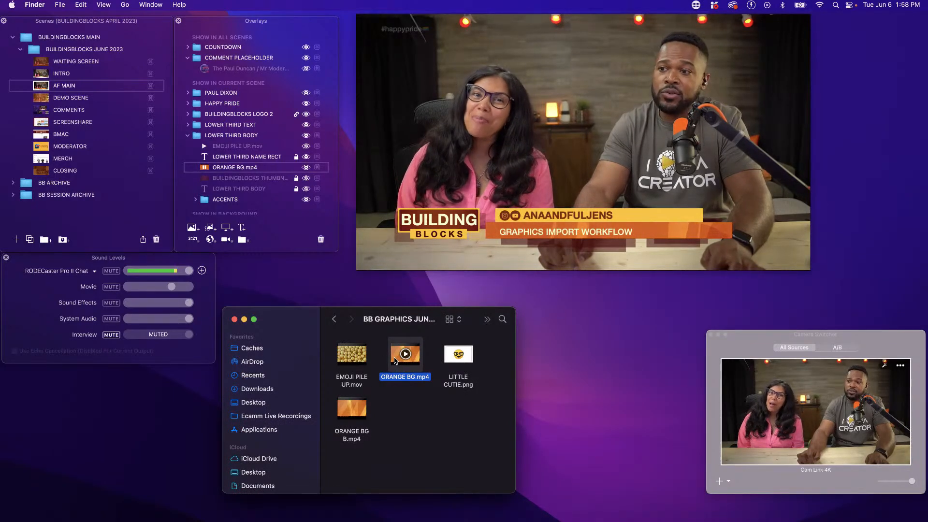
Move ORANGE BG.mp4 out of its Finder graphics folder and test the AF MAIN lower third by switching to INTRO and back
drag(395, 360, 174, 423)
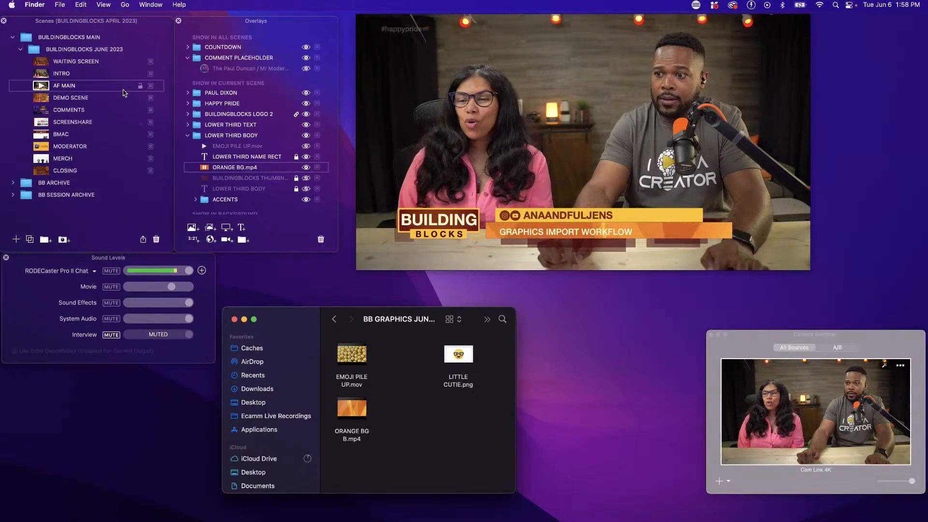
click(40, 75)
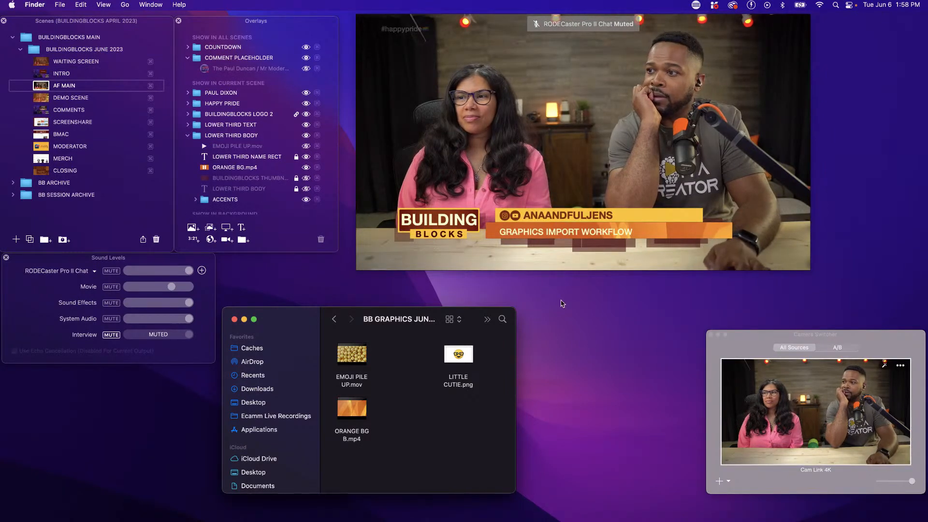
mouse_move(619, 236)
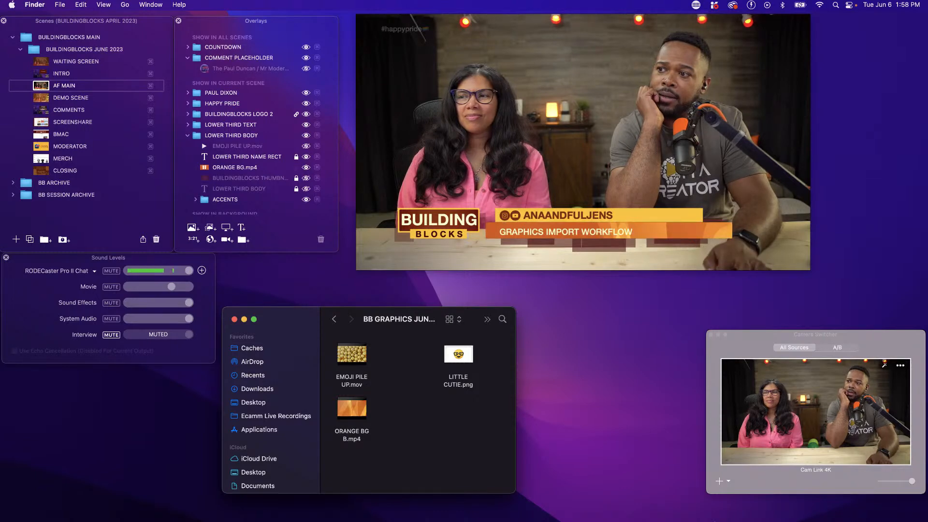
mouse_move(652, 227)
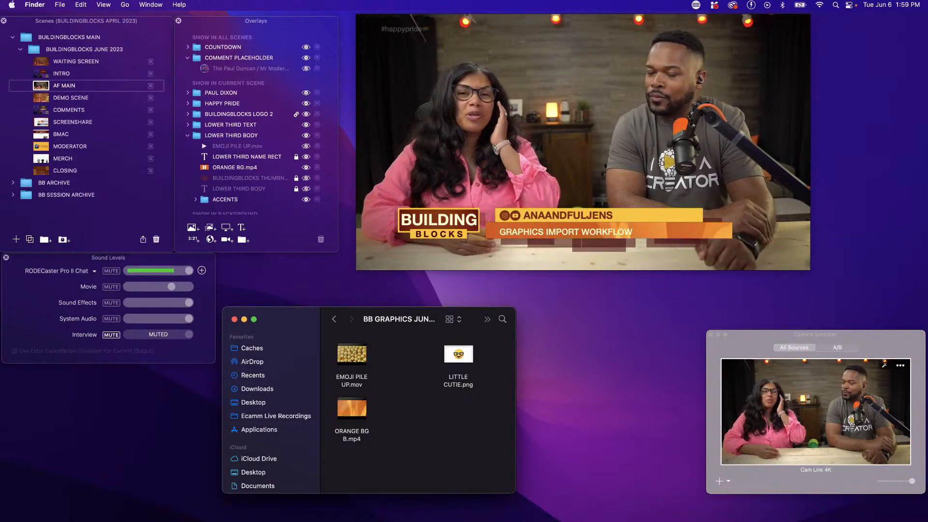
click(459, 143)
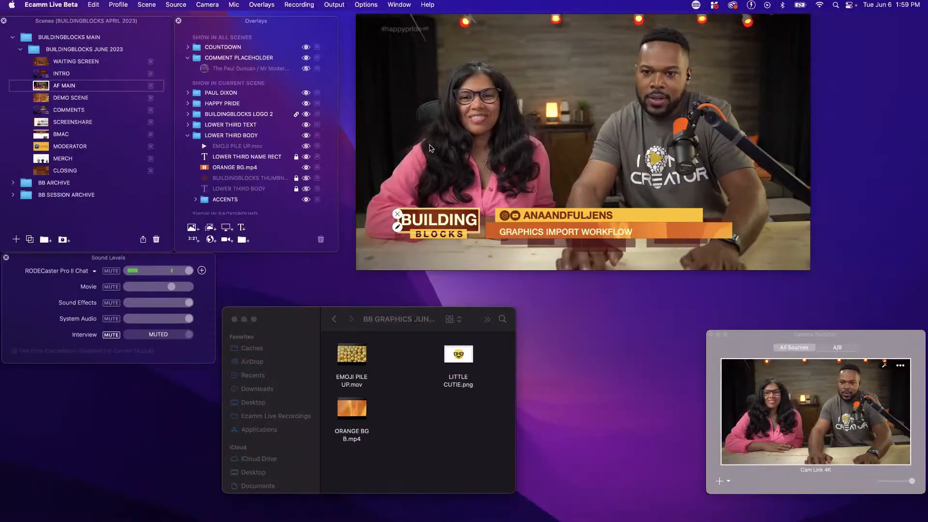
Return ORANGE BG.mp4 to its Finder graphics folder, confirming the removal from iCloud Drive, and switch to the COMMENTS scene and back to AF MAIN
drag(0, 269, 415, 421)
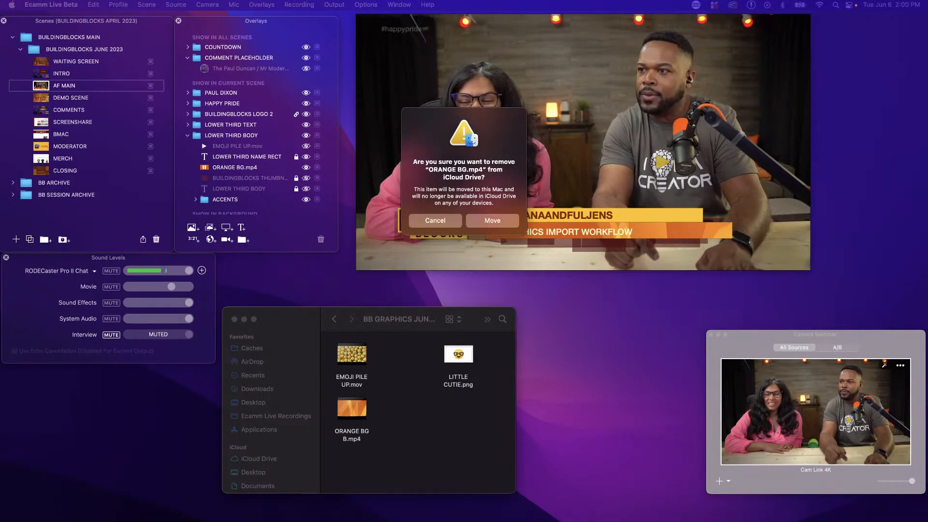
click(492, 221)
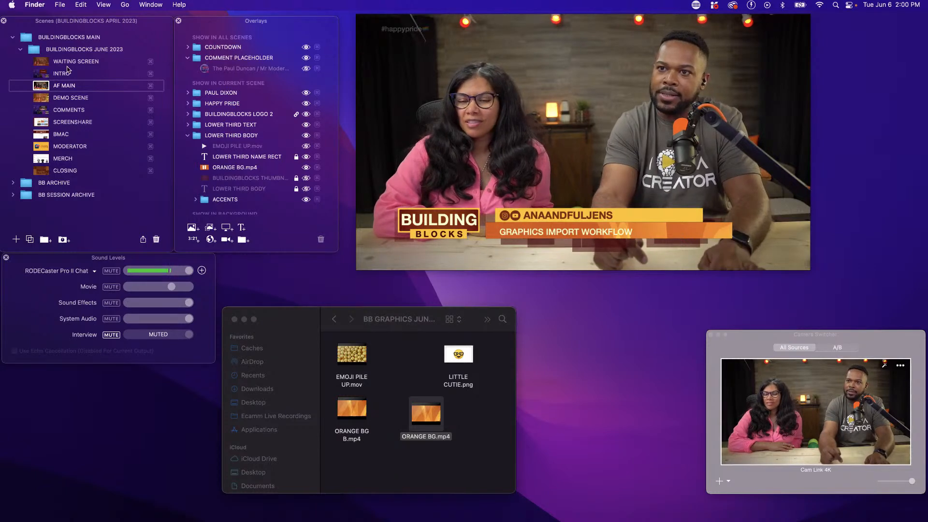
click(41, 109)
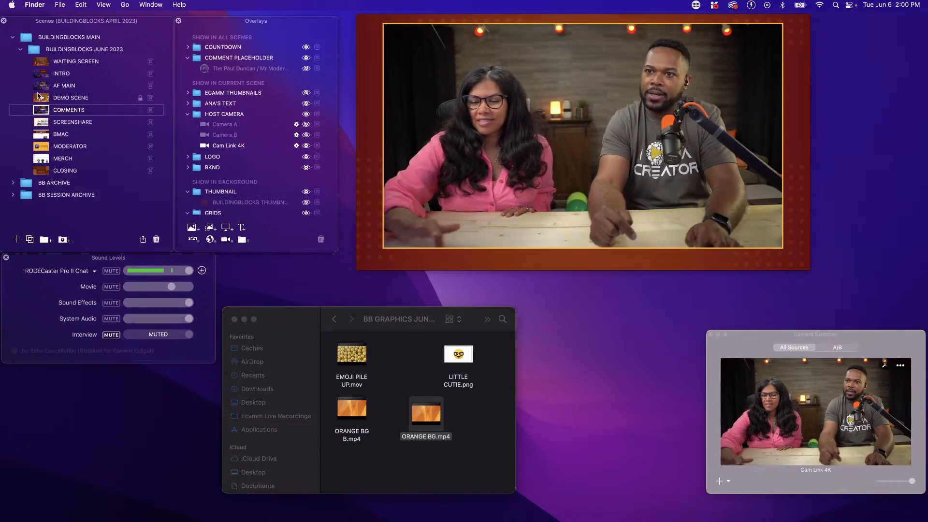
click(40, 86)
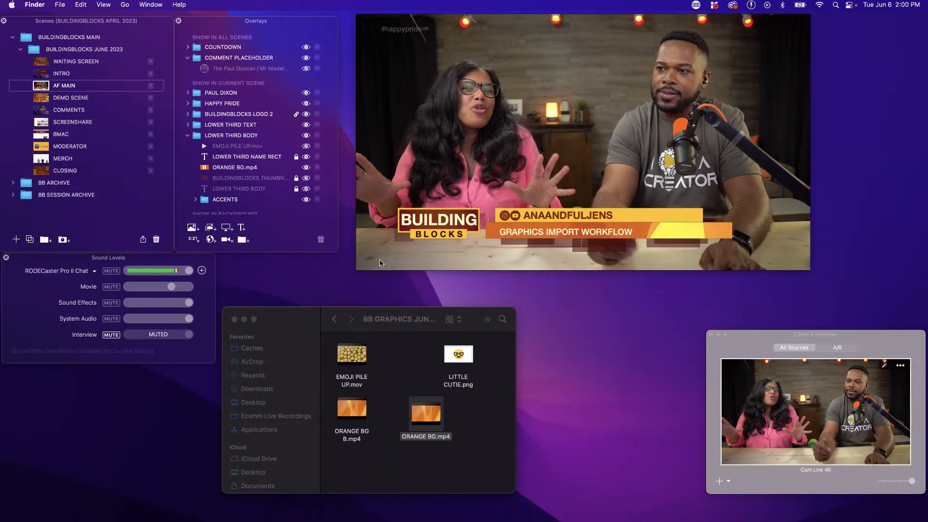
click(439, 172)
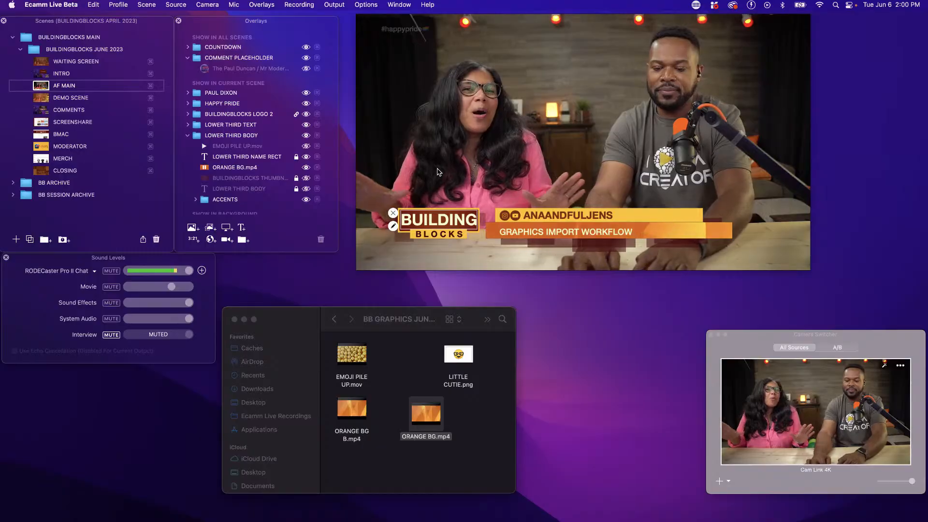